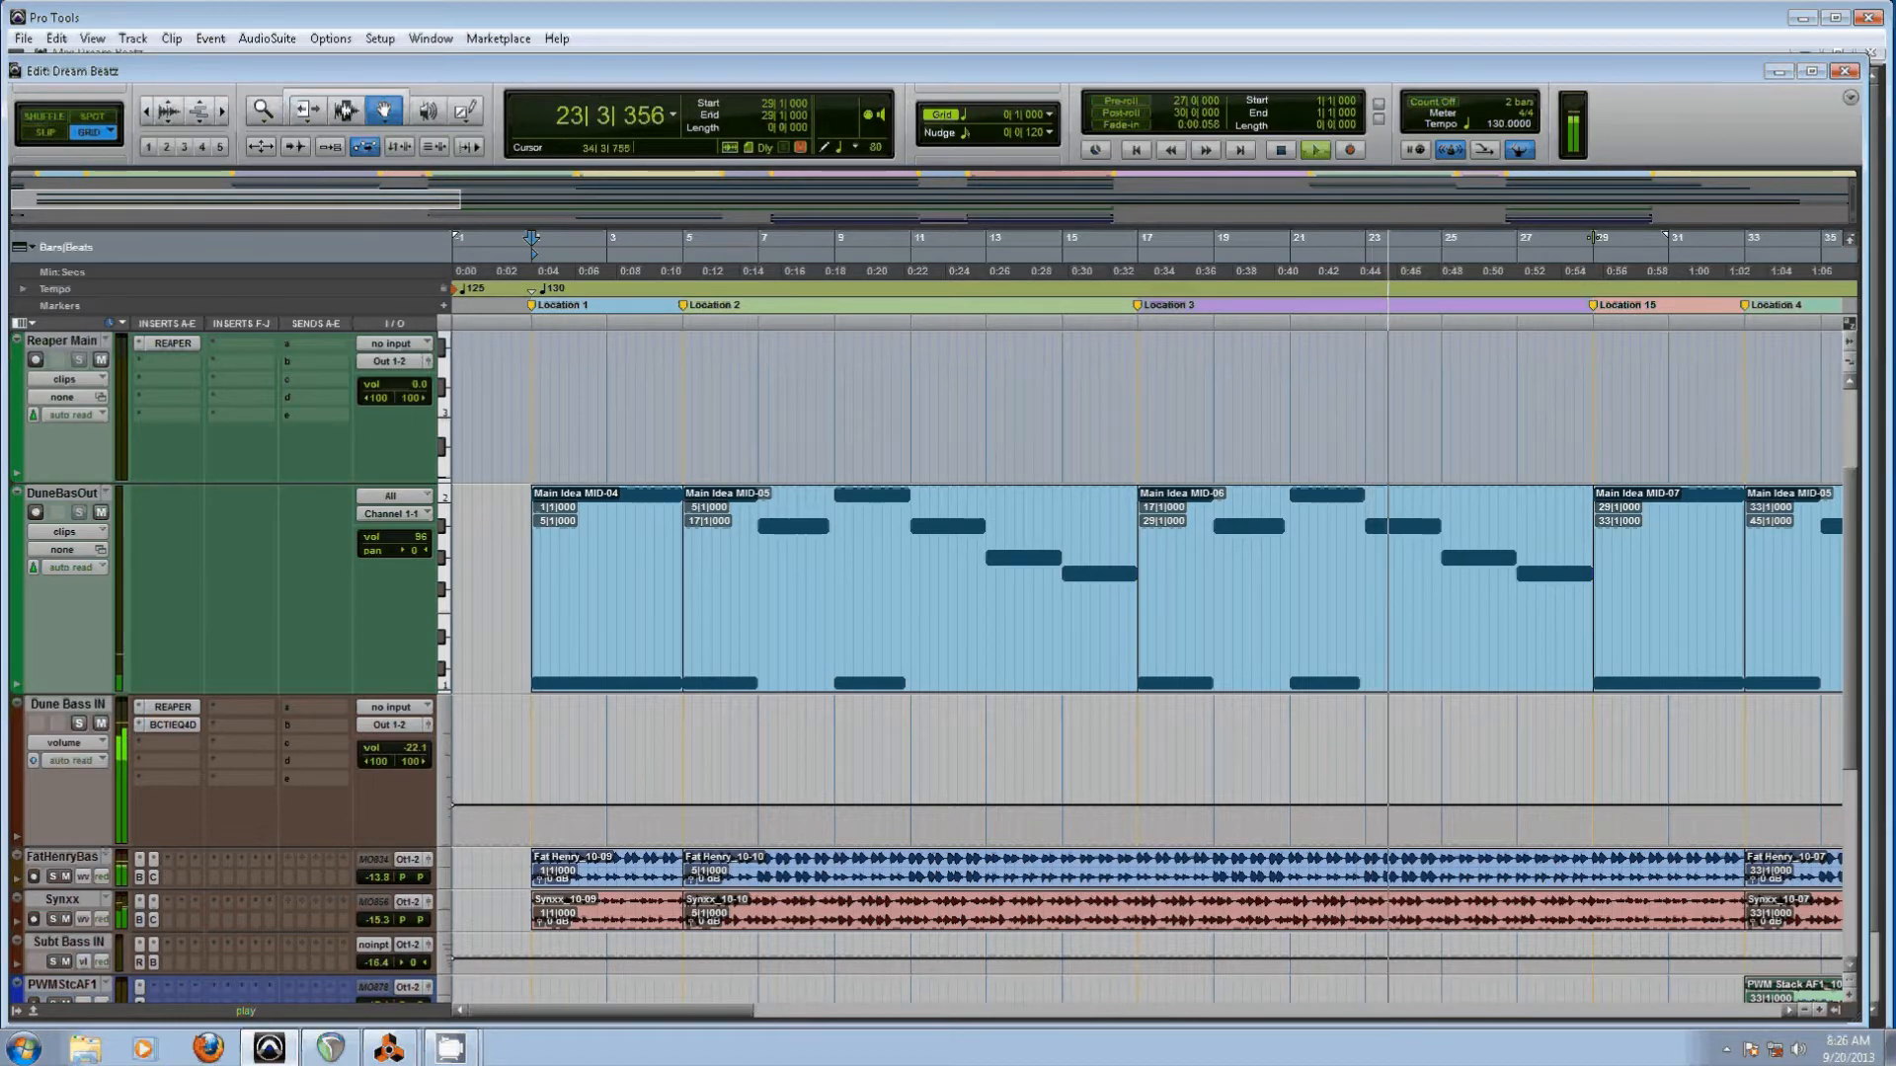
Examine the session's mixer and the Dream Beatz project in REAPER, and return to the Pro Tools Edit window
{"action": "key", "text": "ctrl+equal"}
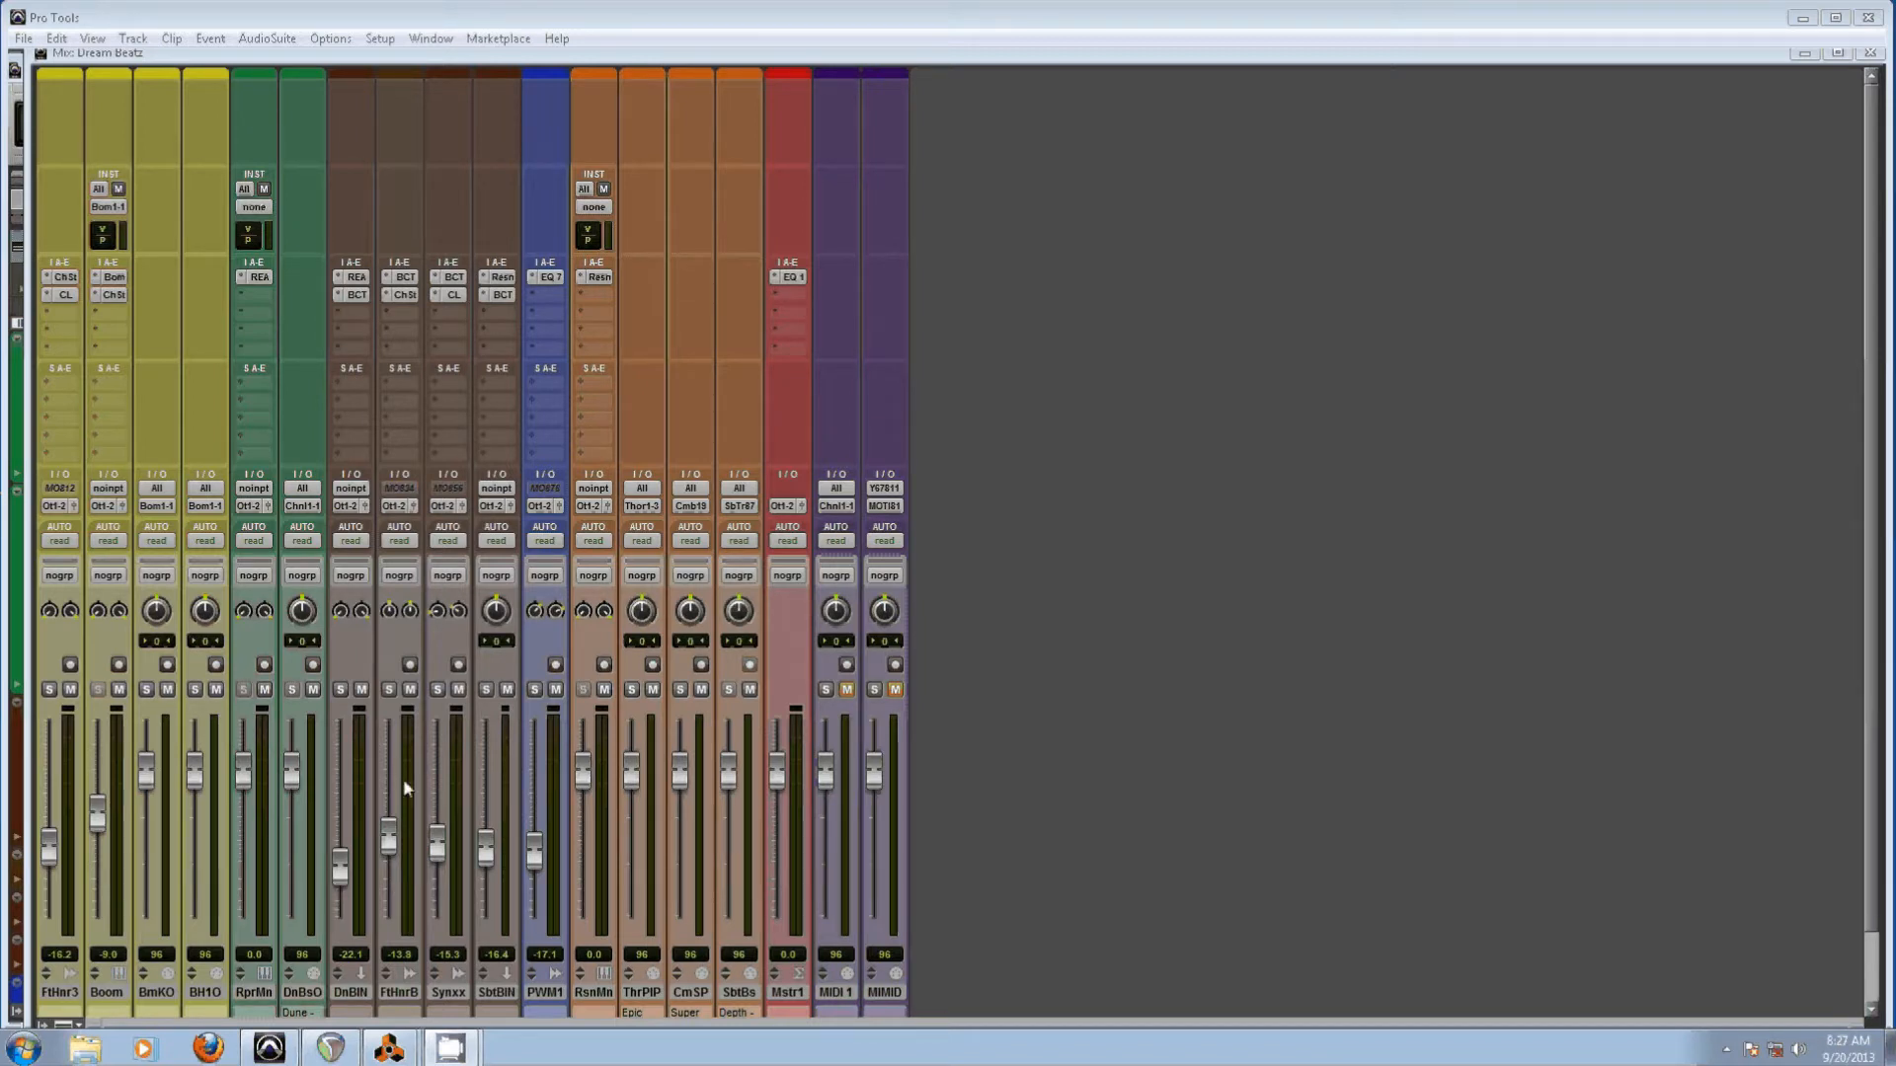
{"action": "left_click", "coordinate": [332, 1049]}
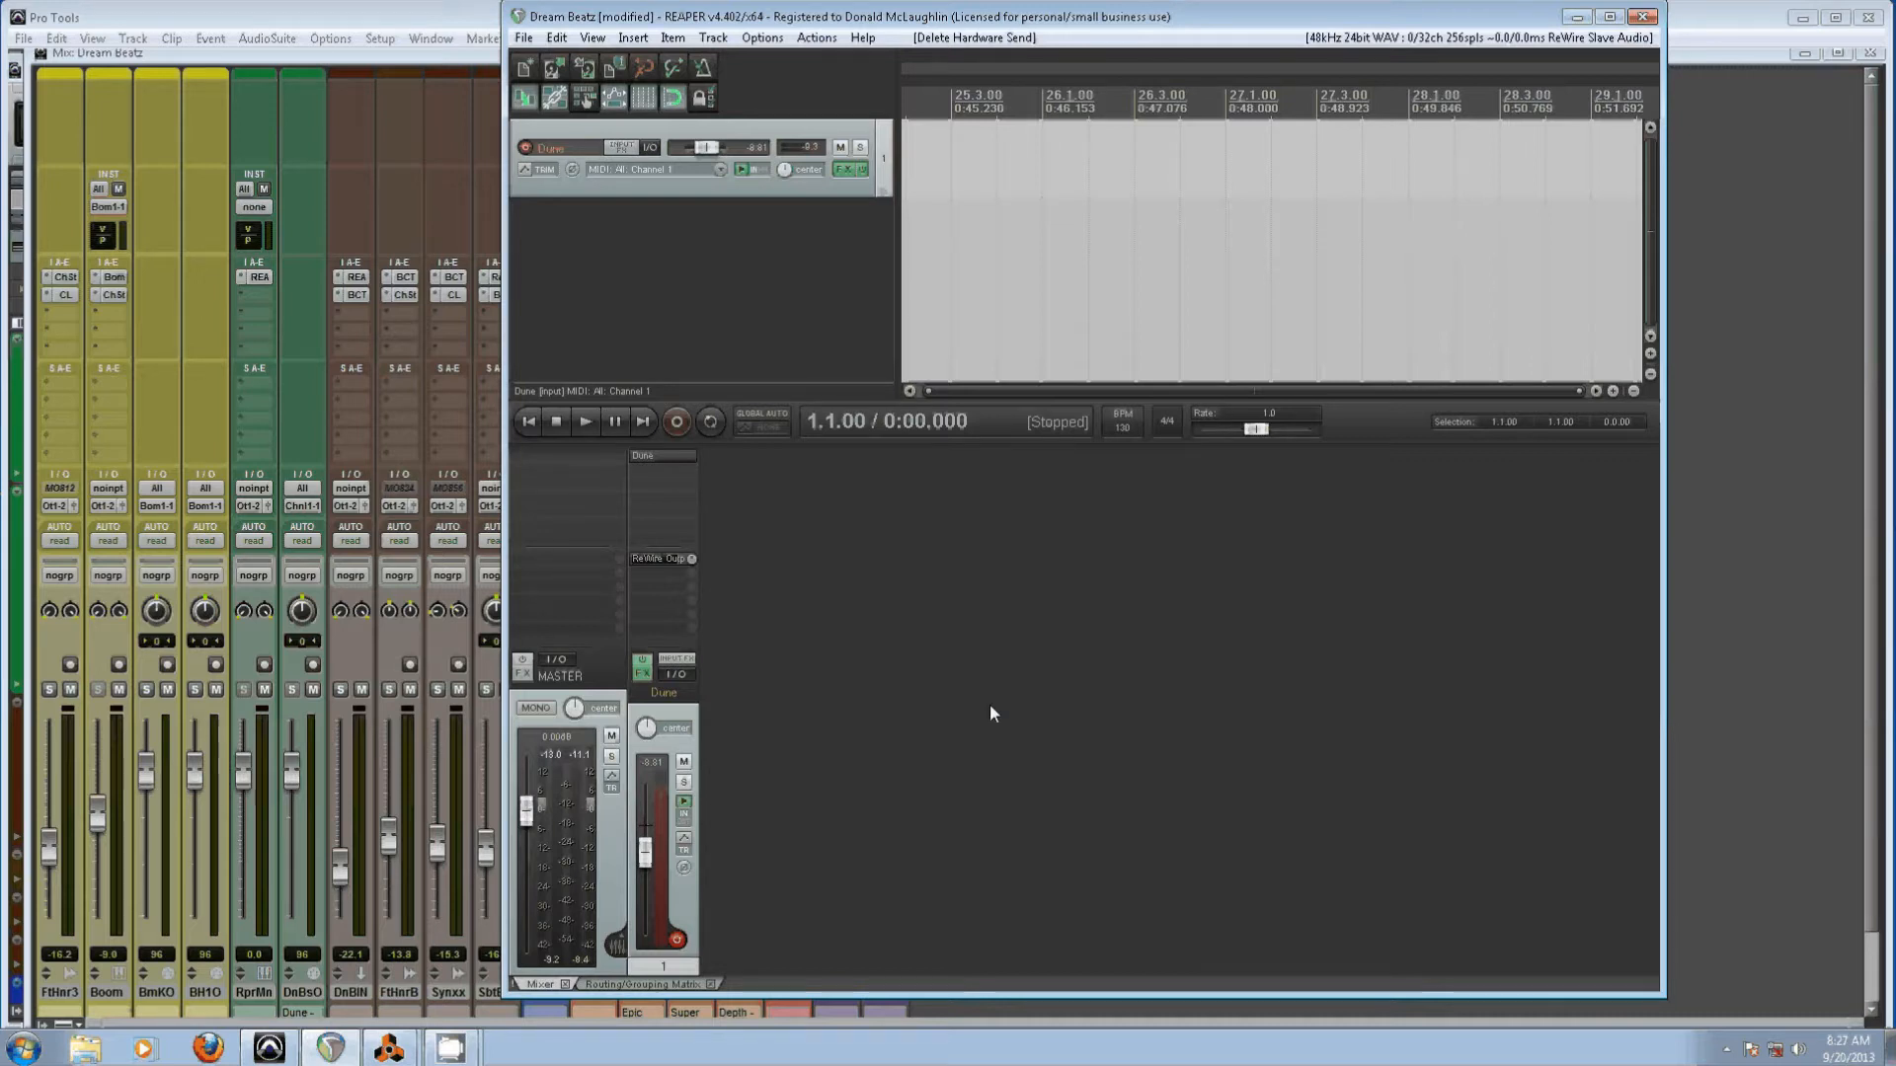
{"action": "left_click", "coordinate": [1782, 352]}
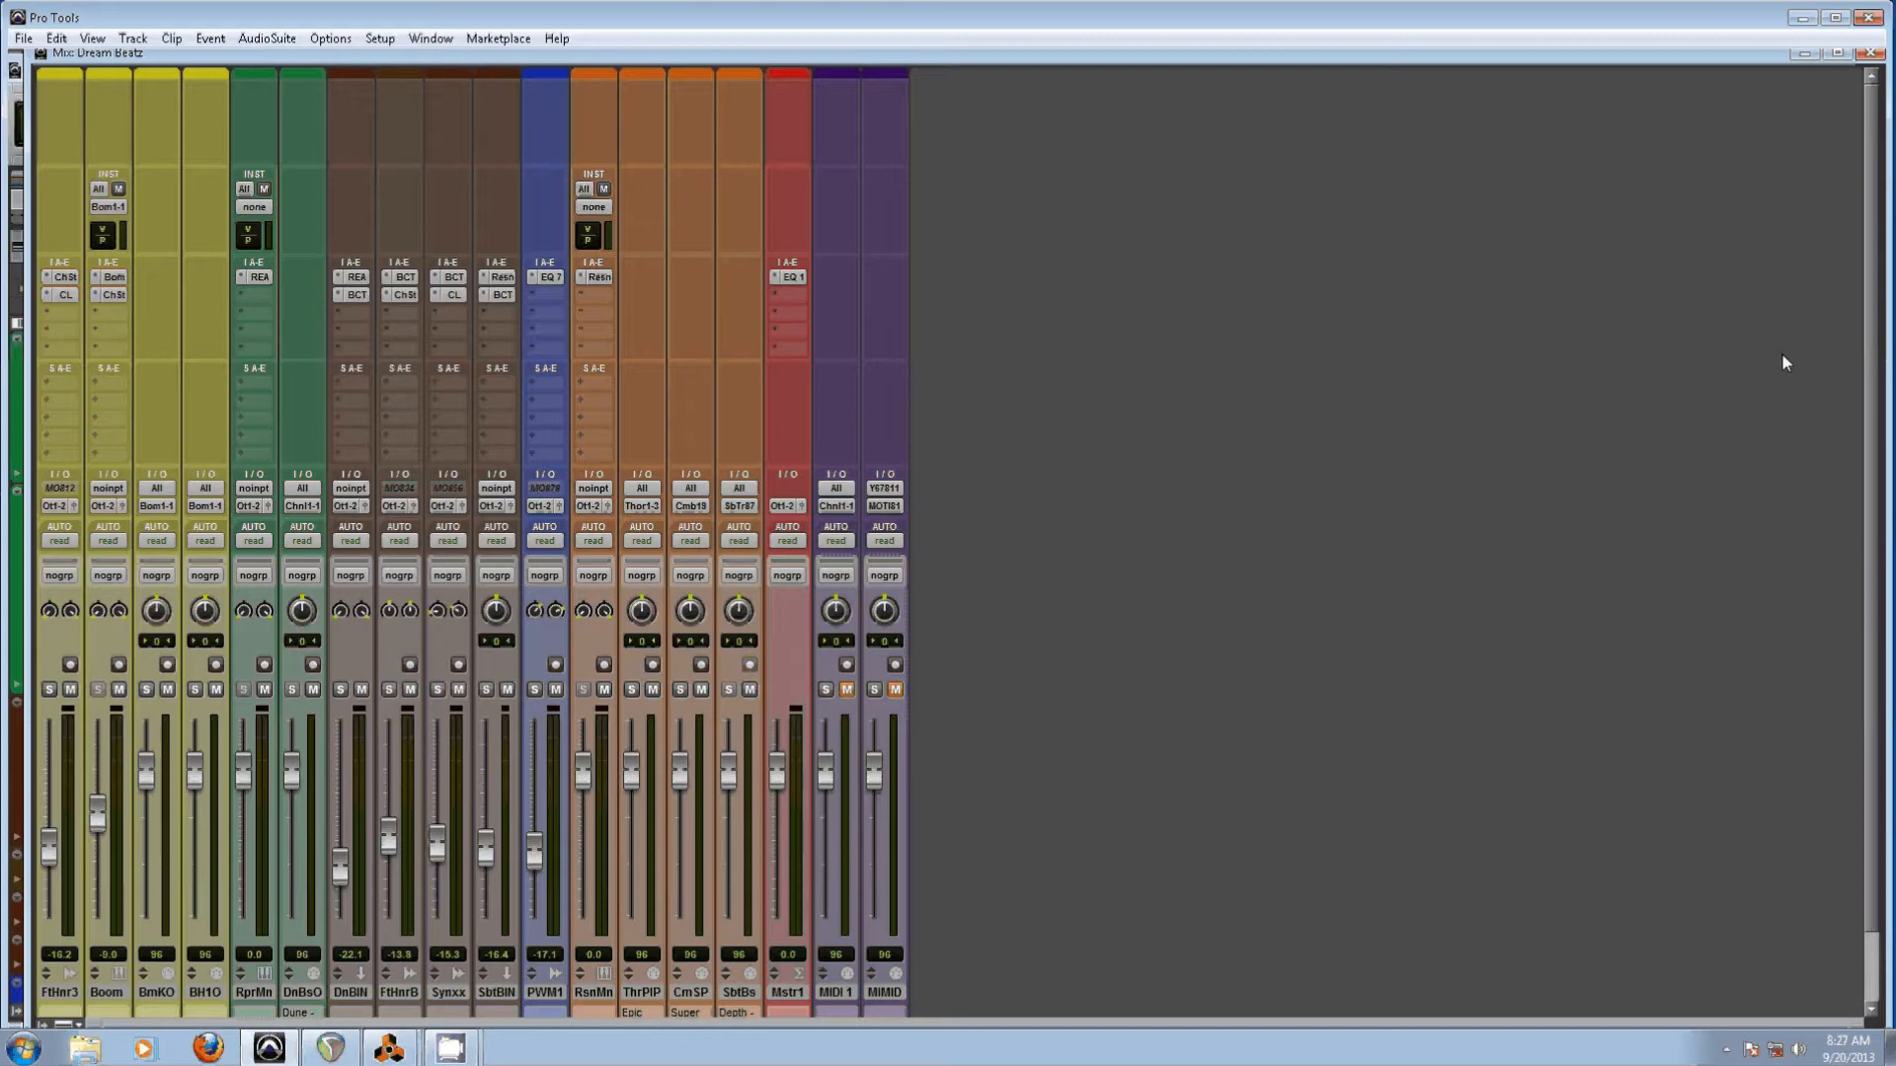
{"action": "key", "text": "ctrl+equal"}
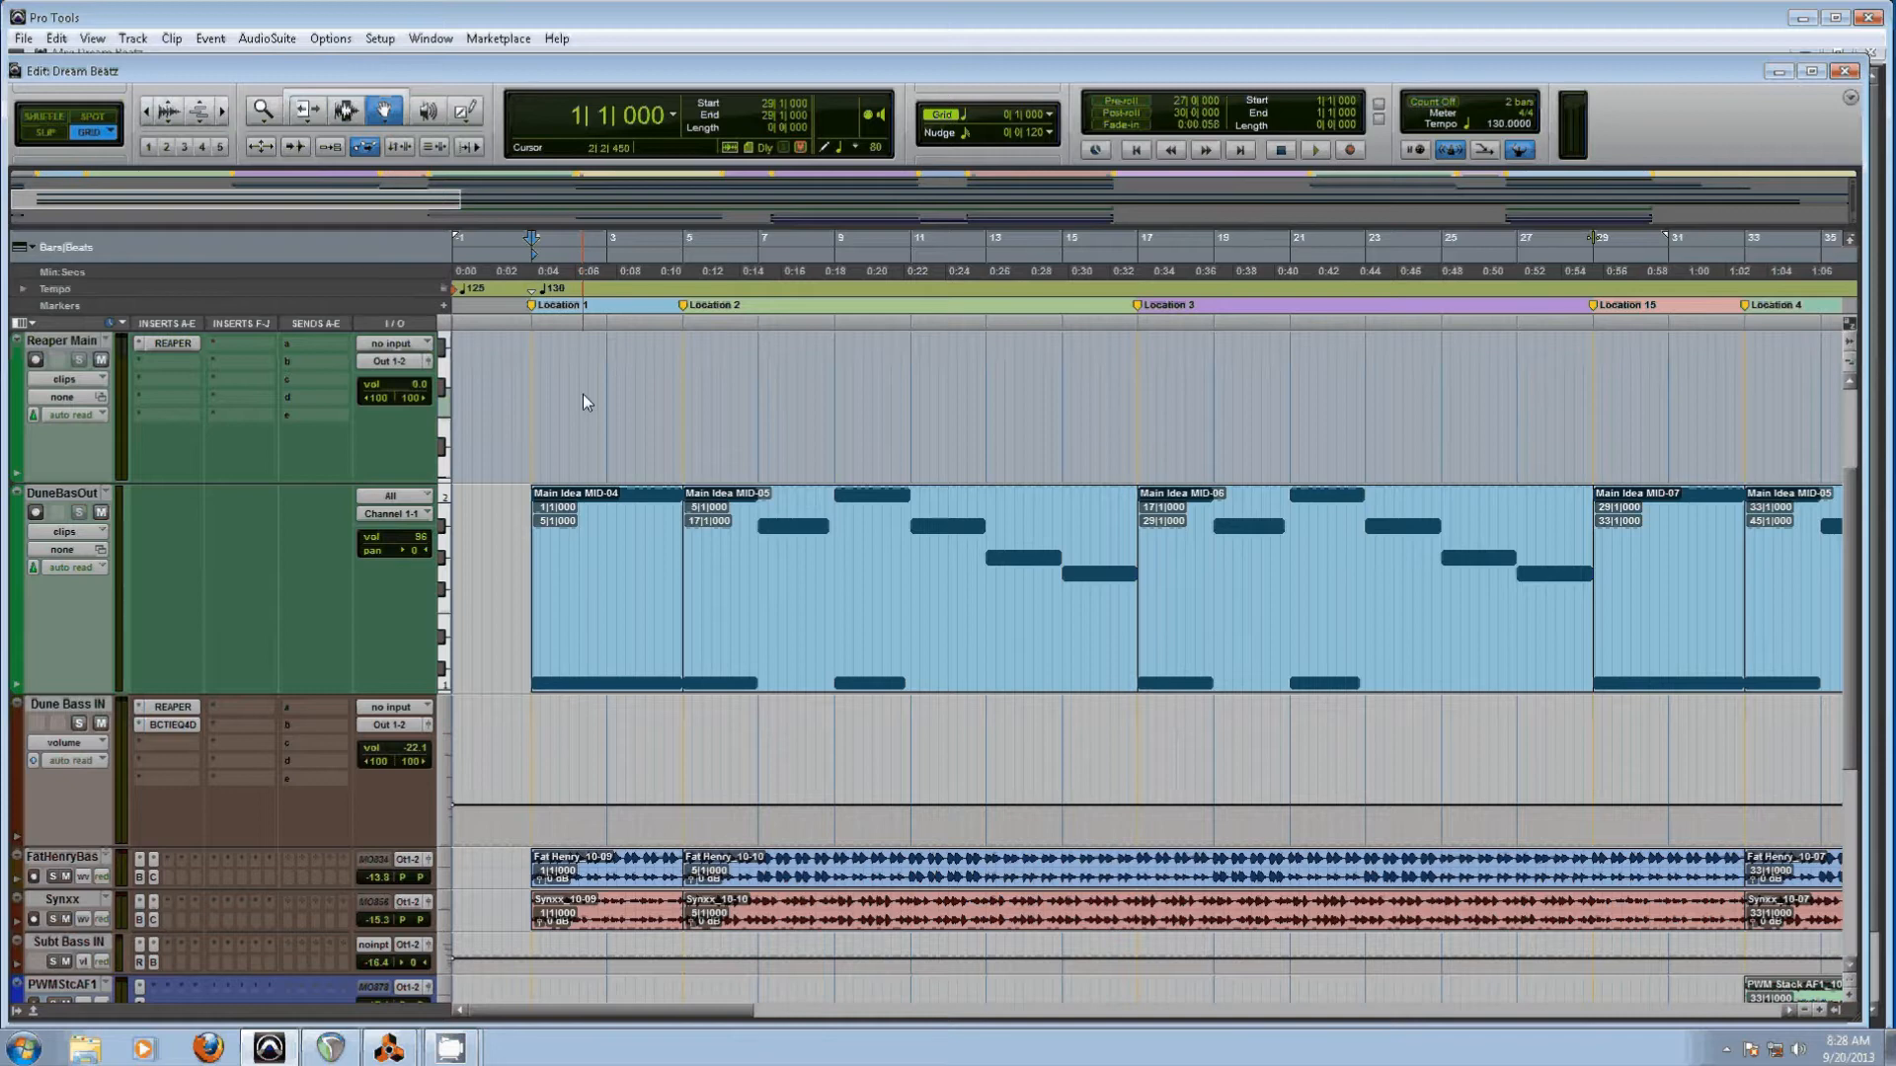
Open the ReWire plug-in inserted on the Reaper Main track and examine its available REAPER output pairs
{"action": "scroll", "coordinate": [115, 486], "scroll_direction": "up", "scroll_amount": 2}
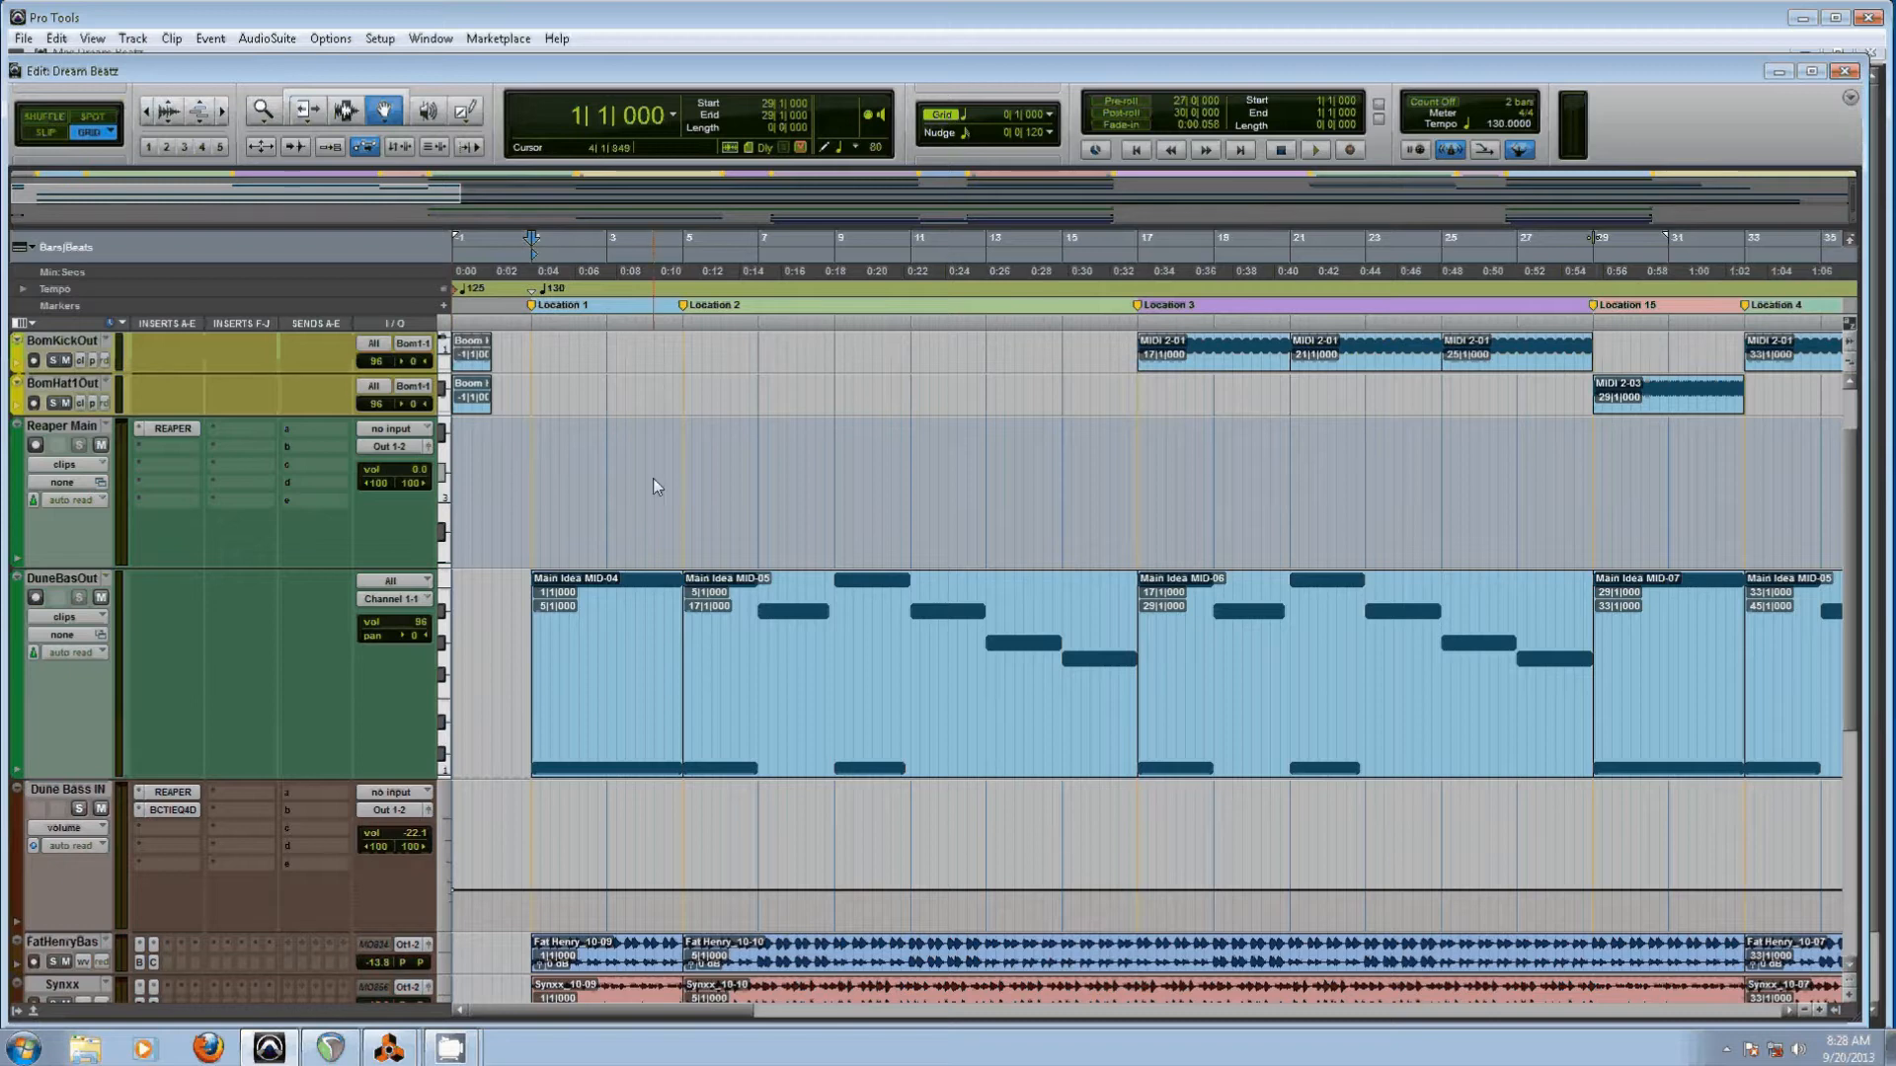
{"action": "left_click_drag", "start_coordinate": [675, 1001], "coordinate": [731, 1012]}
{"action": "scroll", "coordinate": [614, 811], "scroll_direction": "up", "scroll_amount": 3}
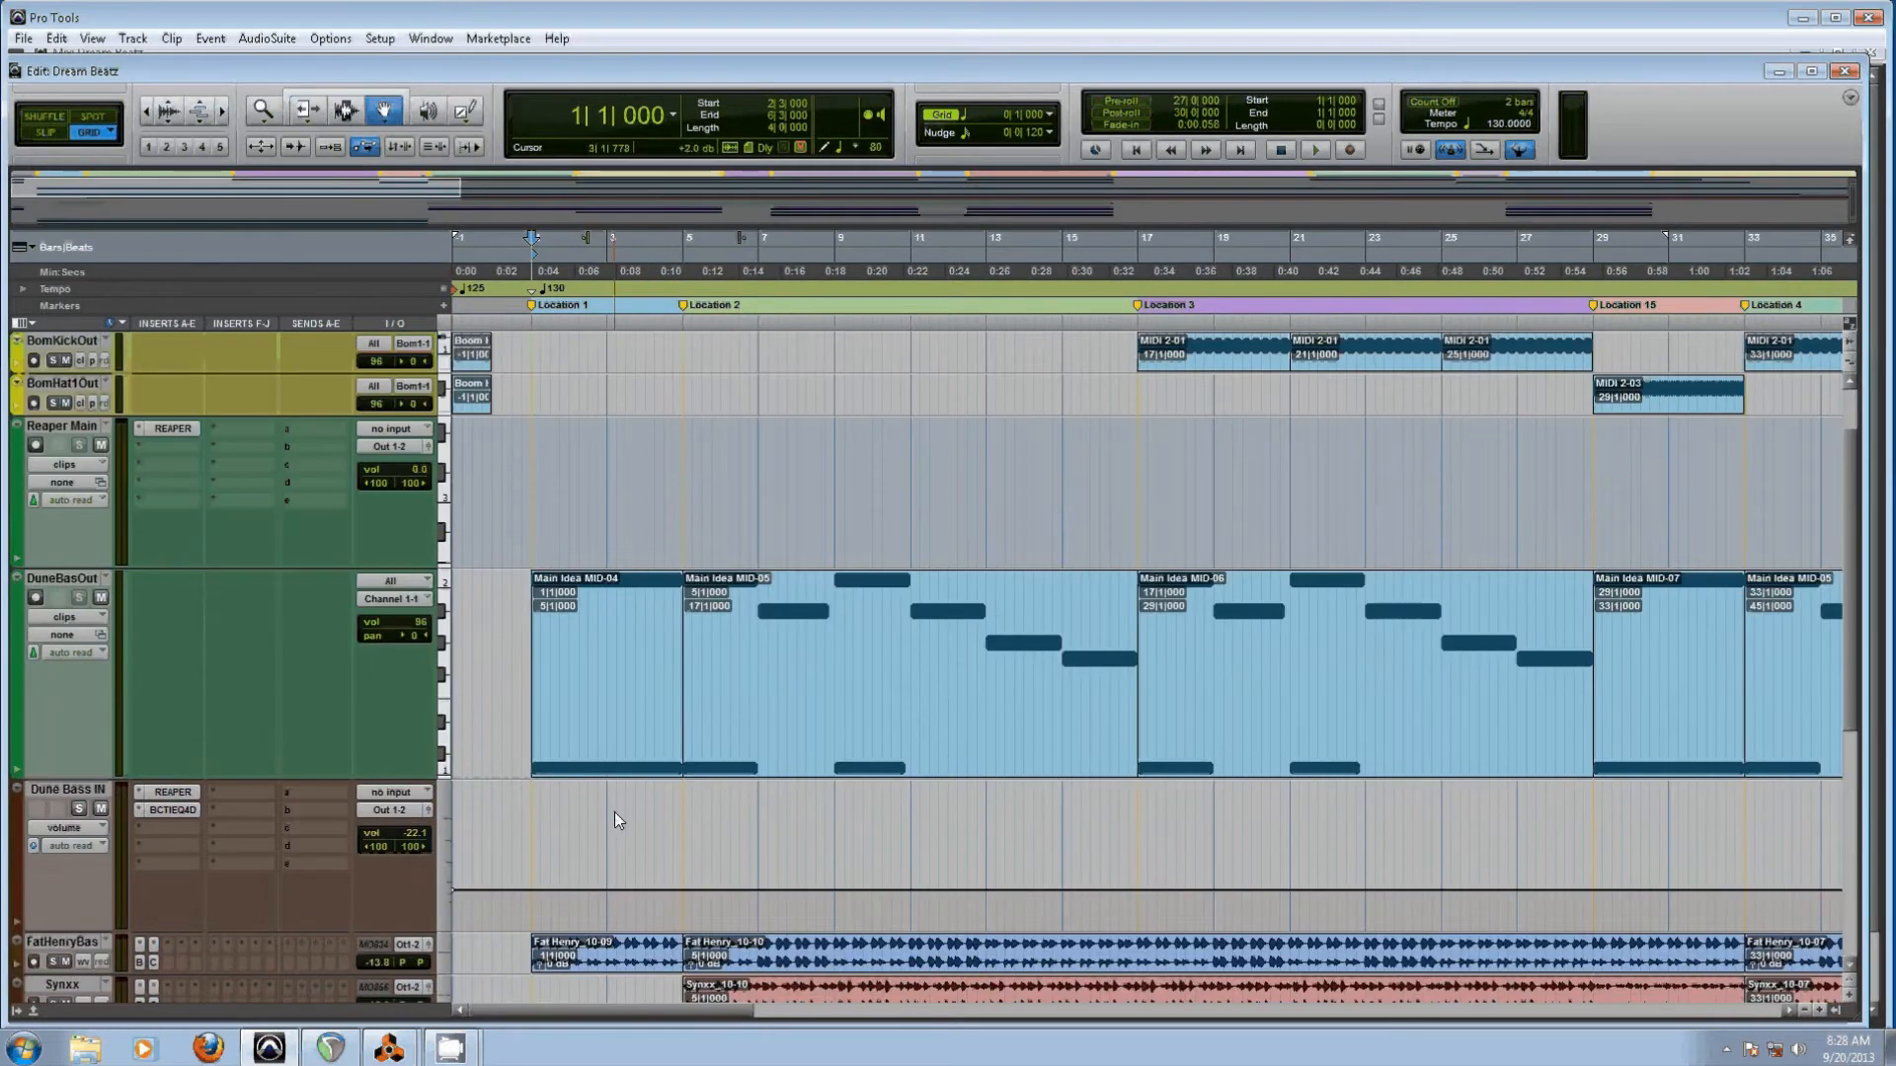
{"action": "scroll", "coordinate": [614, 812], "scroll_direction": "up", "scroll_amount": 1}
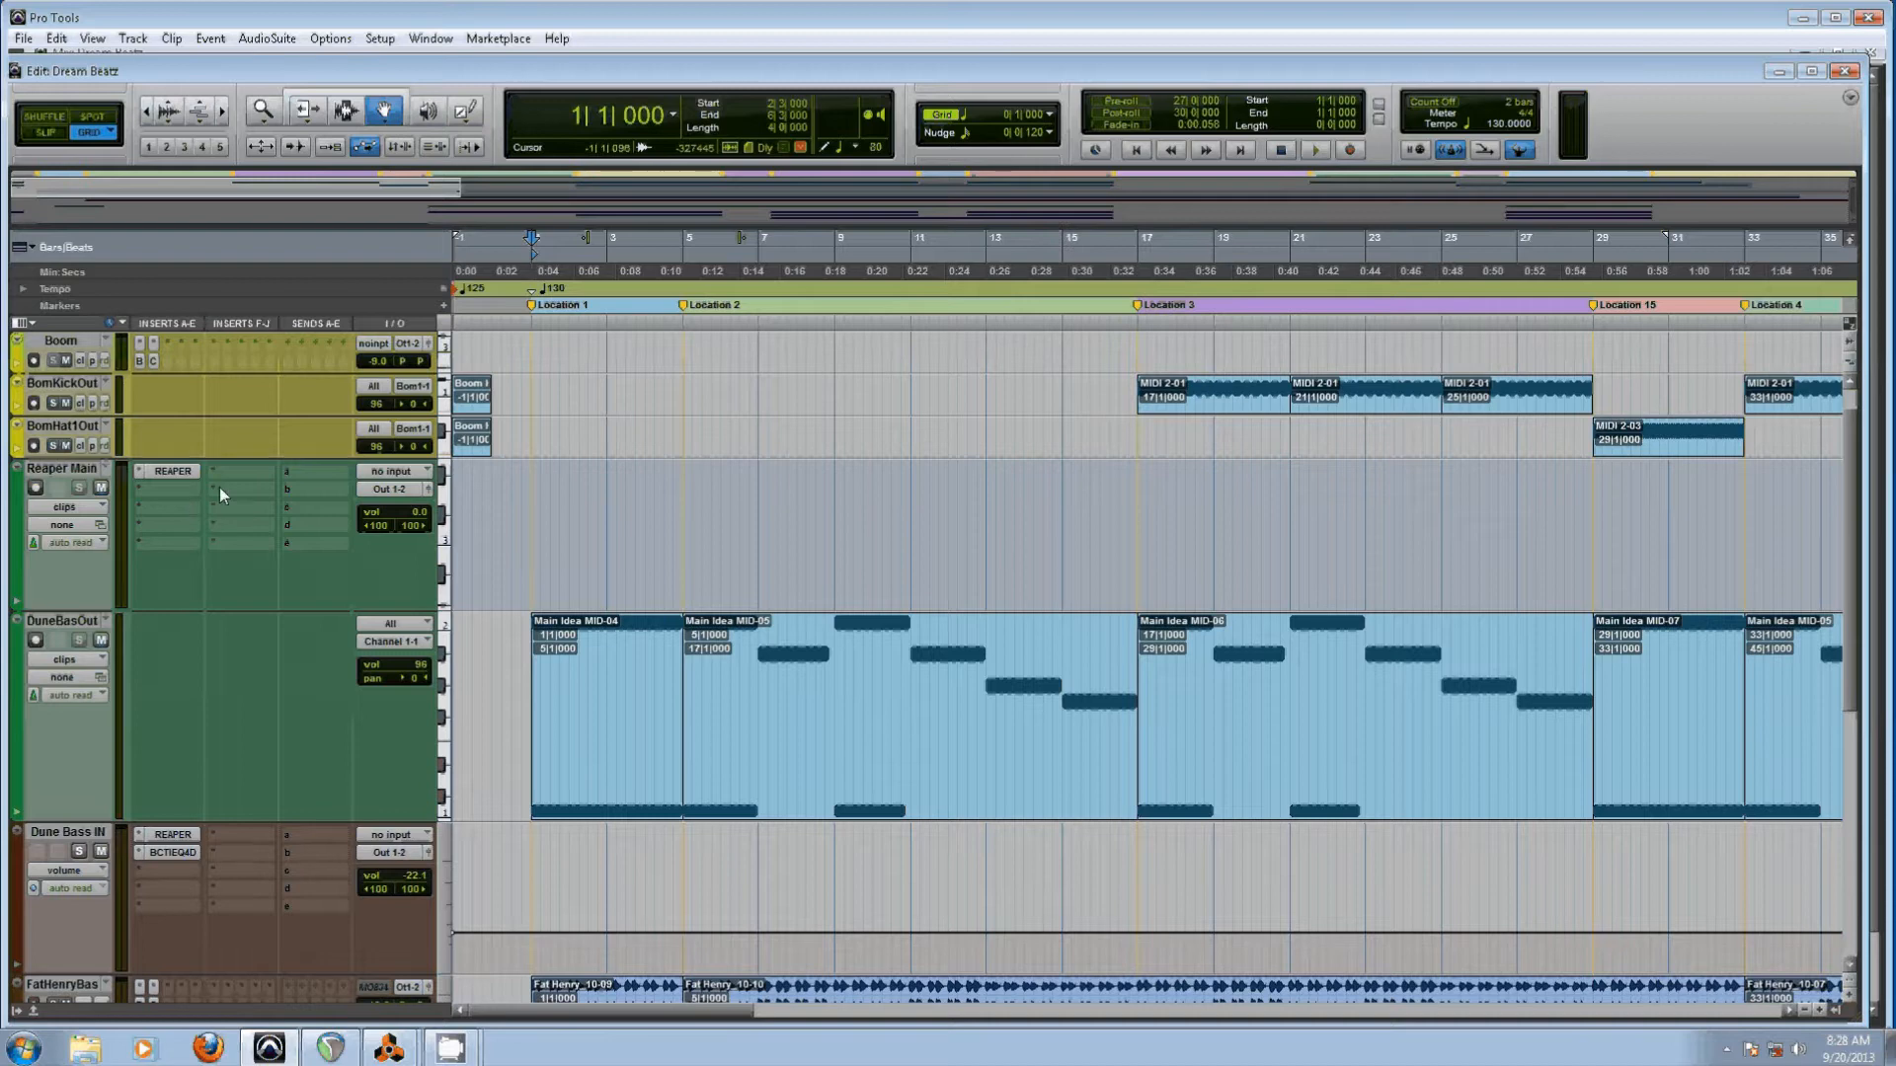
{"action": "left_click", "coordinate": [172, 471]}
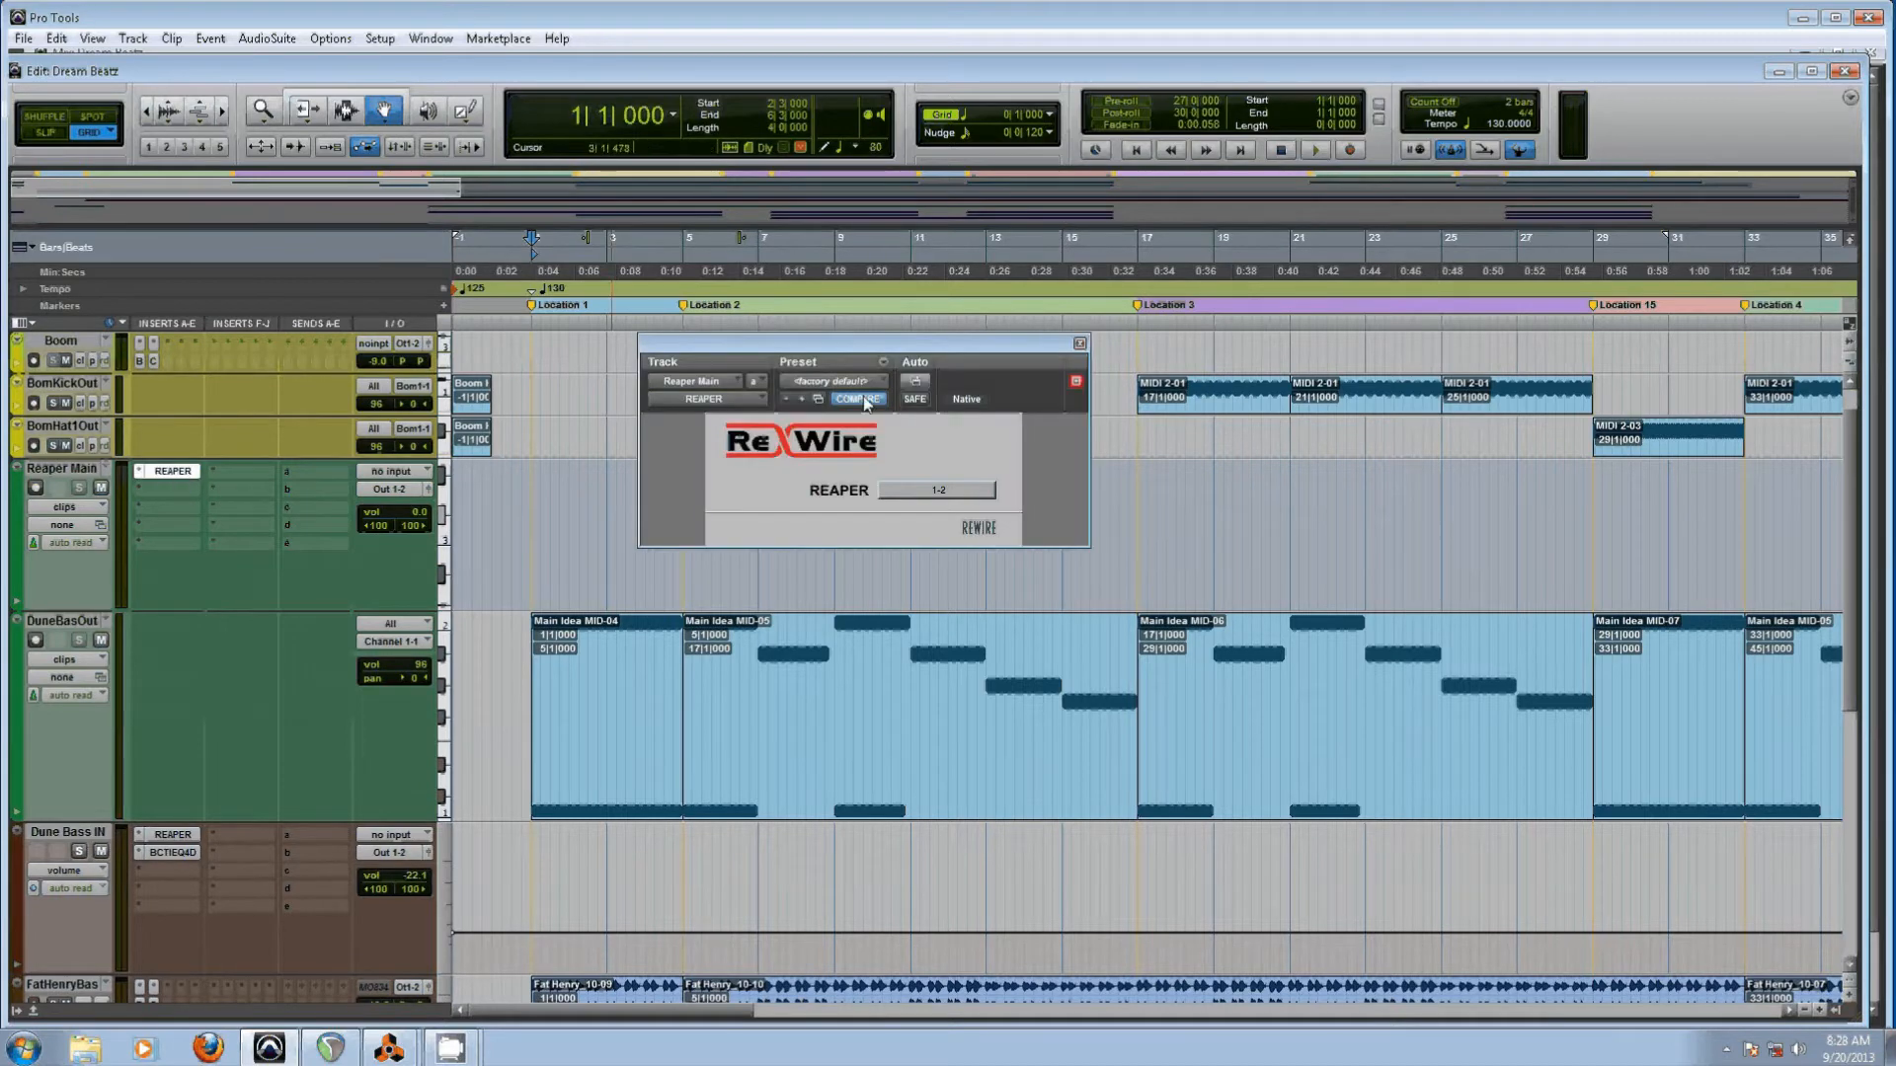
{"action": "left_click", "coordinate": [926, 489]}
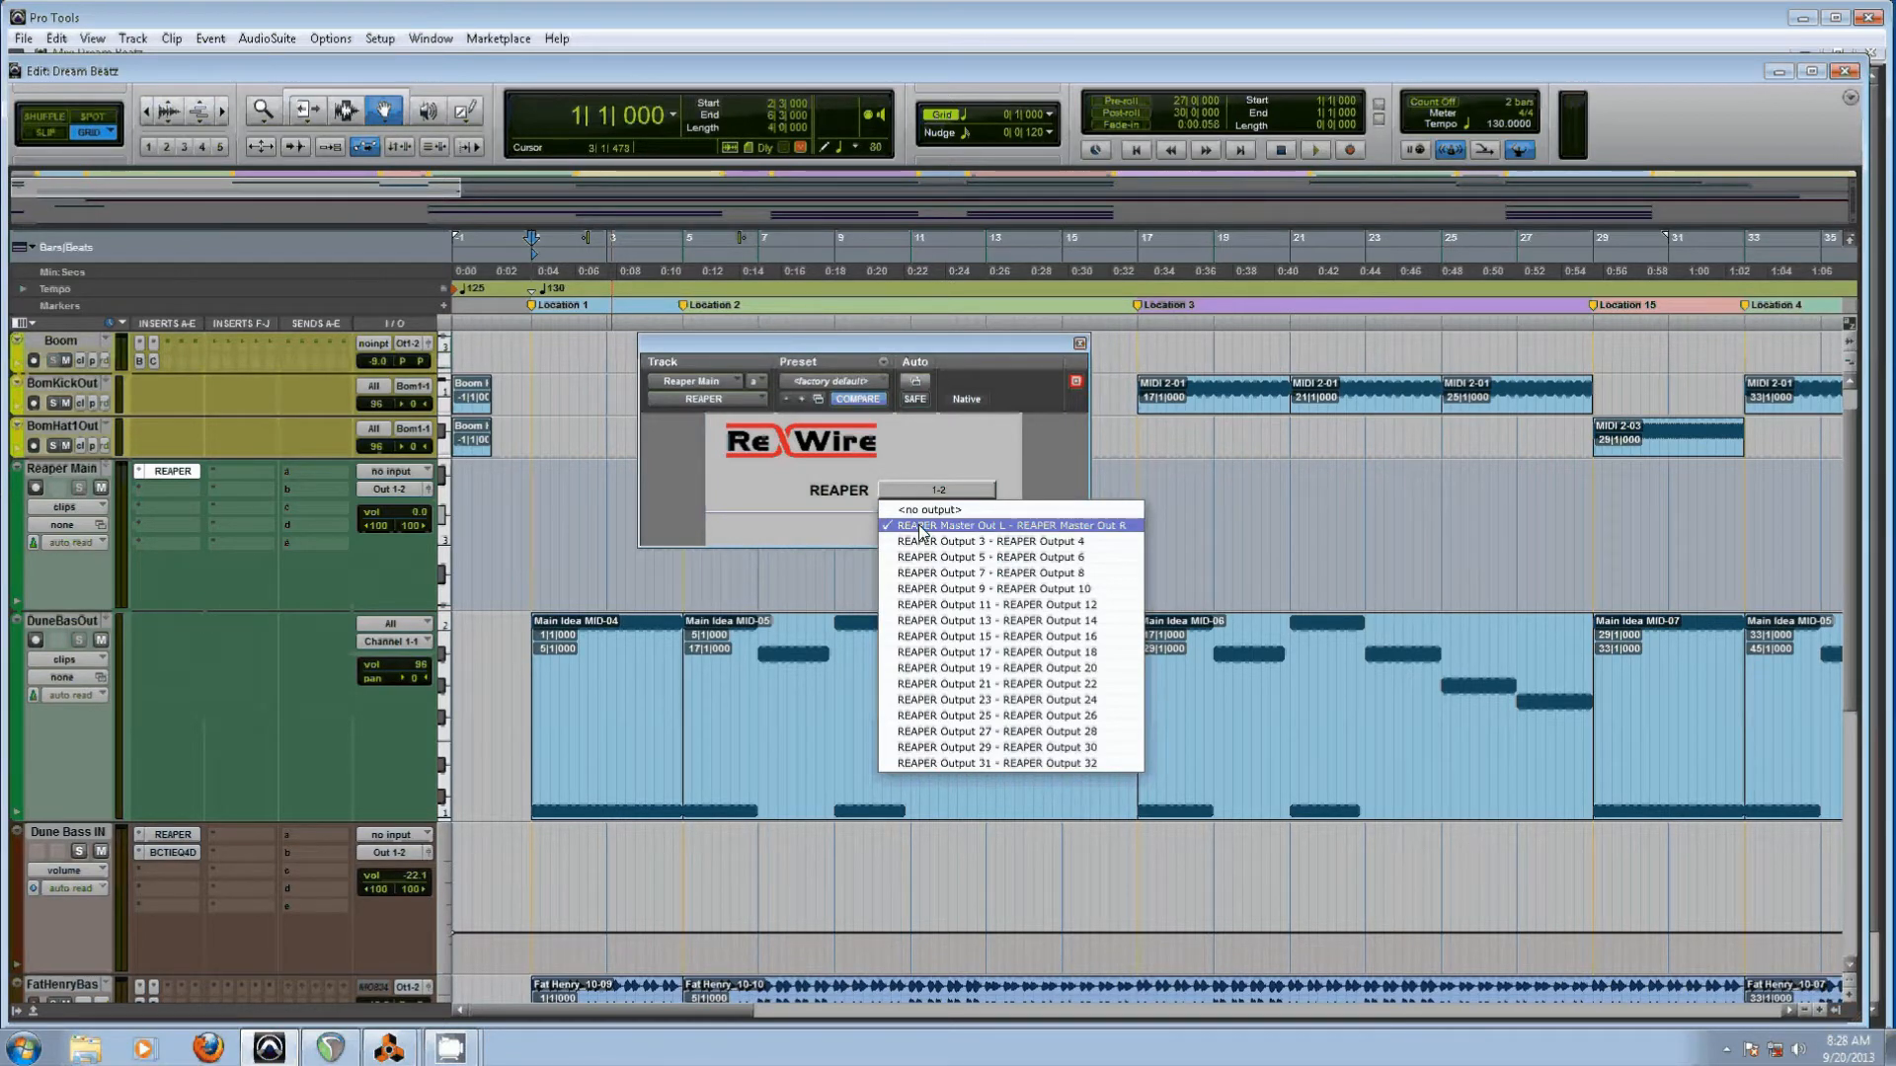
{"action": "left_click", "coordinate": [228, 565]}
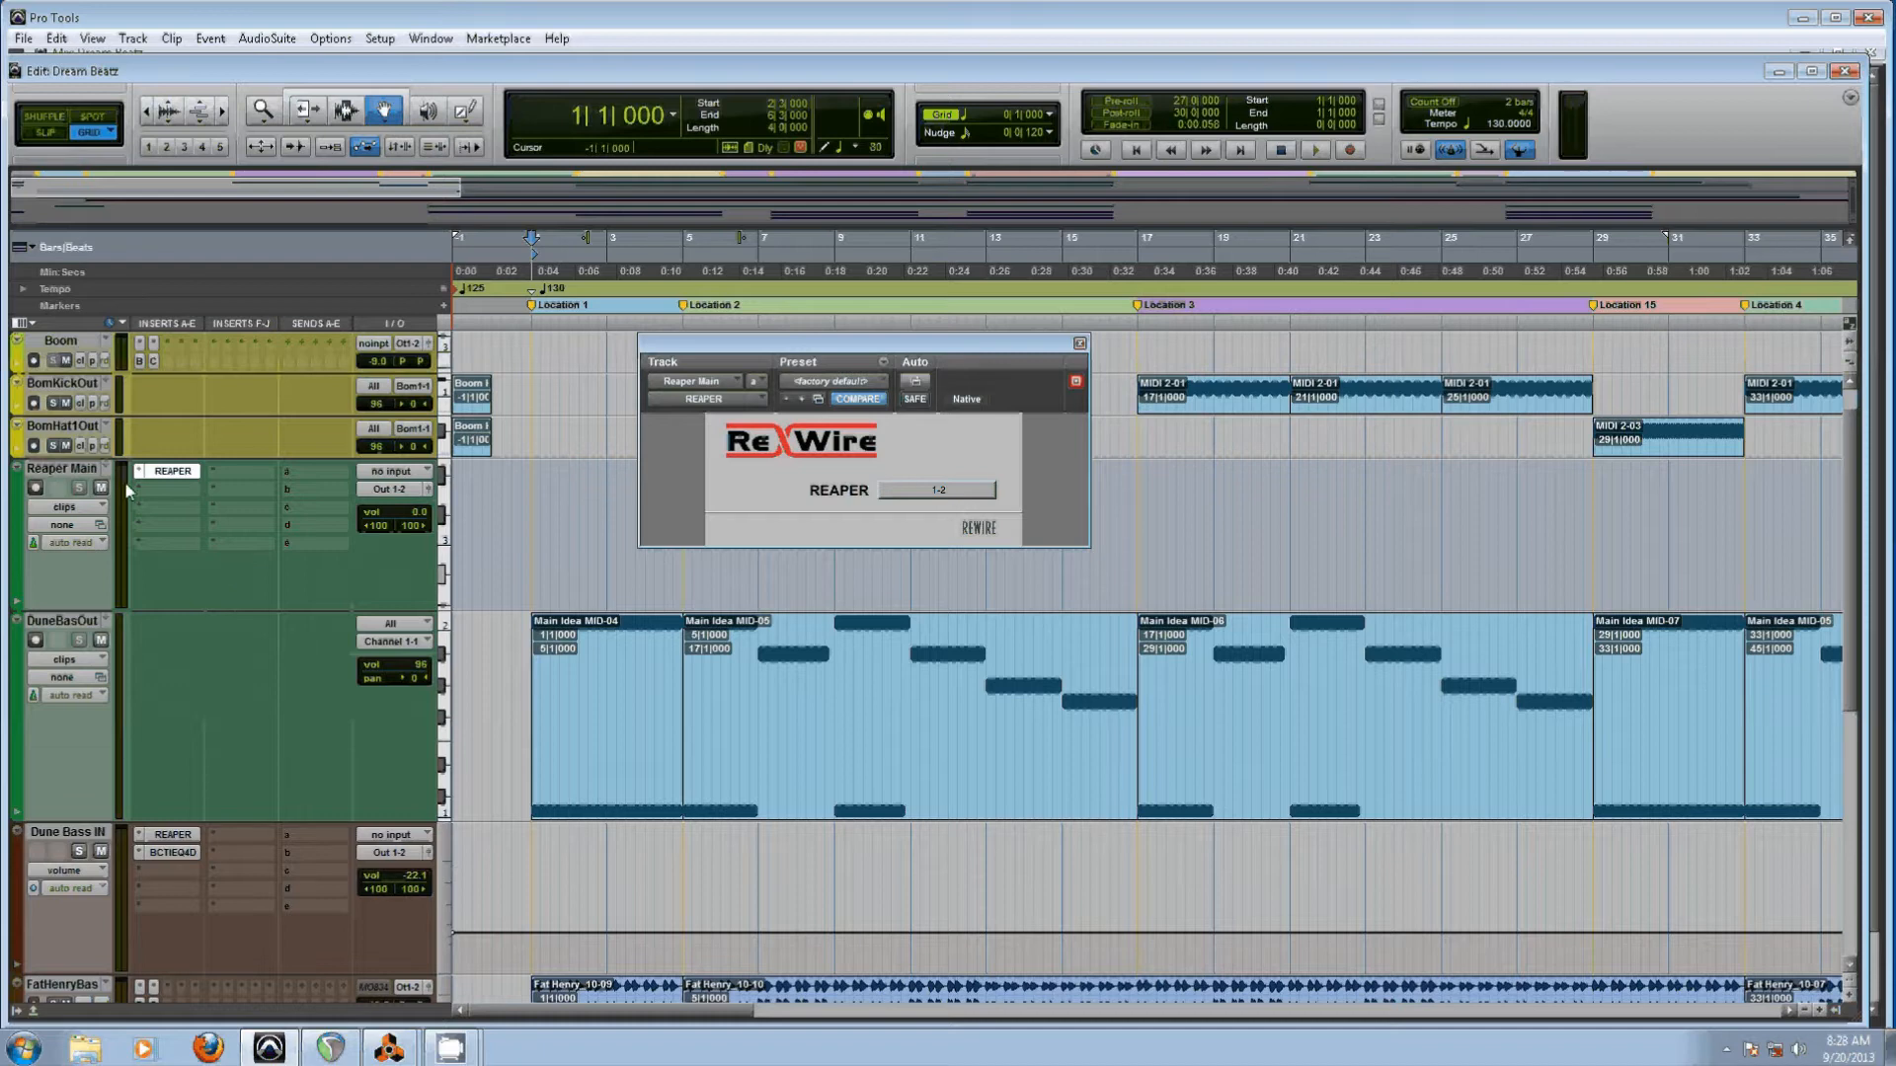
Switch to REAPER and route the Dune track through the master, with the master feeding ReWire Output 1 / ReWire Output 2
{"action": "left_click", "coordinate": [333, 1049]}
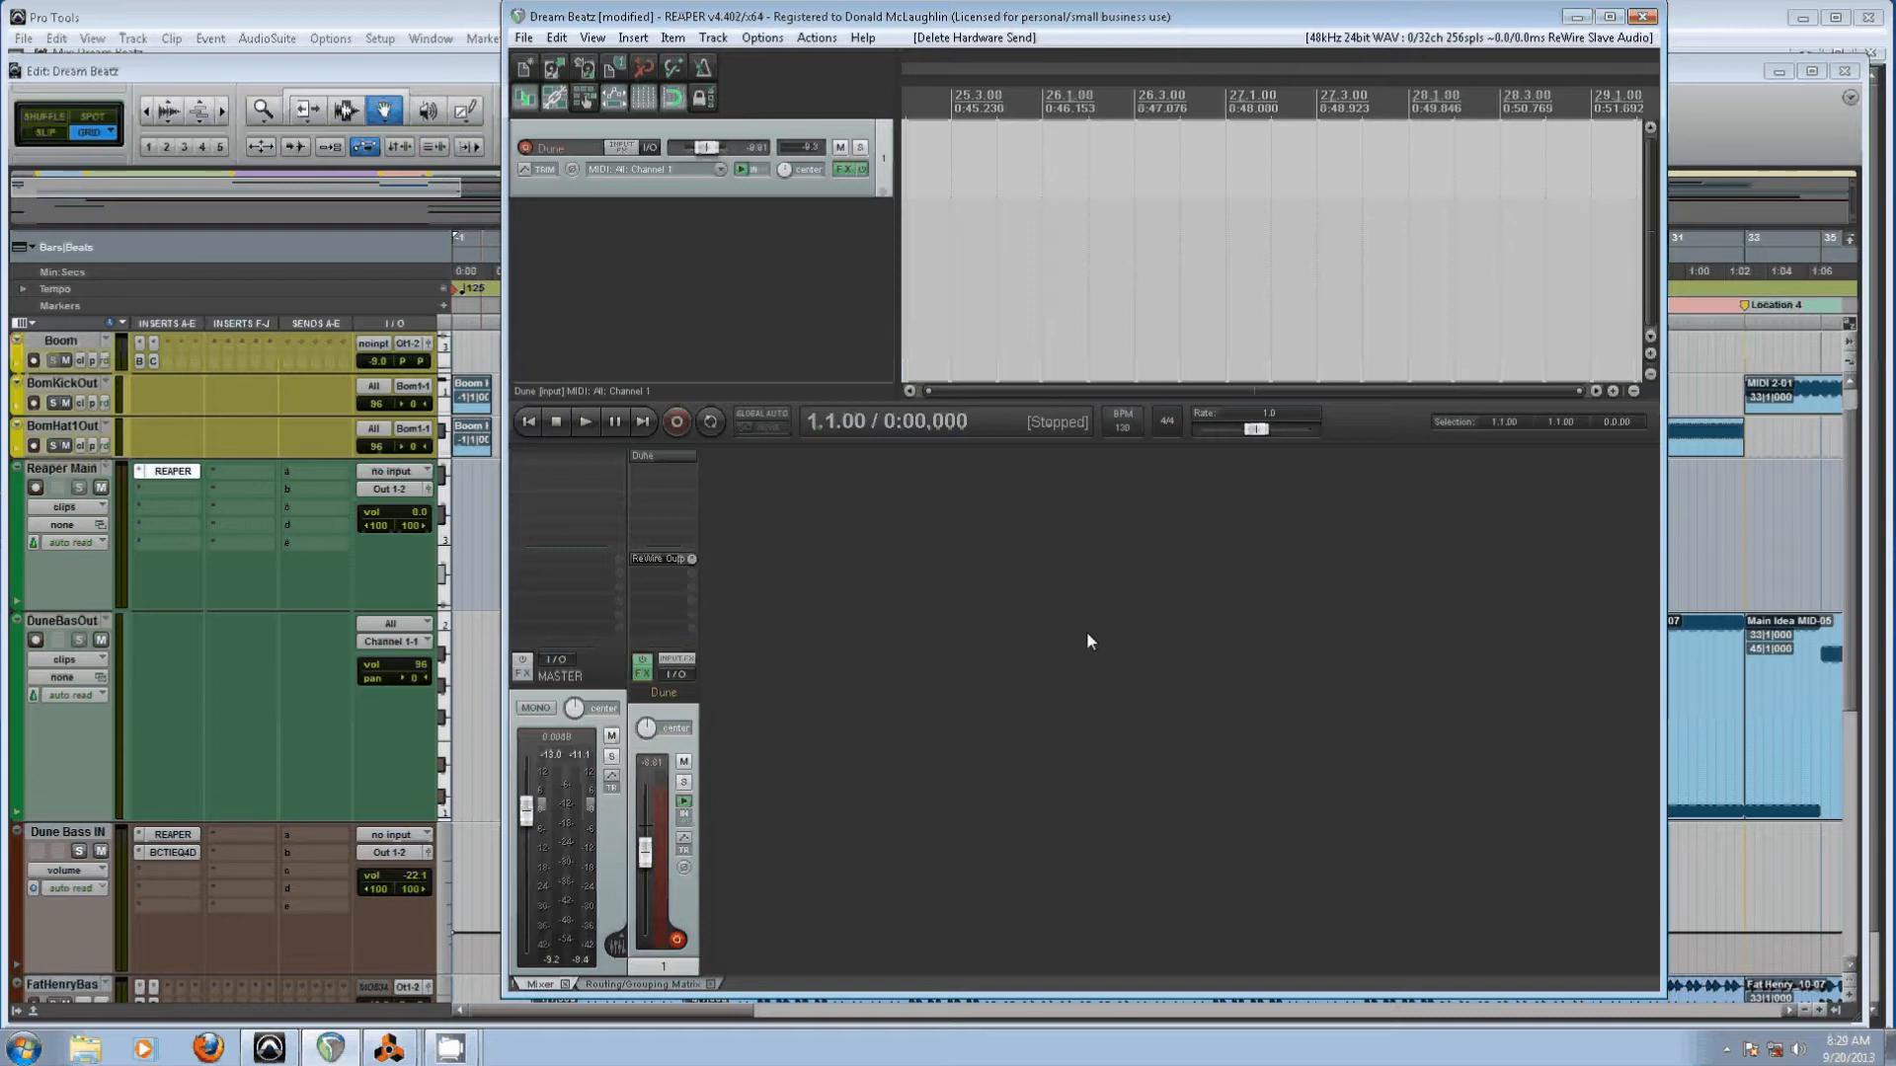
{"action": "left_click", "coordinate": [690, 558]}
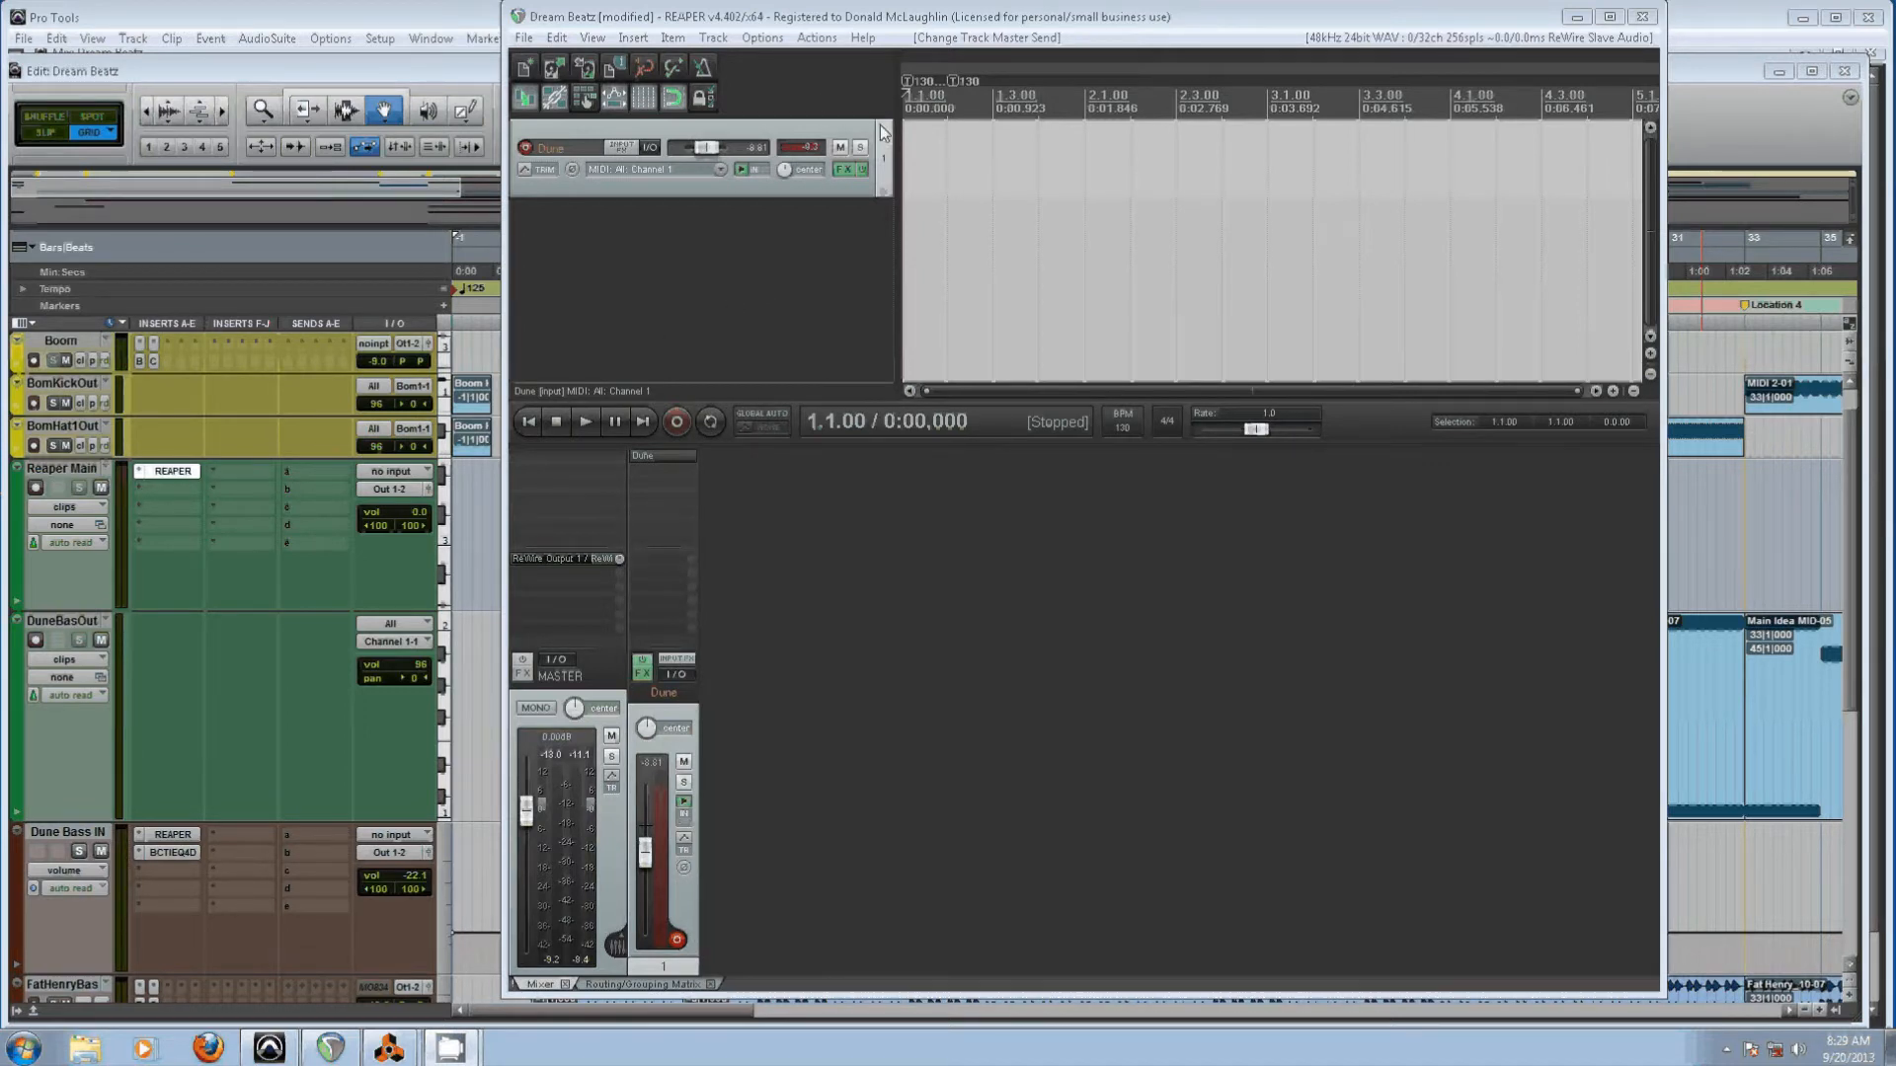
Examine the VST plug-in path preferences, browsing to the vstplugins folder, and leave without changing anything
{"action": "left_click", "coordinate": [761, 38]}
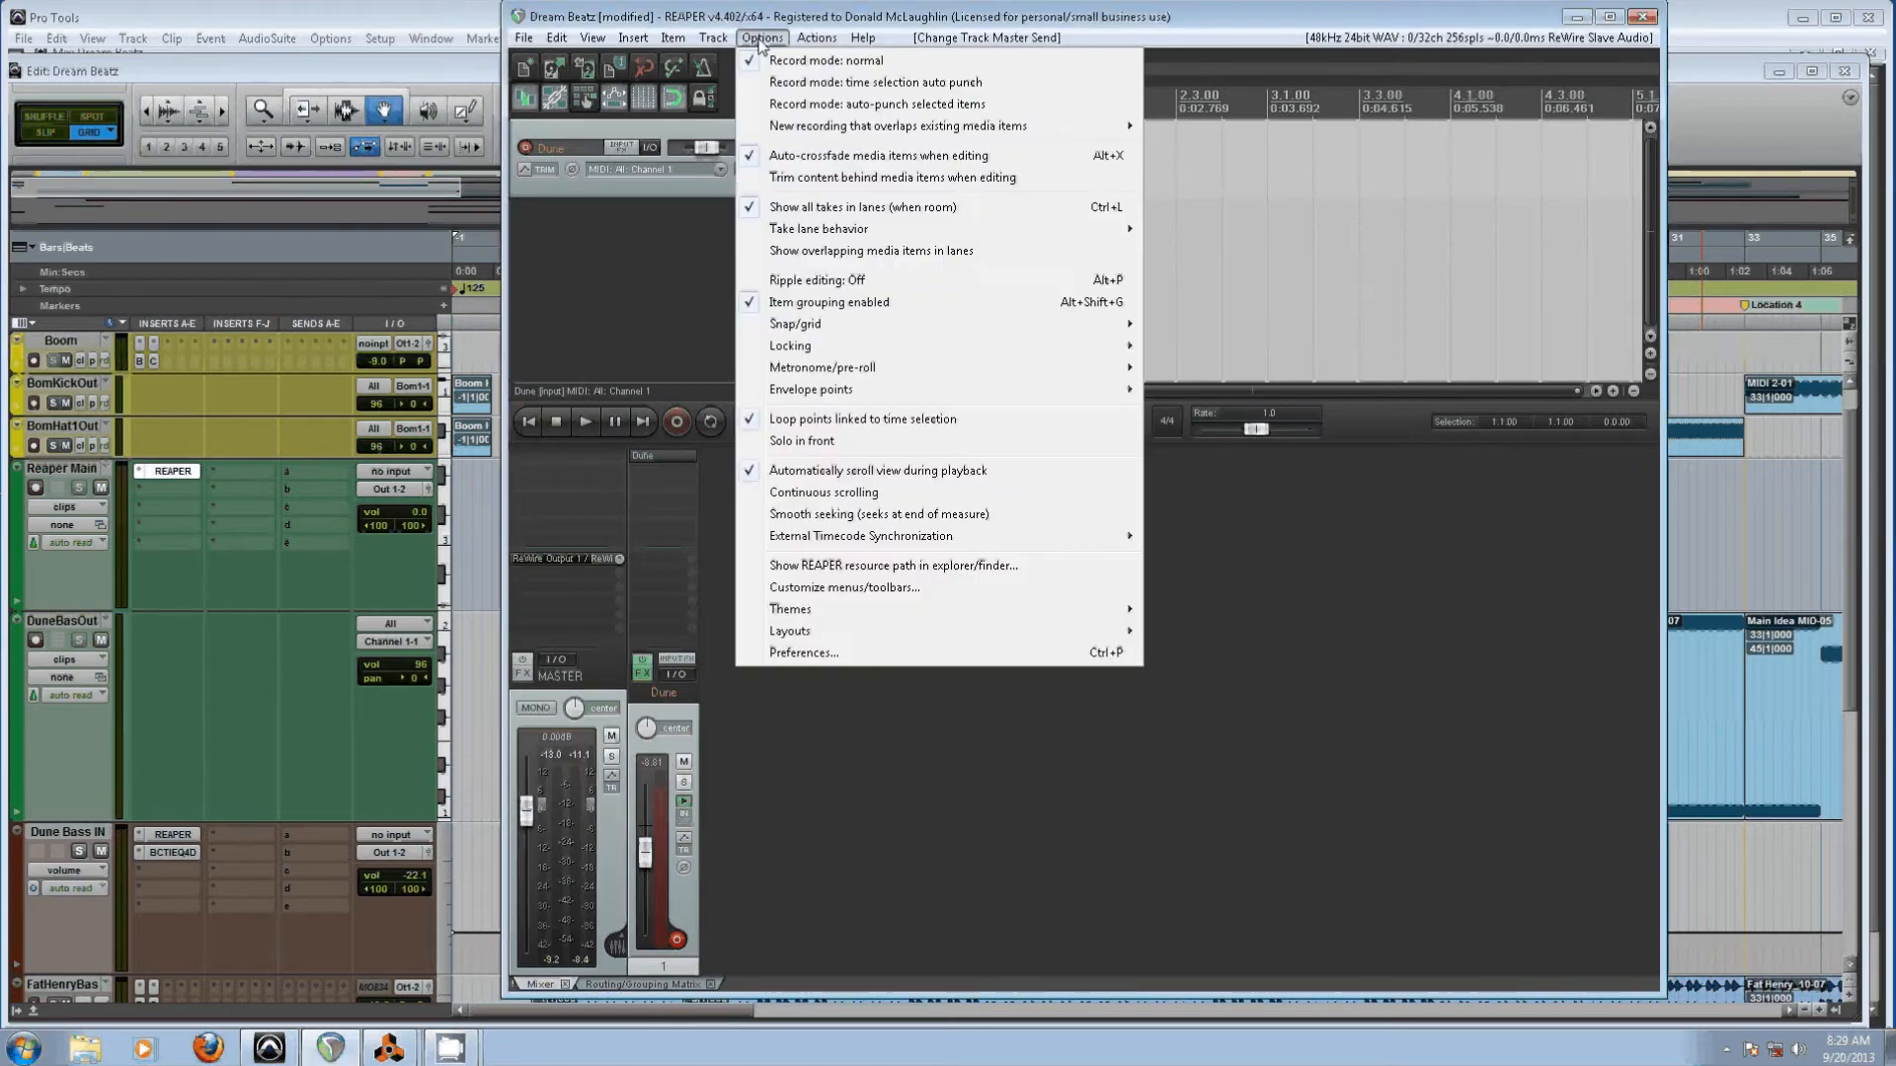
{"action": "left_click", "coordinate": [803, 653]}
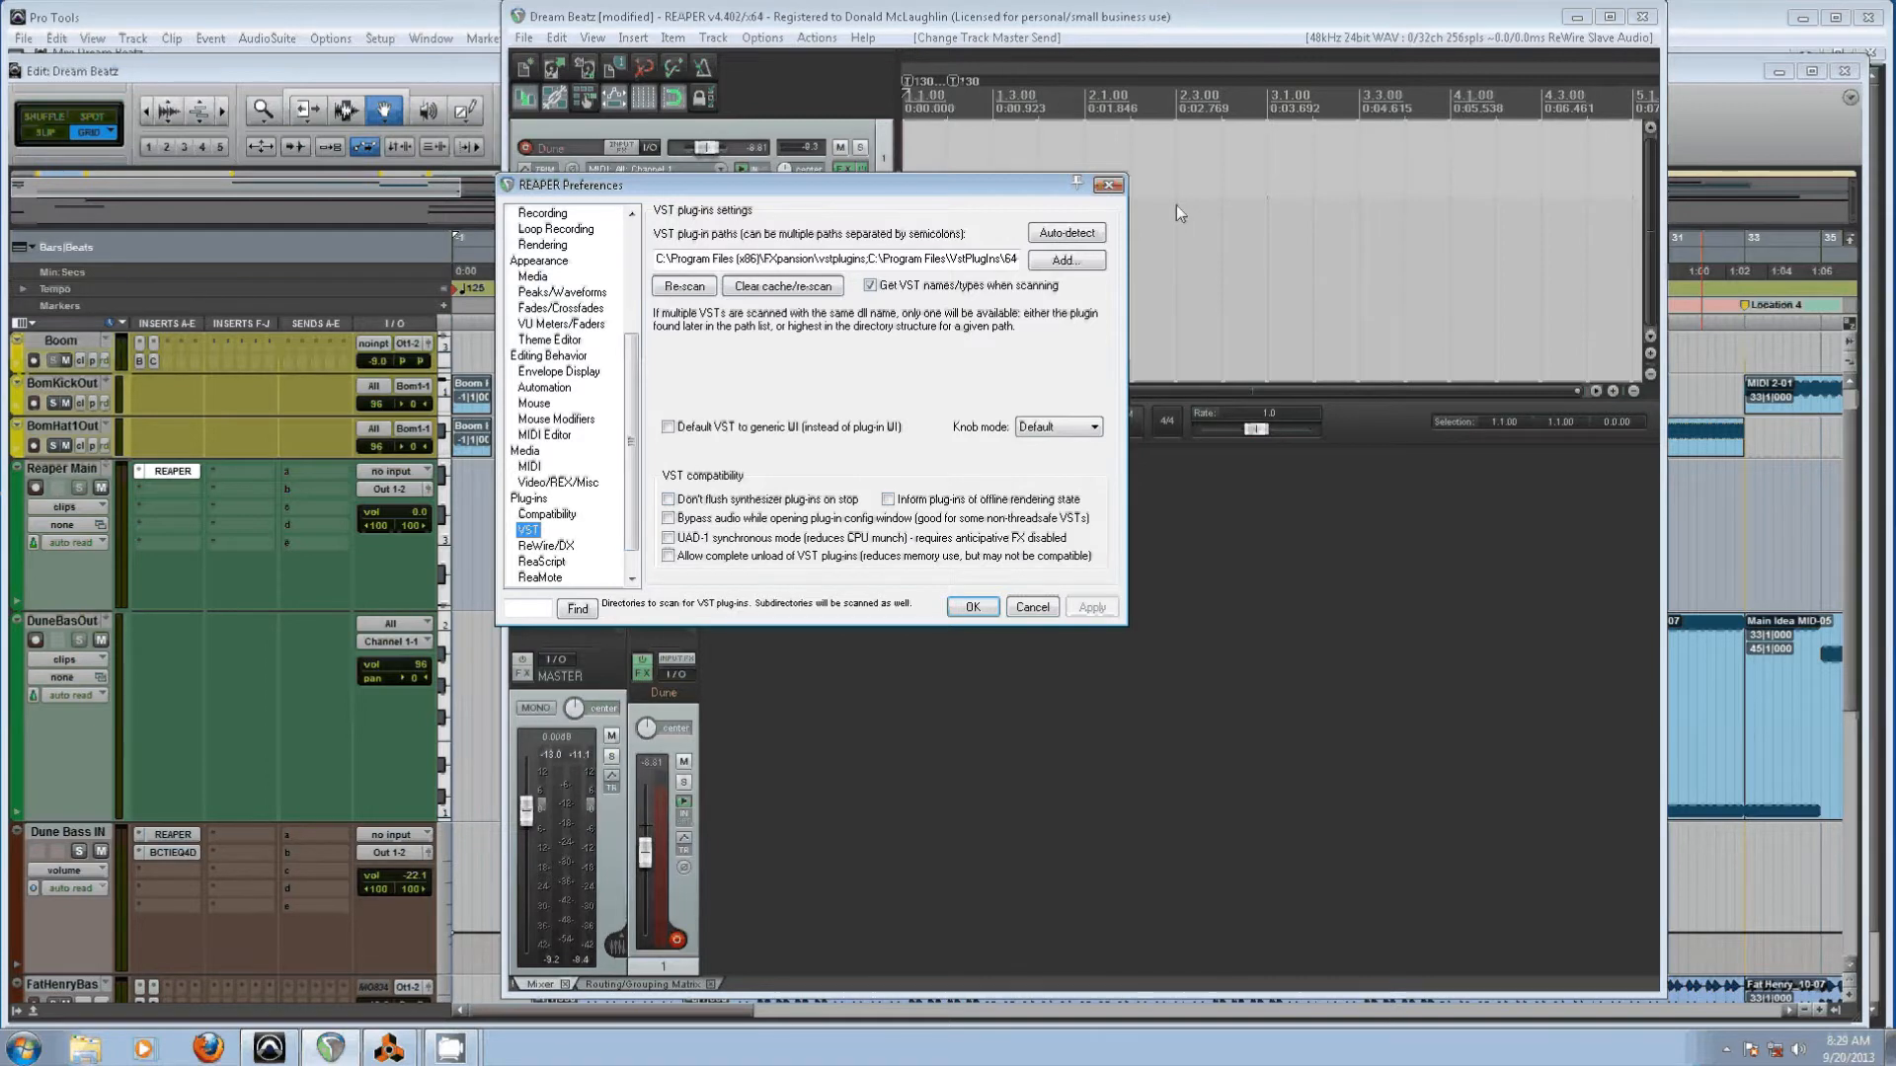
{"action": "left_click", "coordinate": [1060, 263]}
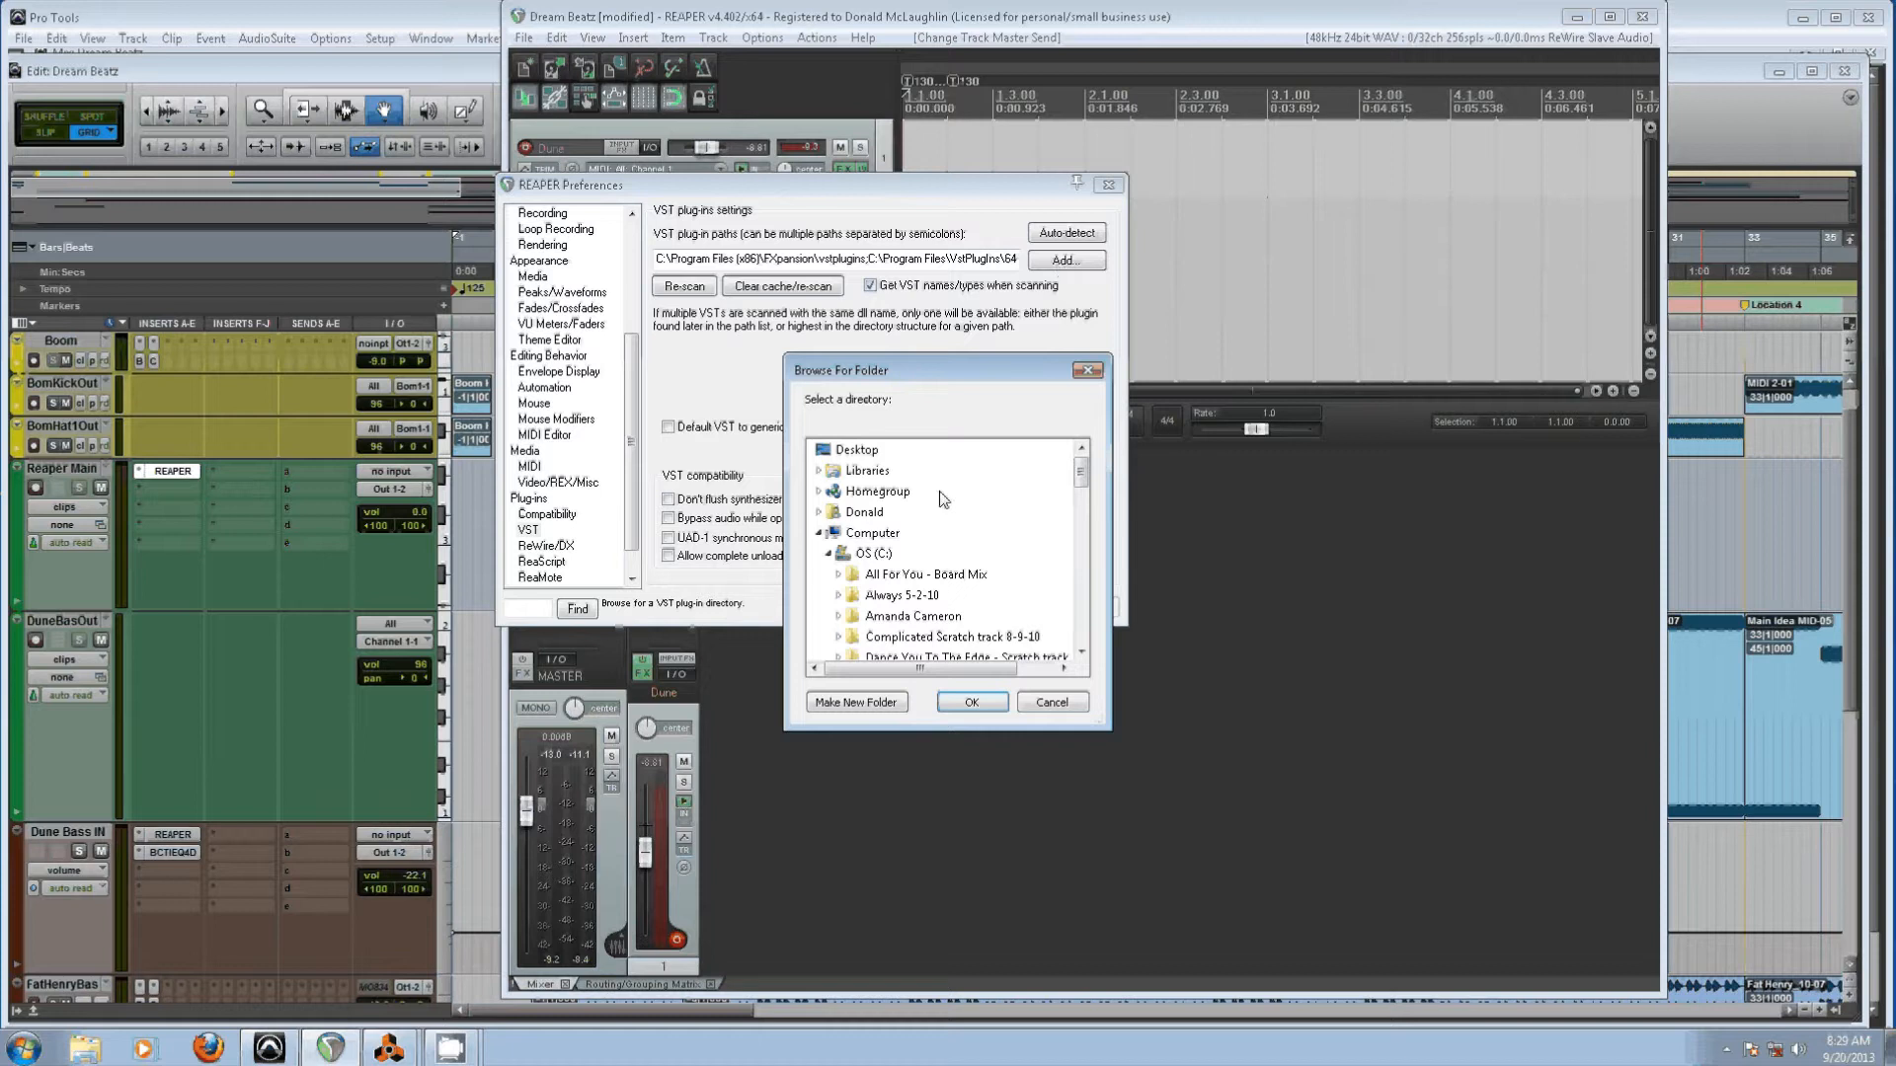
{"action": "left_click_drag", "start_coordinate": [1081, 474], "coordinate": [1073, 598]}
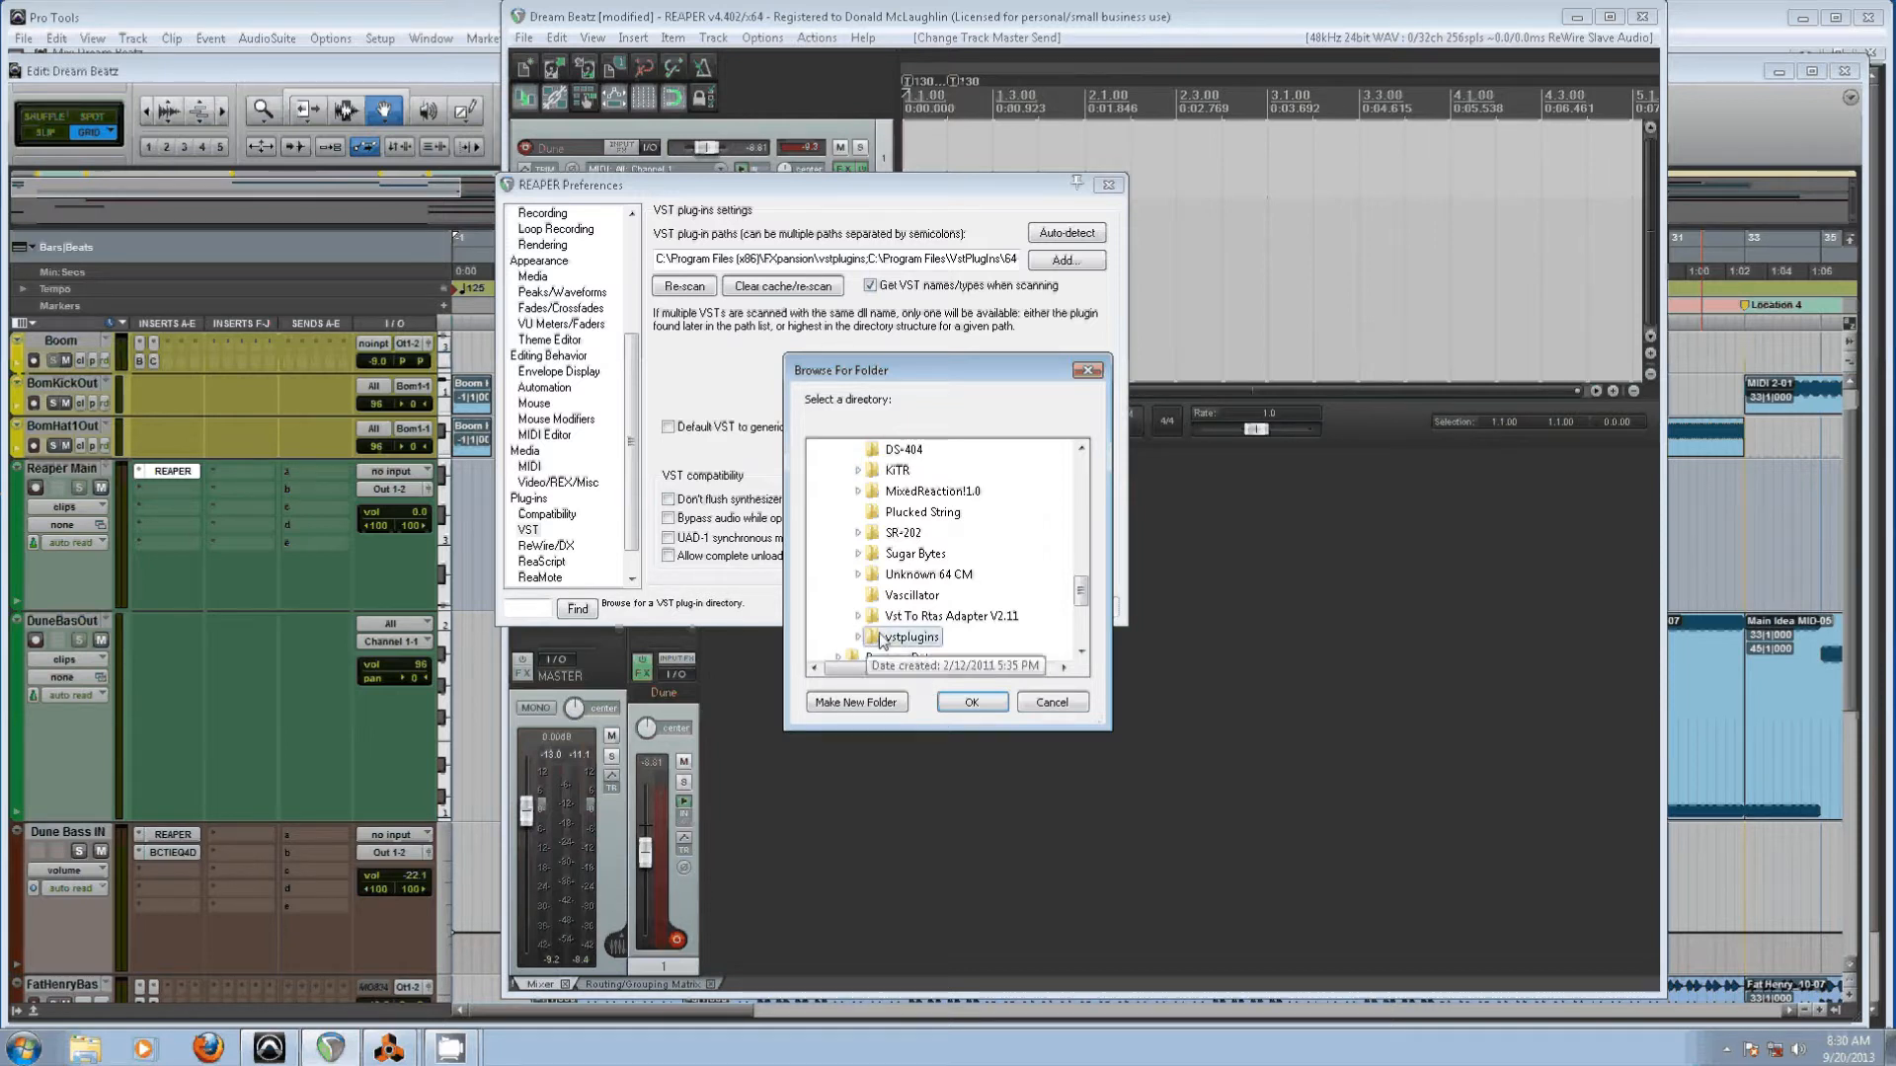
{"action": "left_click", "coordinate": [1065, 699]}
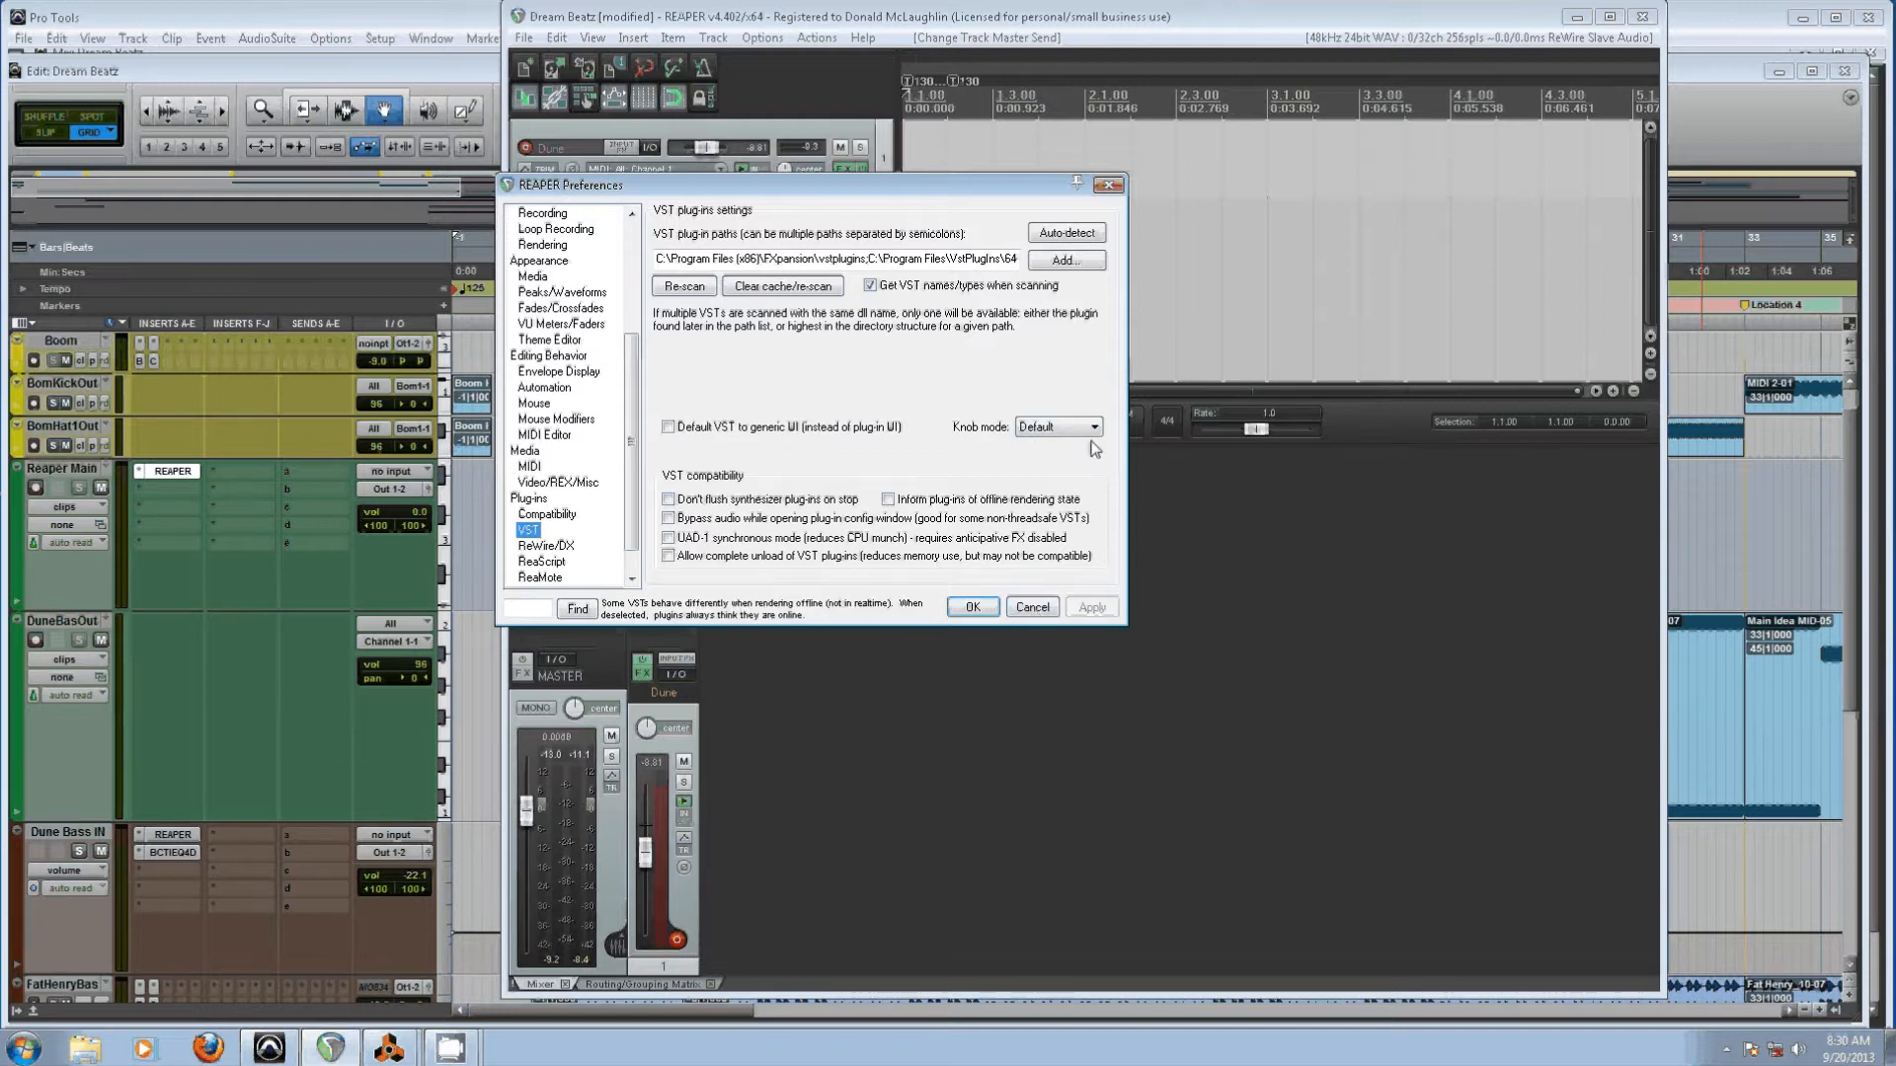
{"action": "left_click", "coordinate": [1032, 608]}
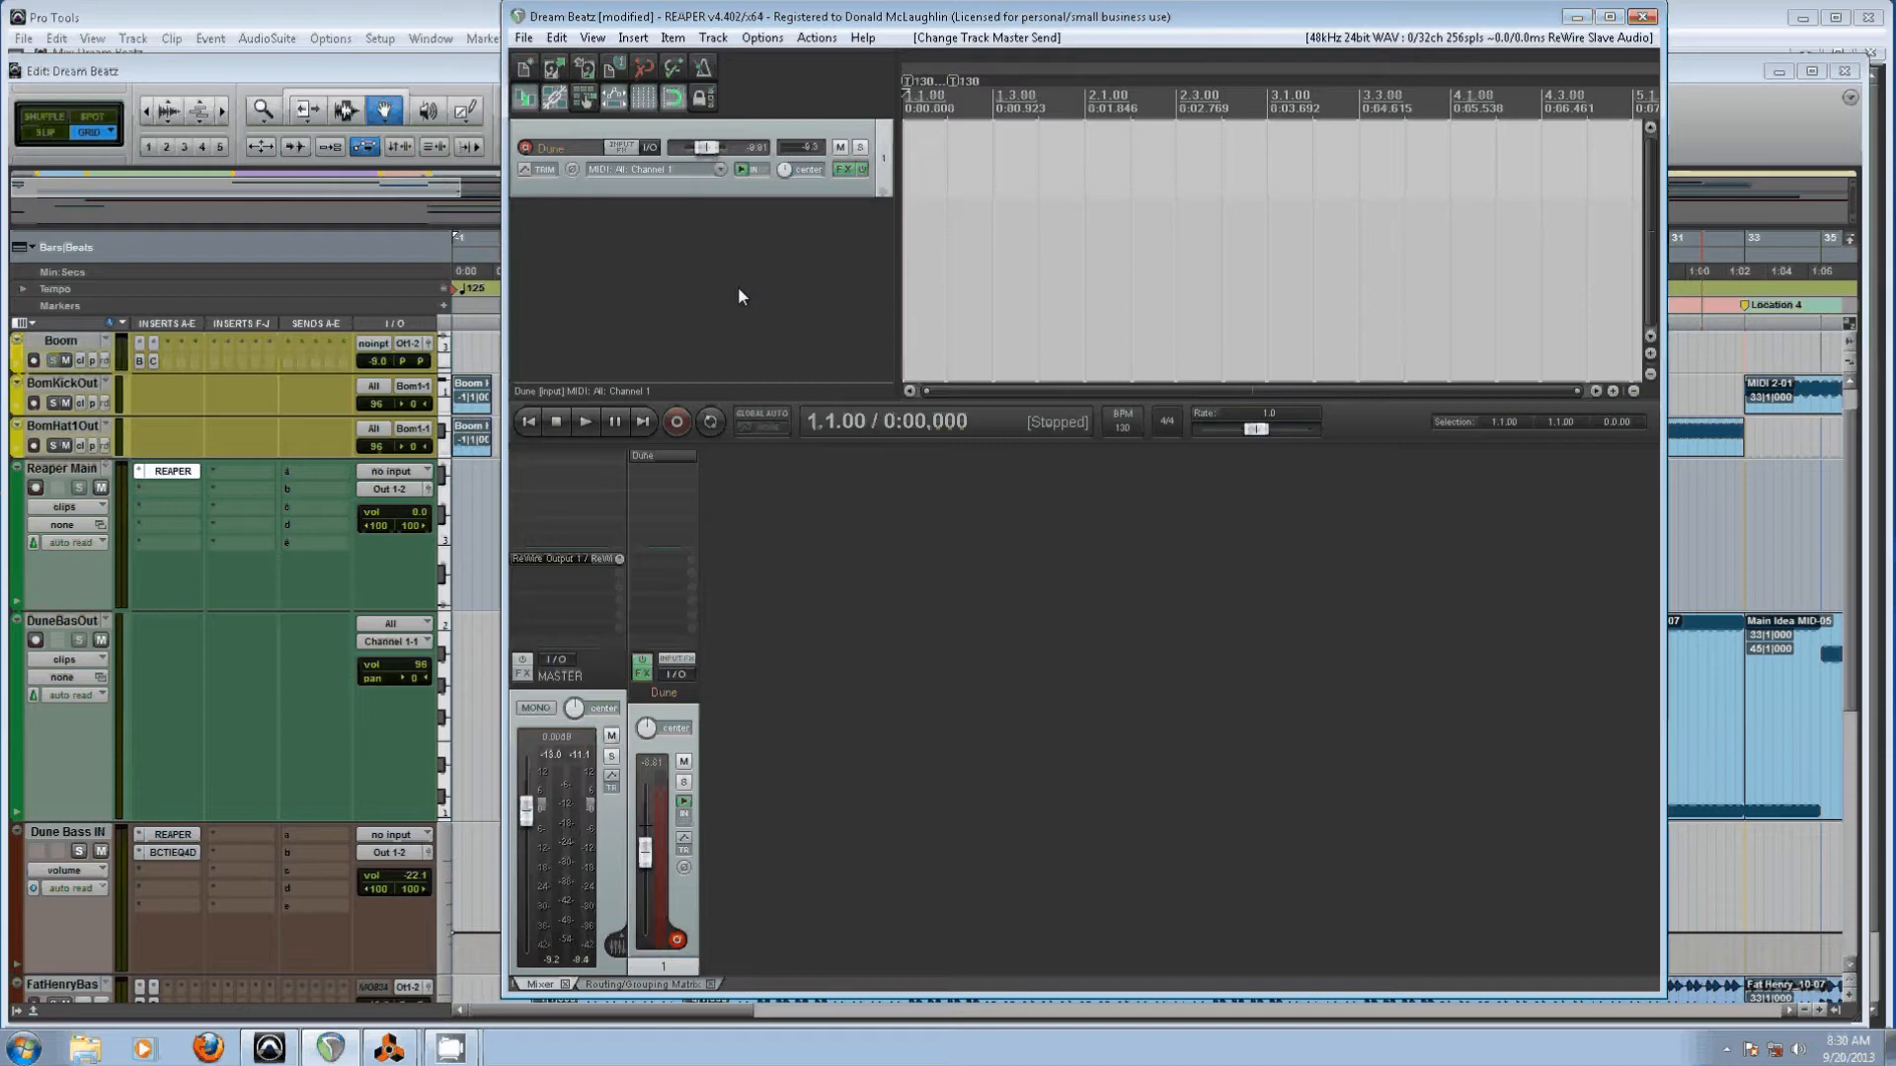
Look through the VSTi plug-ins offered for inserting a virtual instrument on a new track, without adding one
{"action": "left_click", "coordinate": [762, 37]}
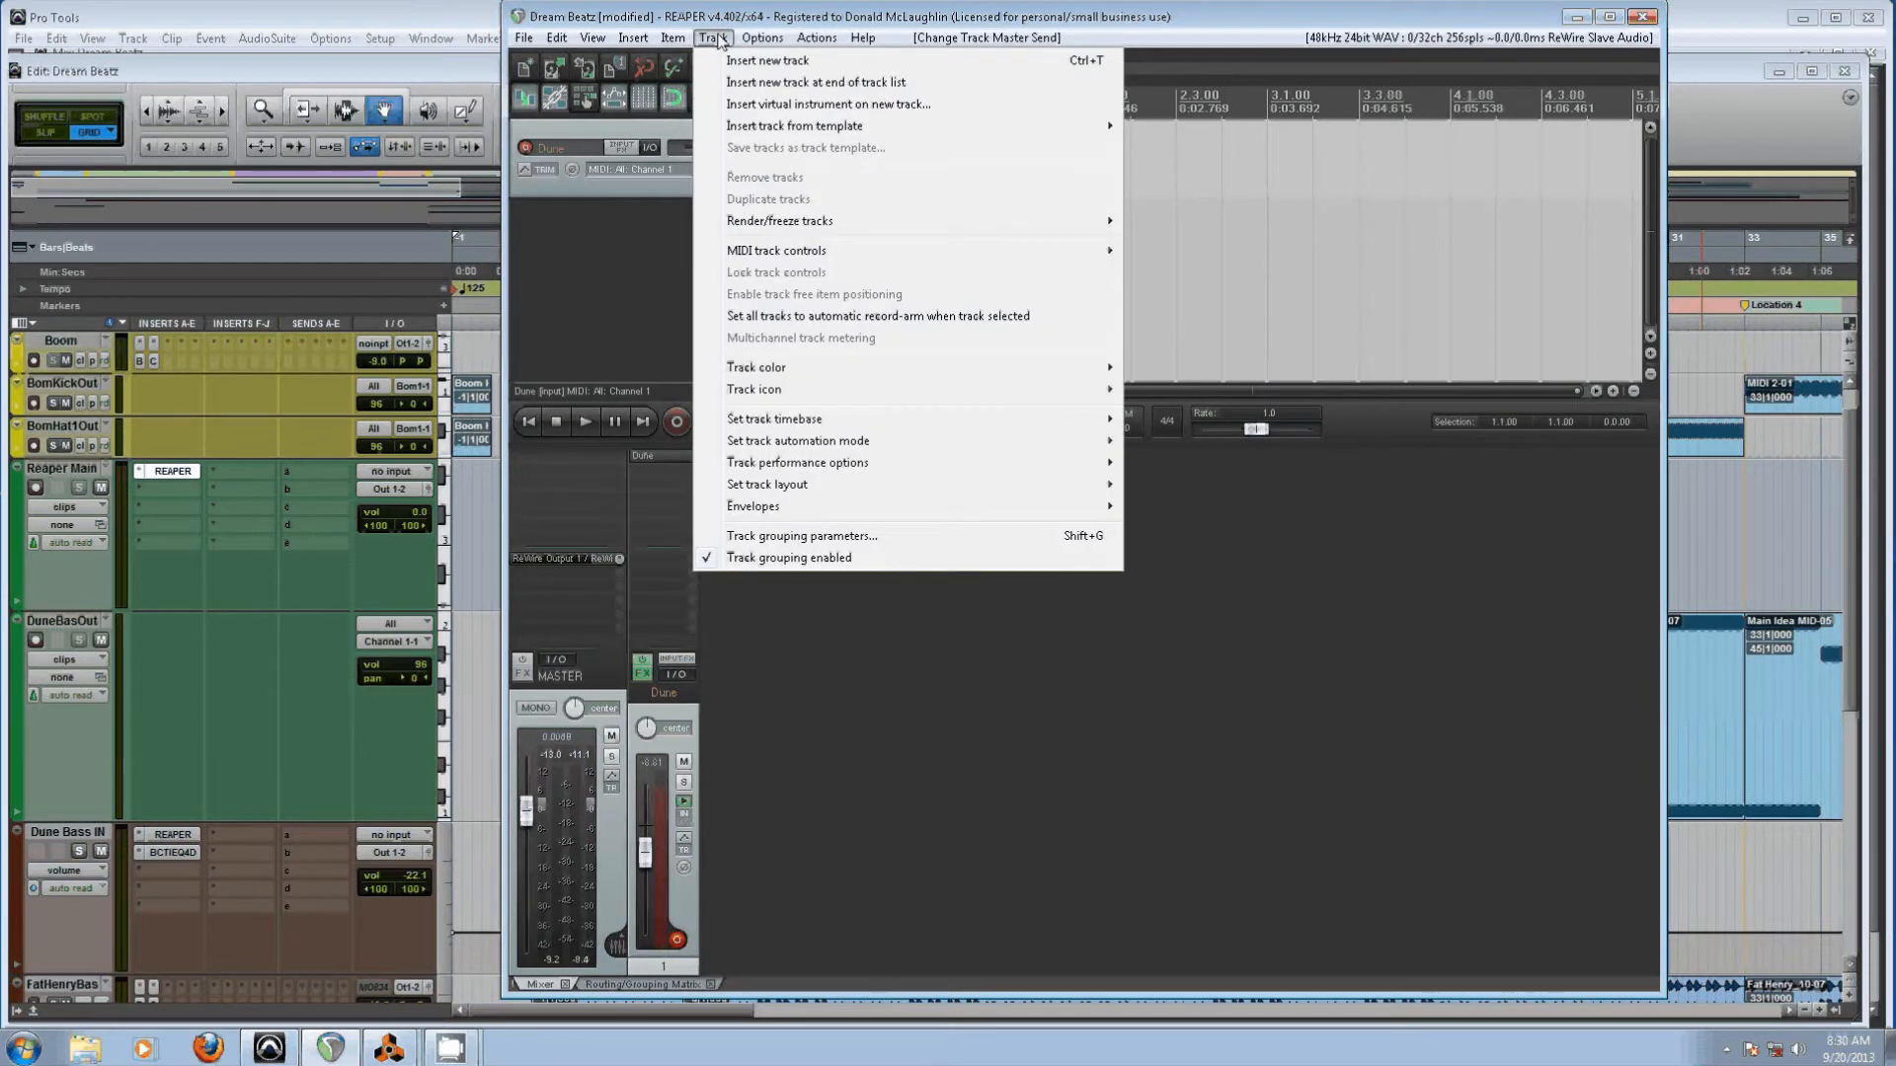
{"action": "mouse_move", "coordinate": [719, 39]}
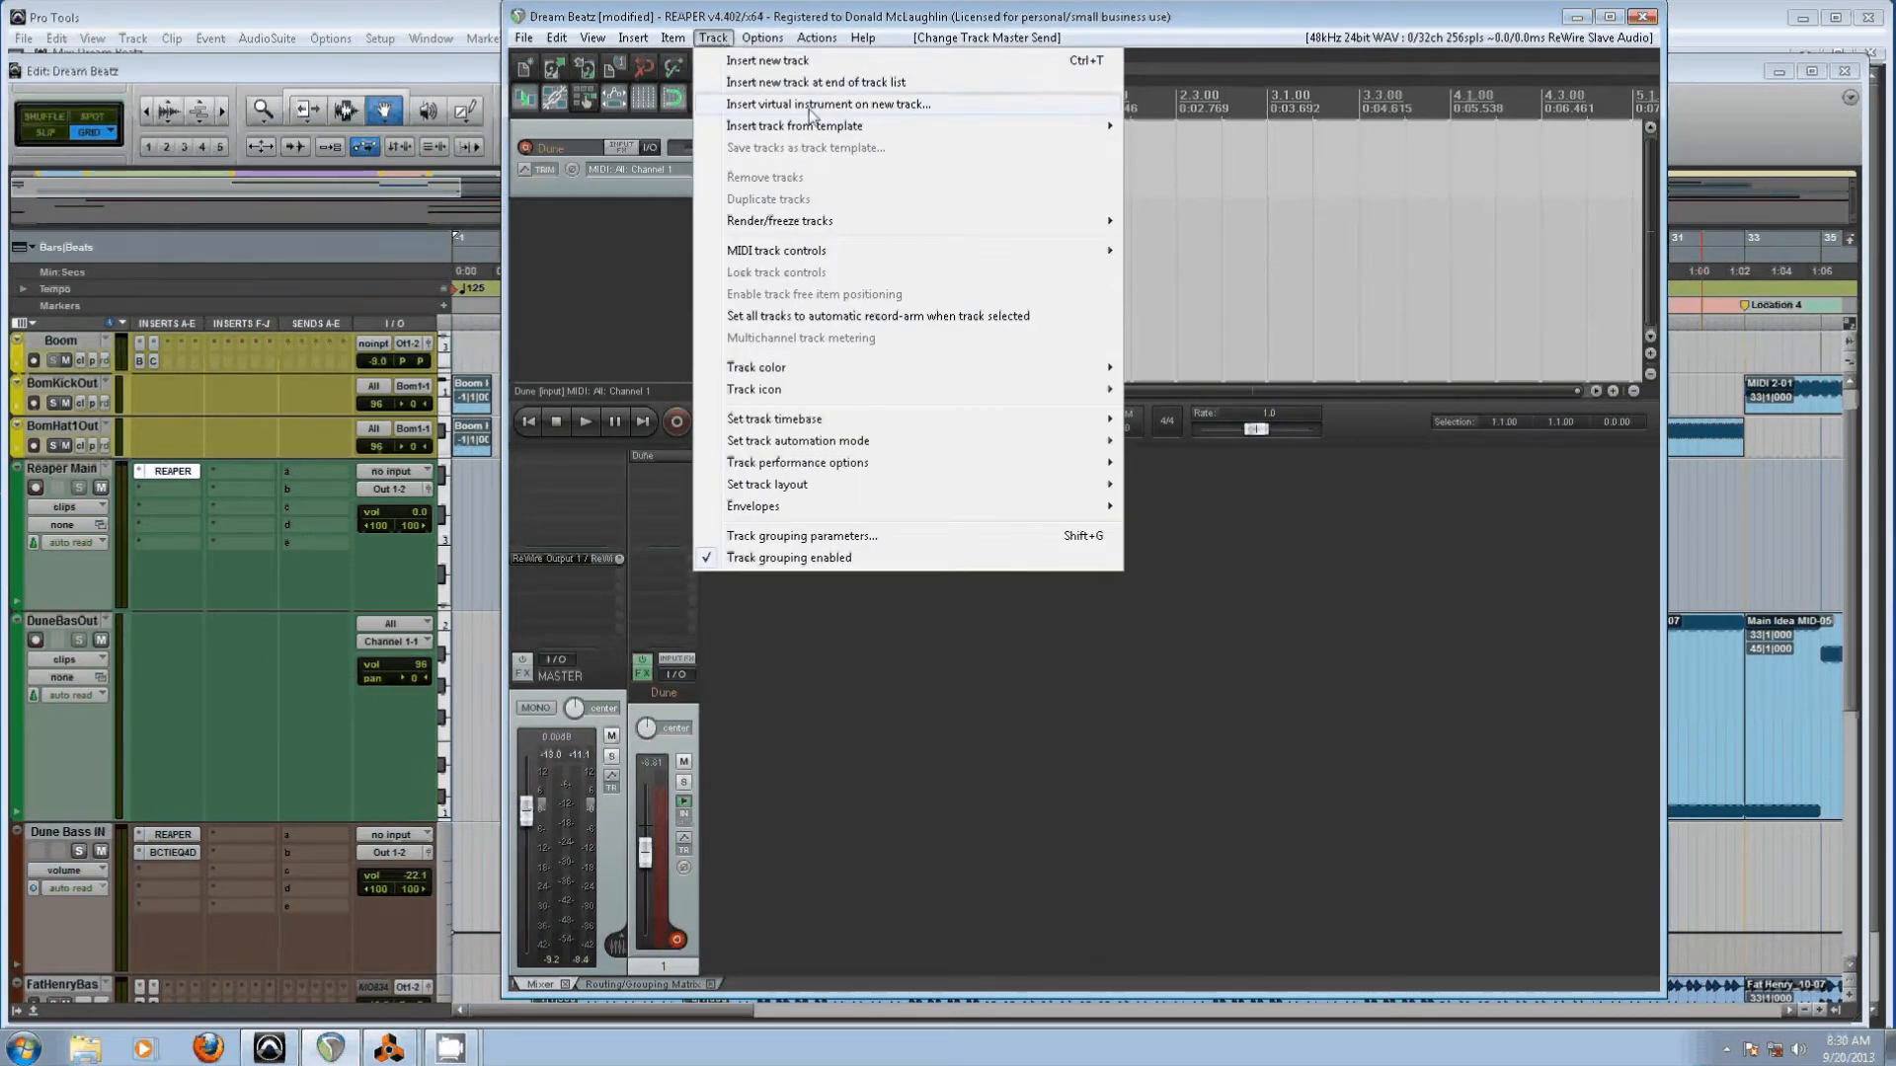
{"action": "left_click", "coordinate": [875, 104]}
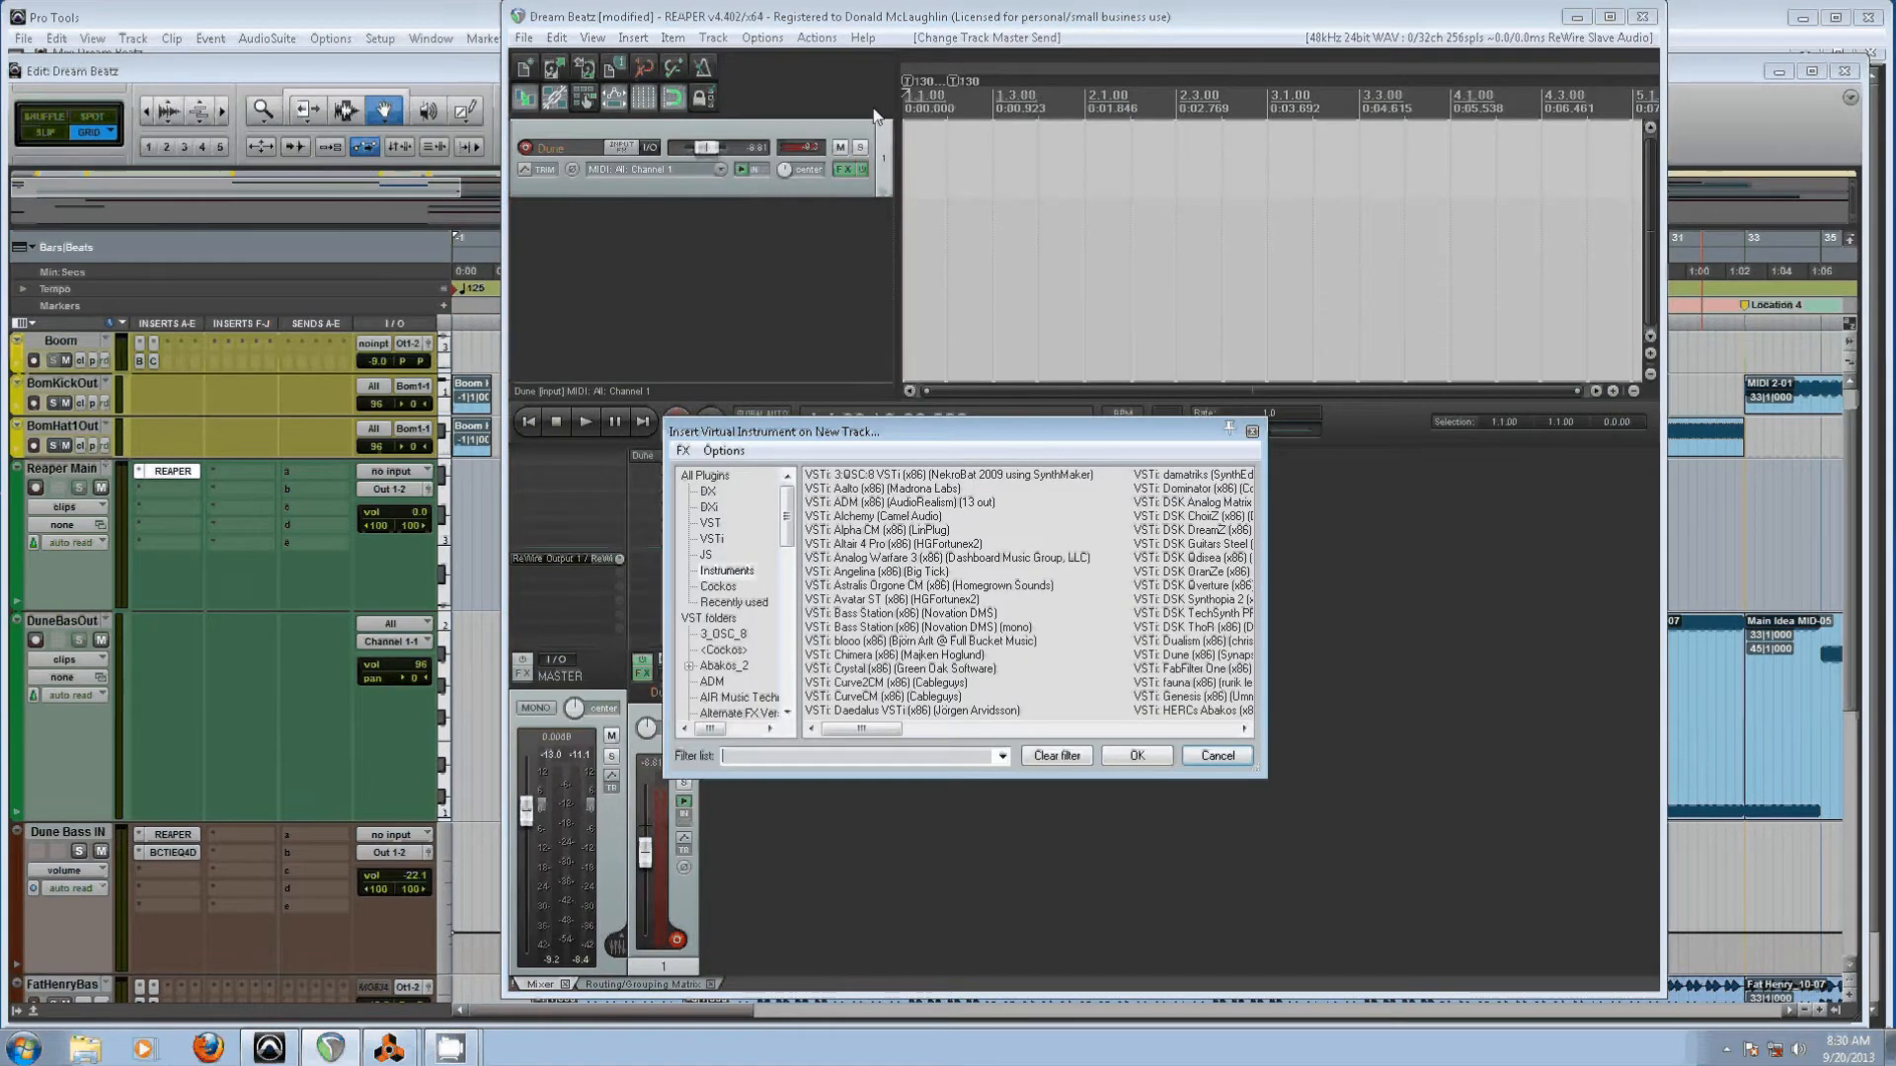
{"action": "left_click", "coordinate": [712, 541]}
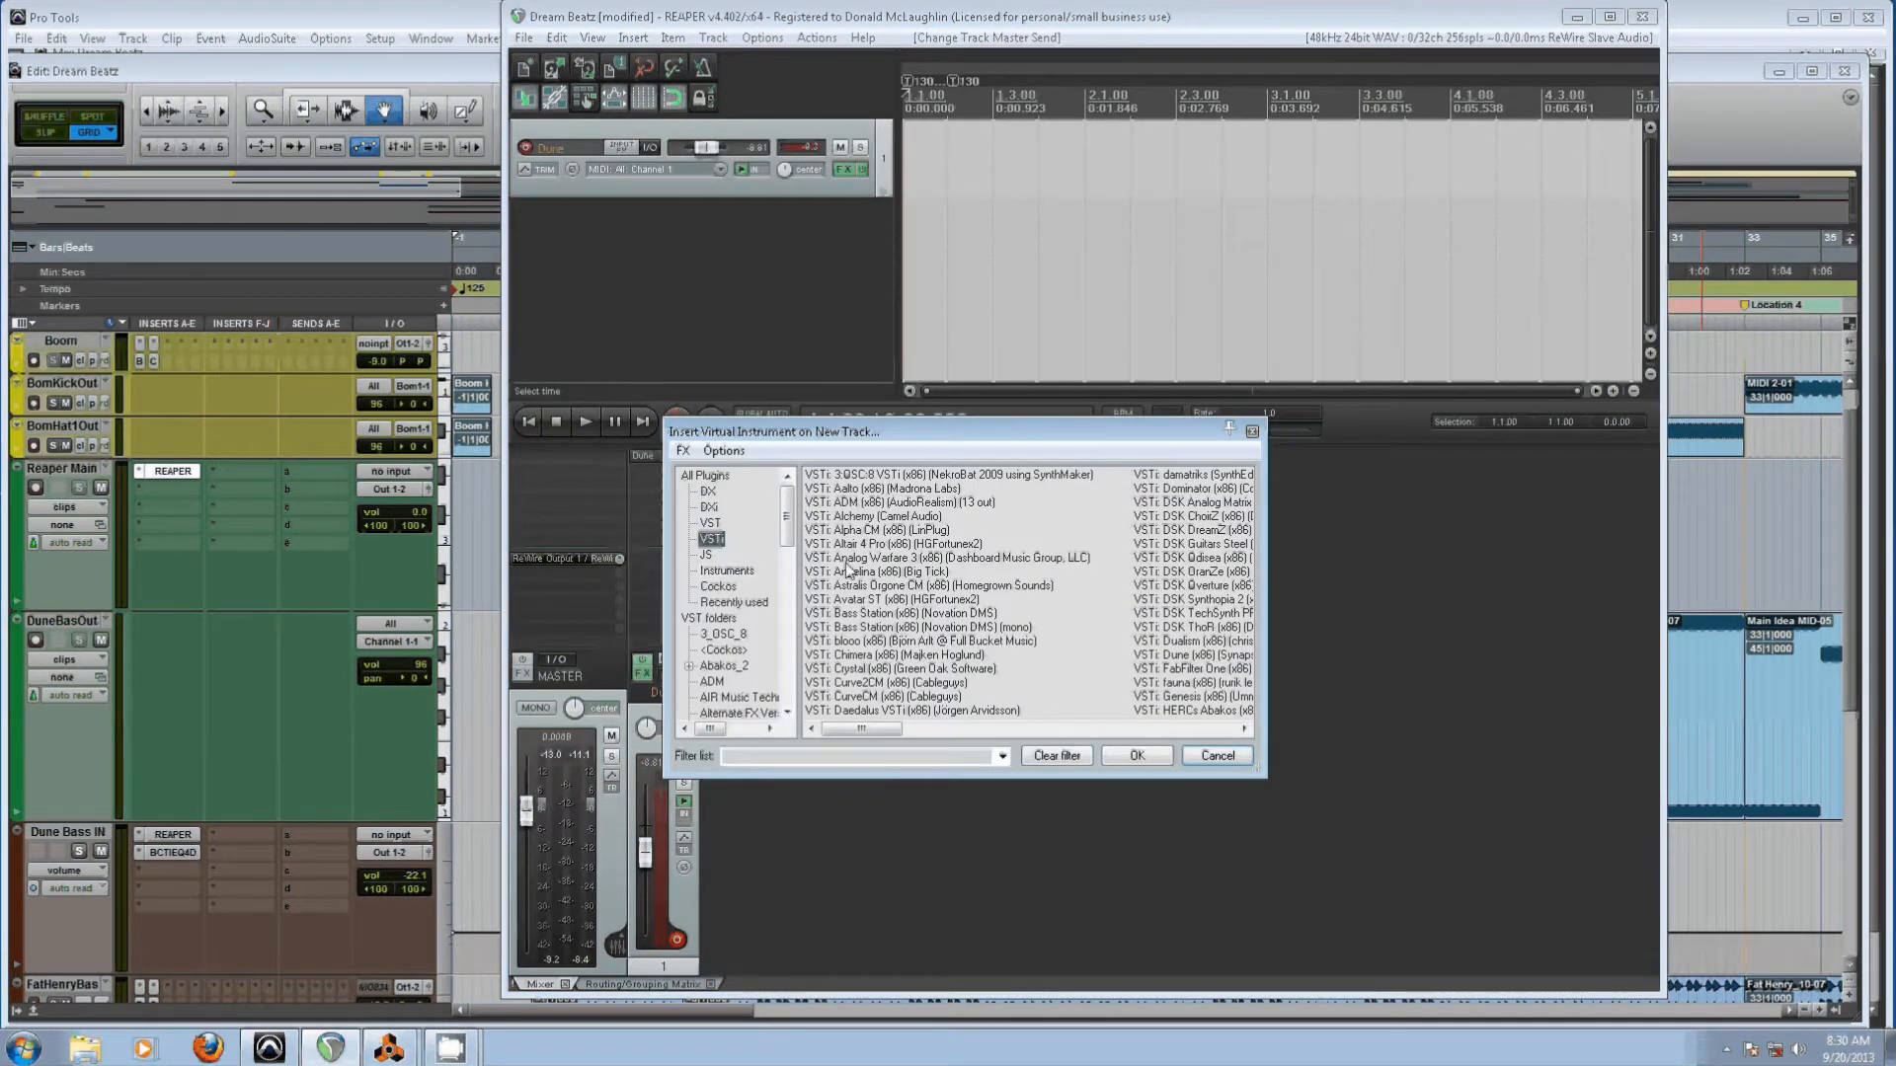
{"action": "left_click", "coordinate": [1315, 744]}
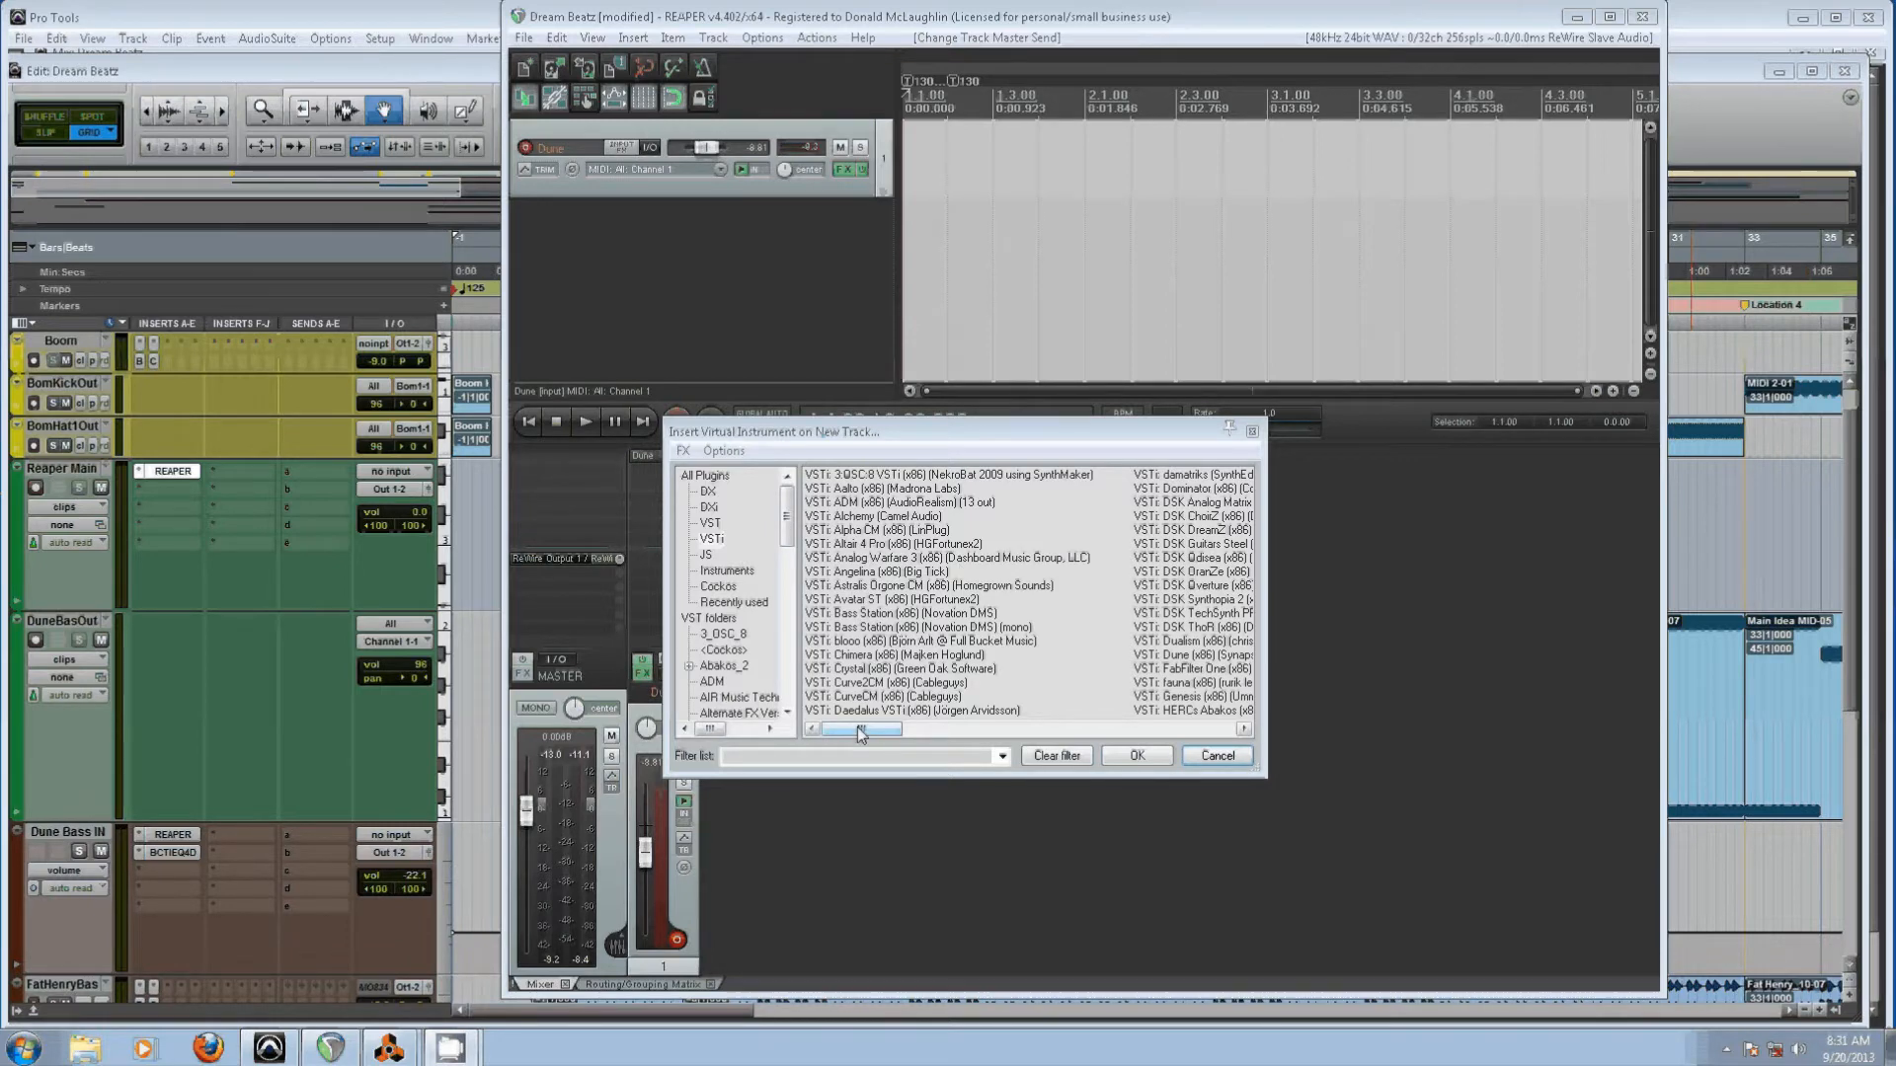
{"action": "left_click_drag", "start_coordinate": [855, 739], "coordinate": [1143, 707]}
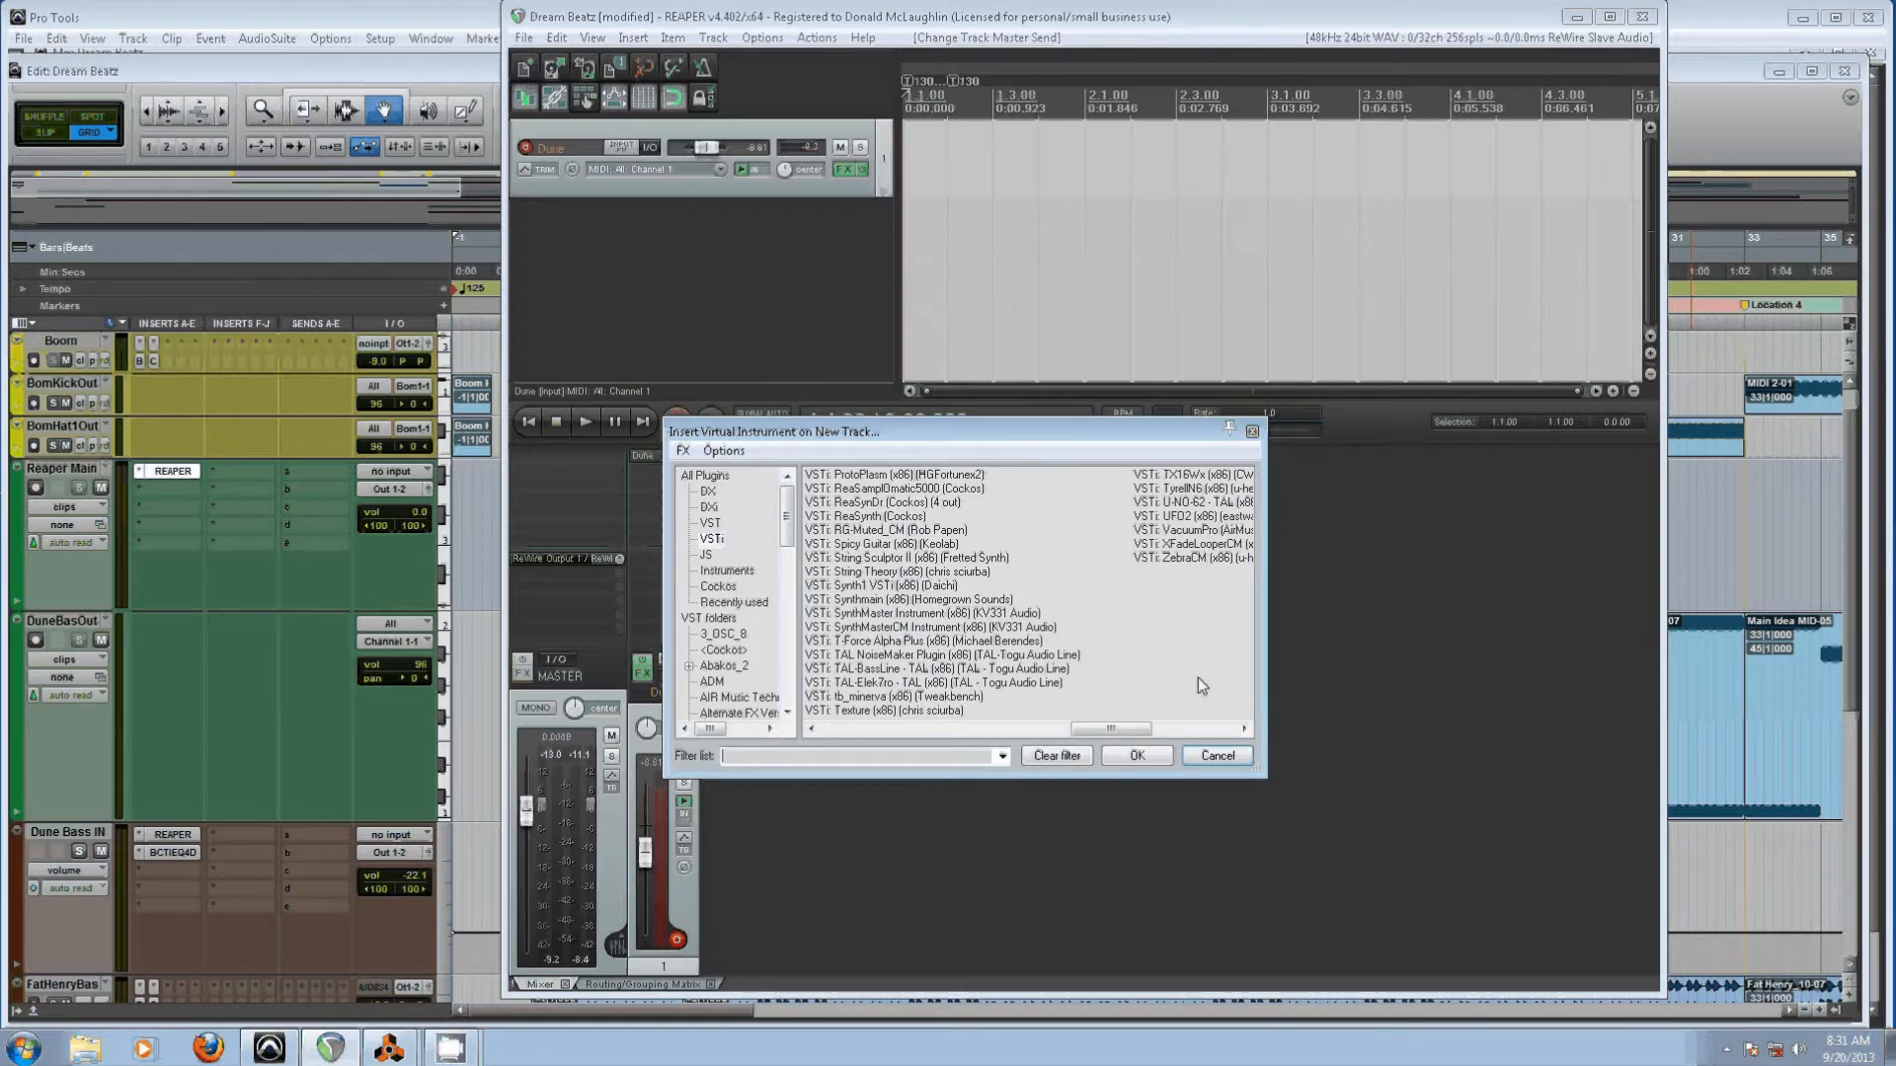
{"action": "left_click", "coordinate": [1217, 754]}
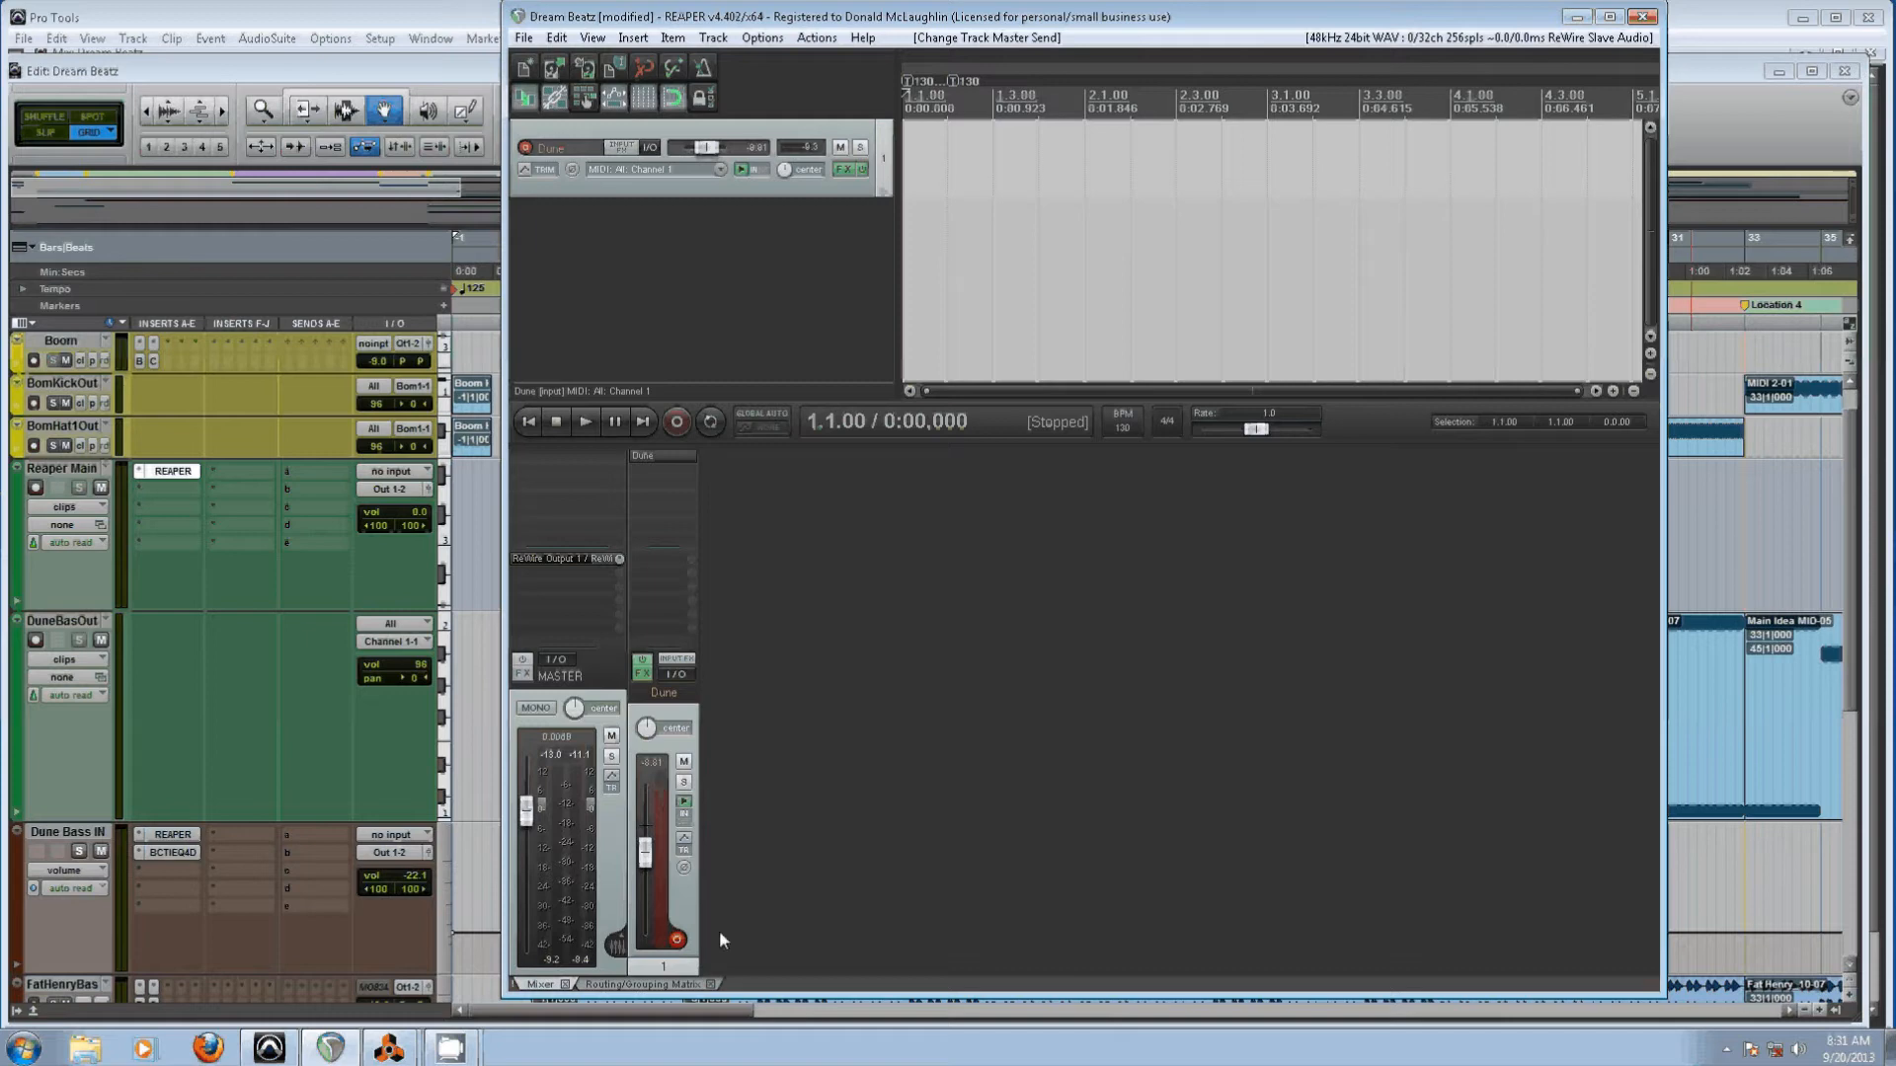
Open the Dune synth on the Dune track, audition notes on its keyboard, and close its window
{"action": "left_click", "coordinate": [666, 456]}
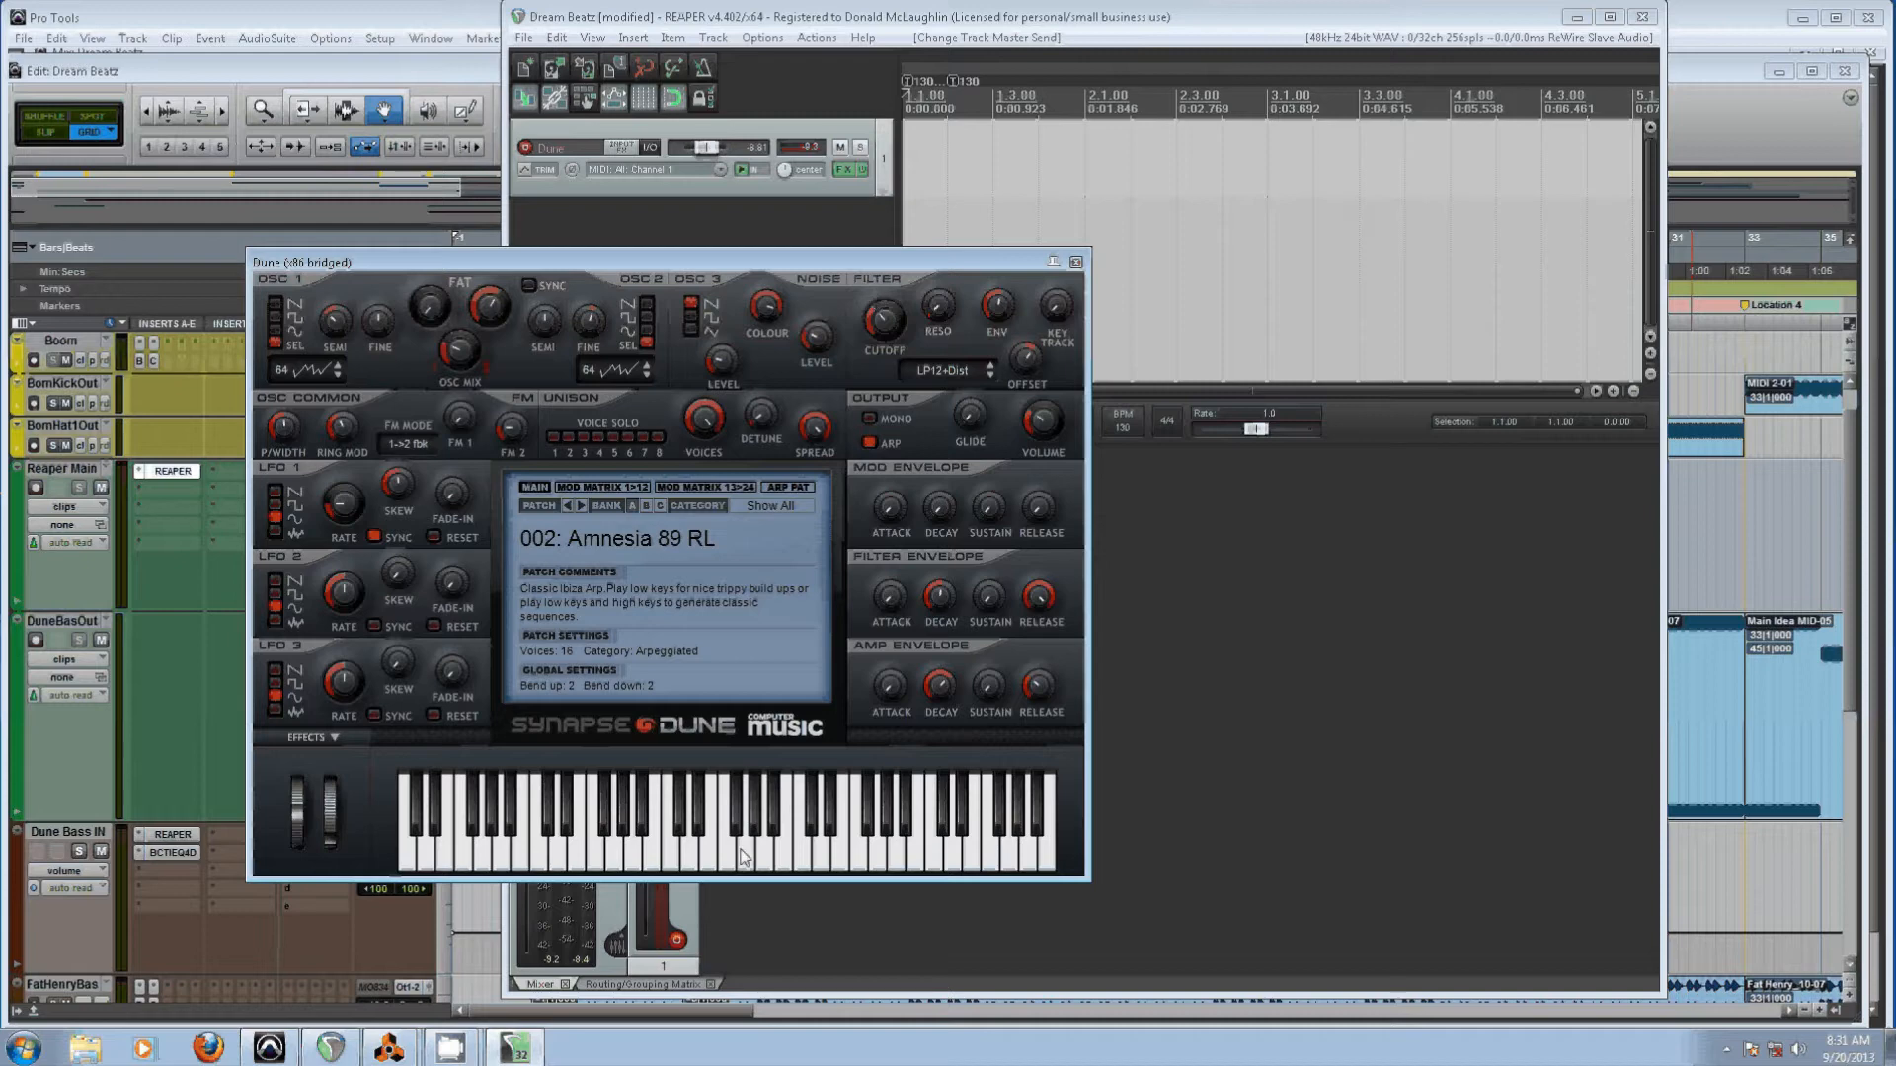
{"action": "left_click", "coordinate": [538, 864]}
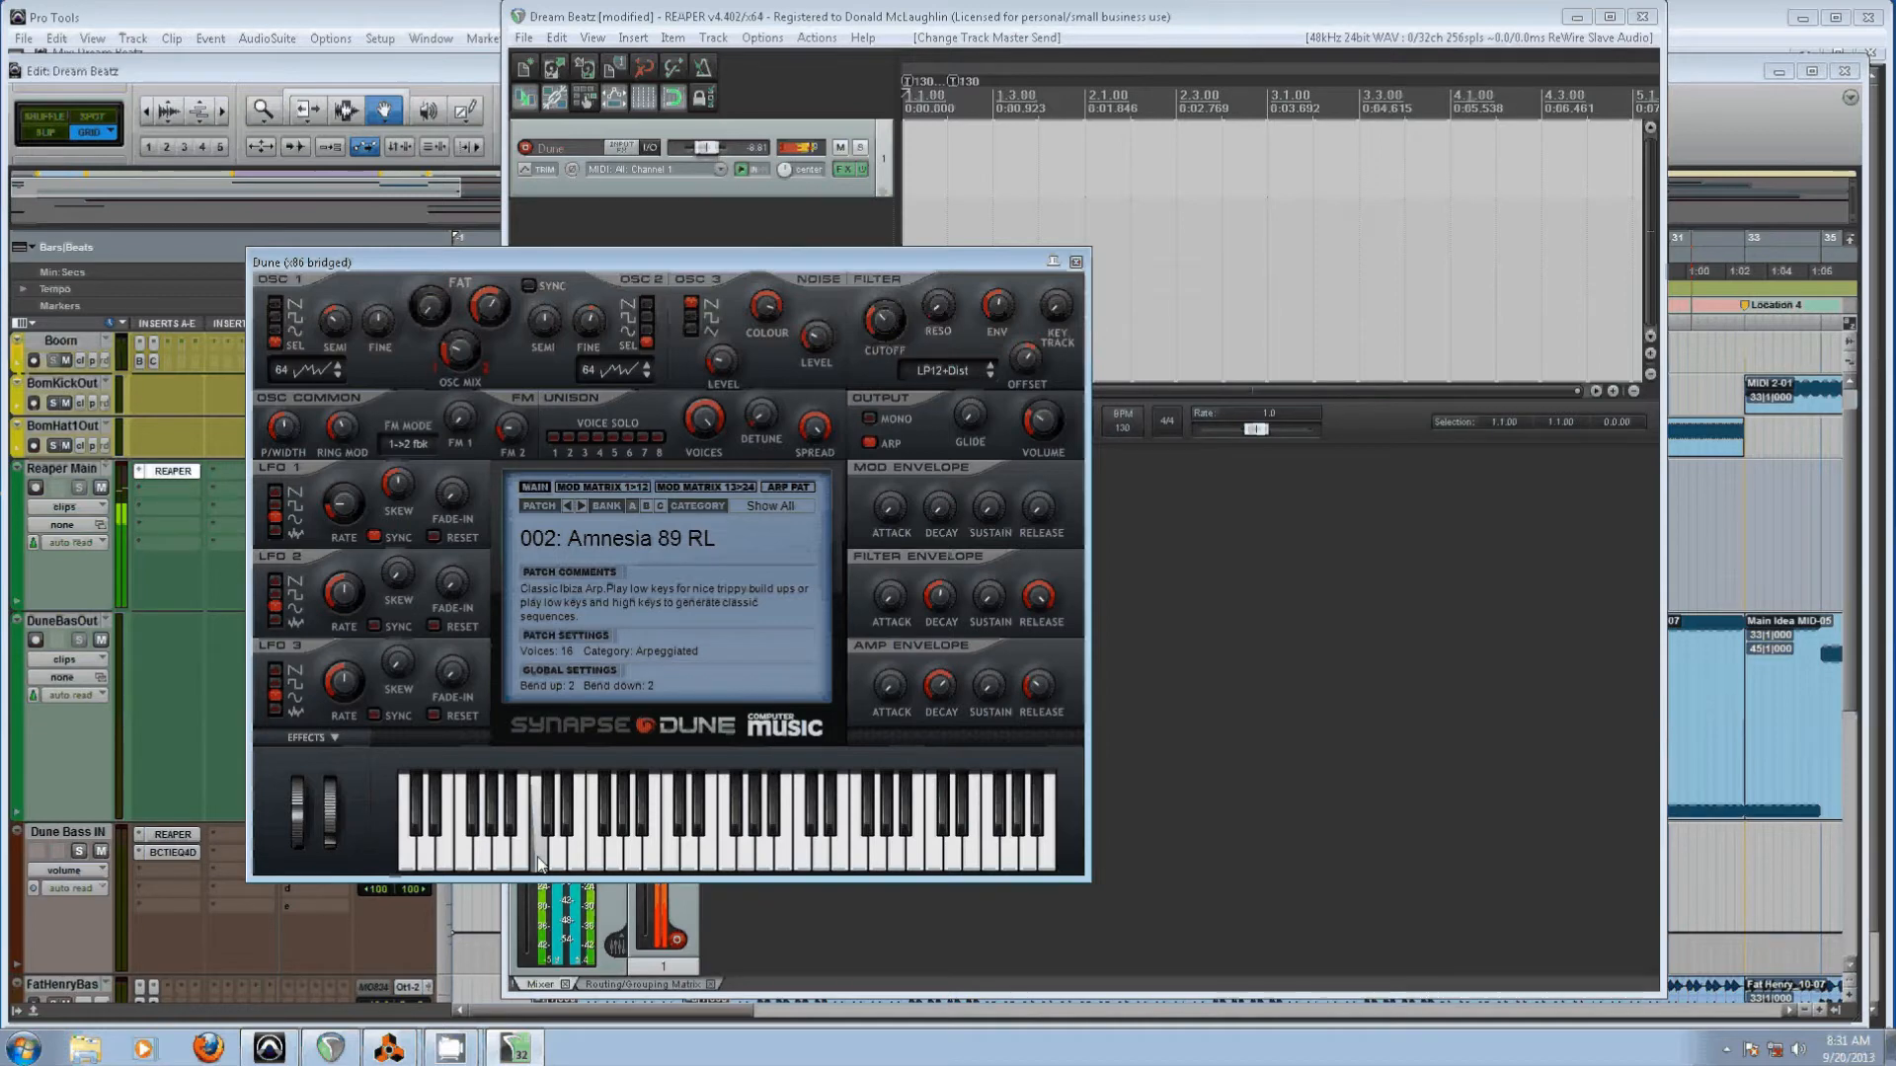
{"action": "left_click", "coordinate": [596, 851]}
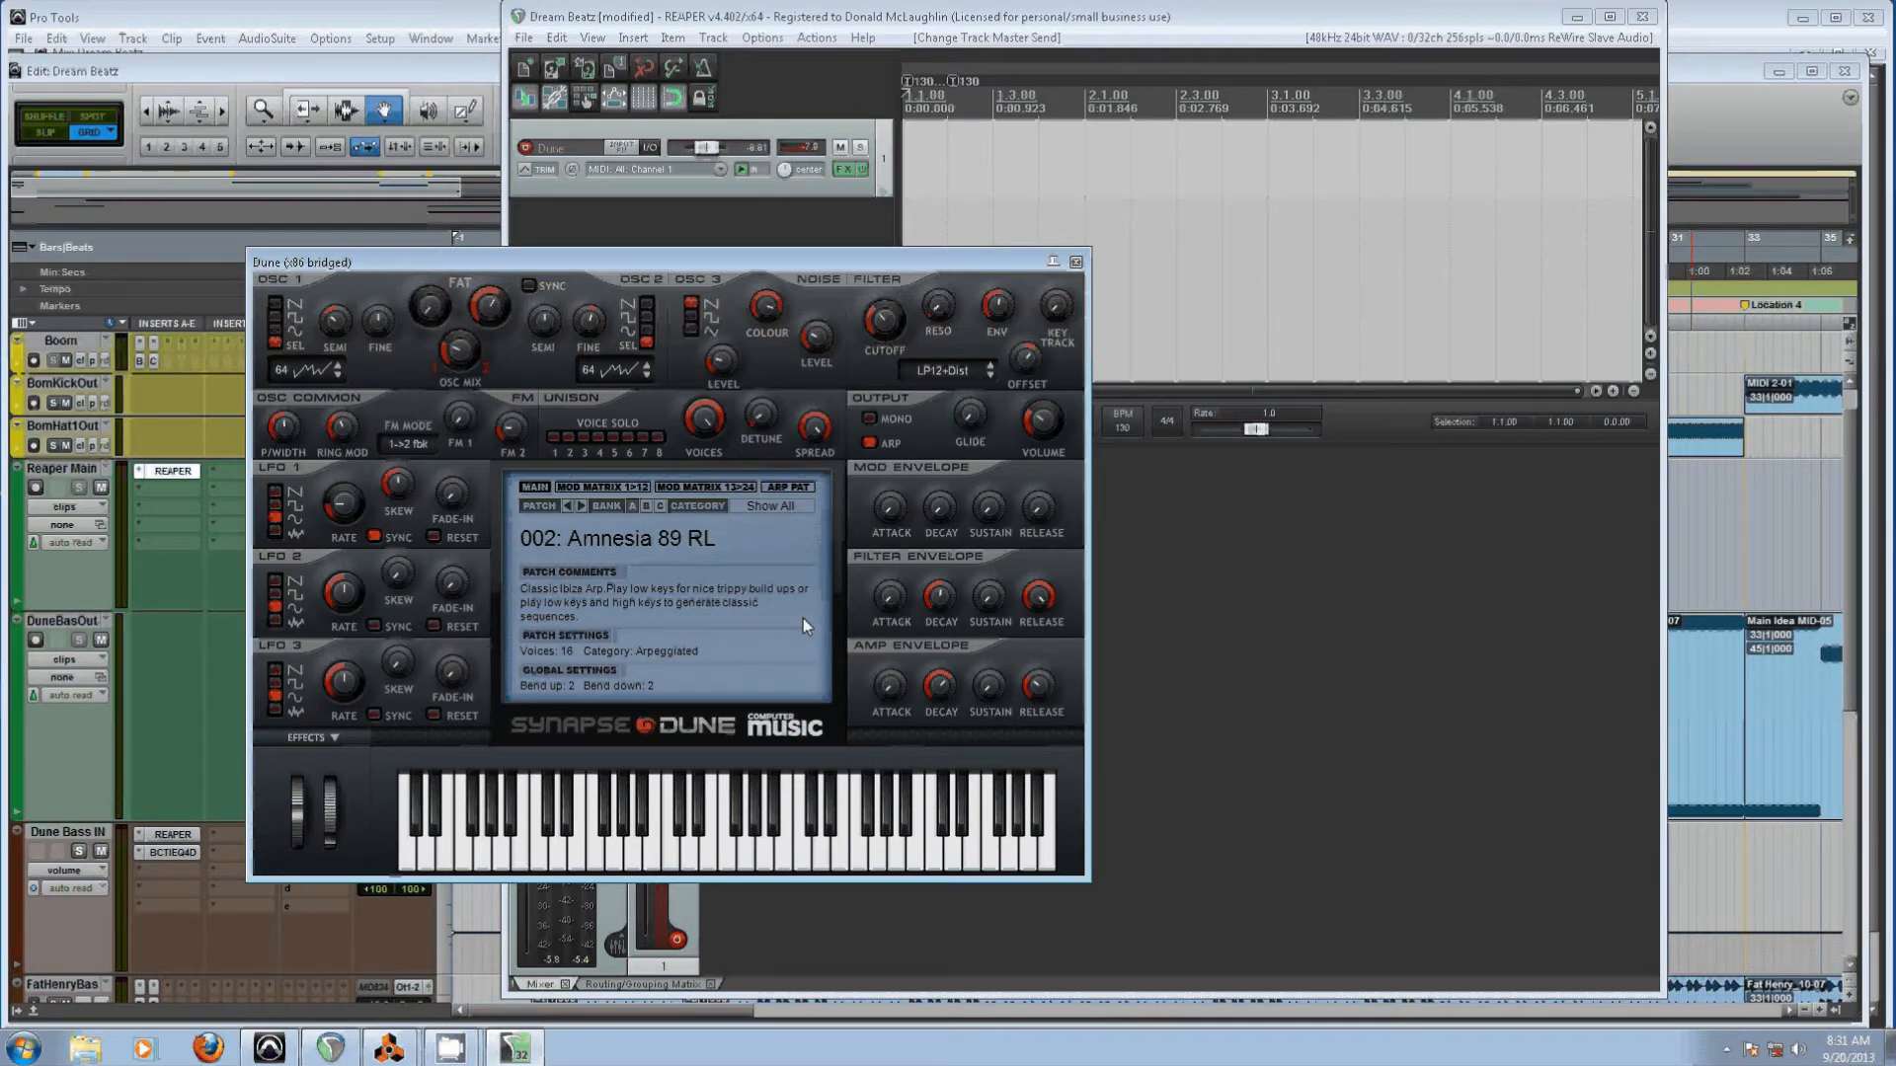
{"action": "left_click", "coordinate": [1198, 544]}
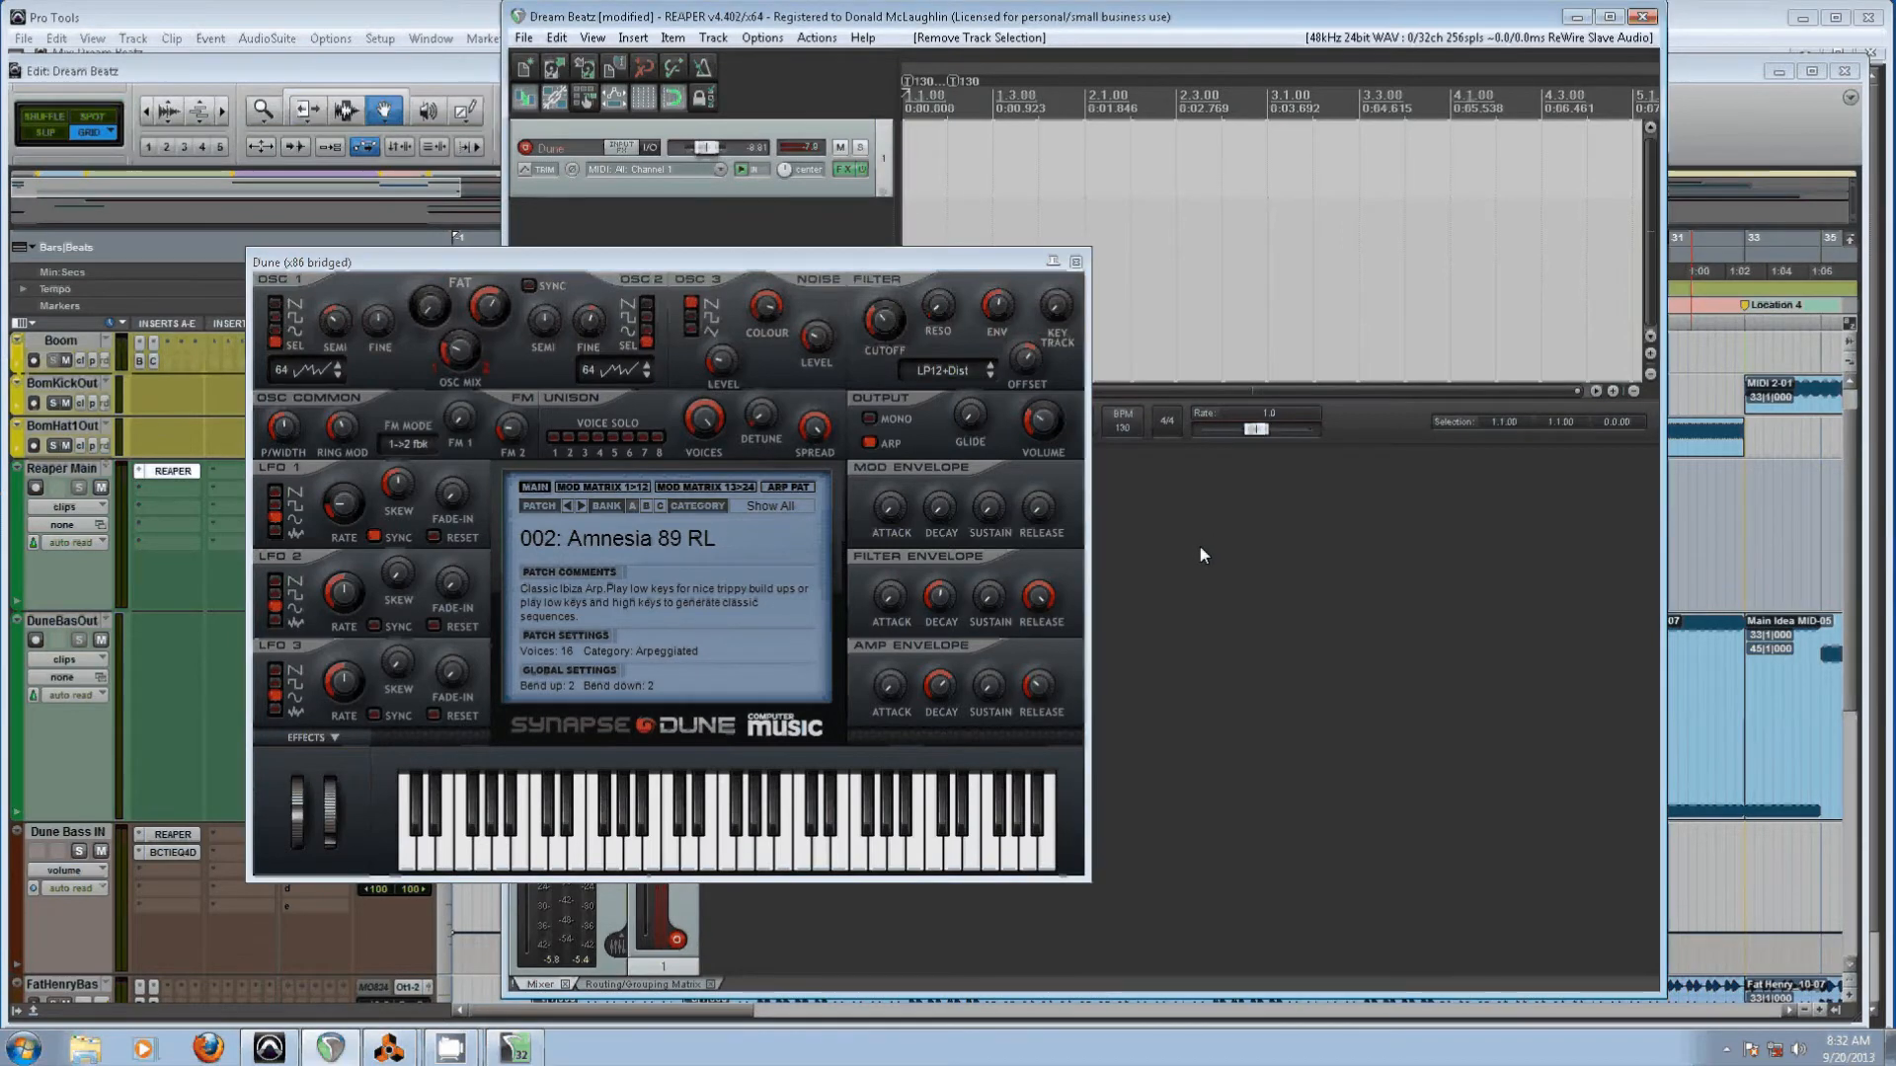
{"action": "left_click", "coordinate": [1075, 262]}
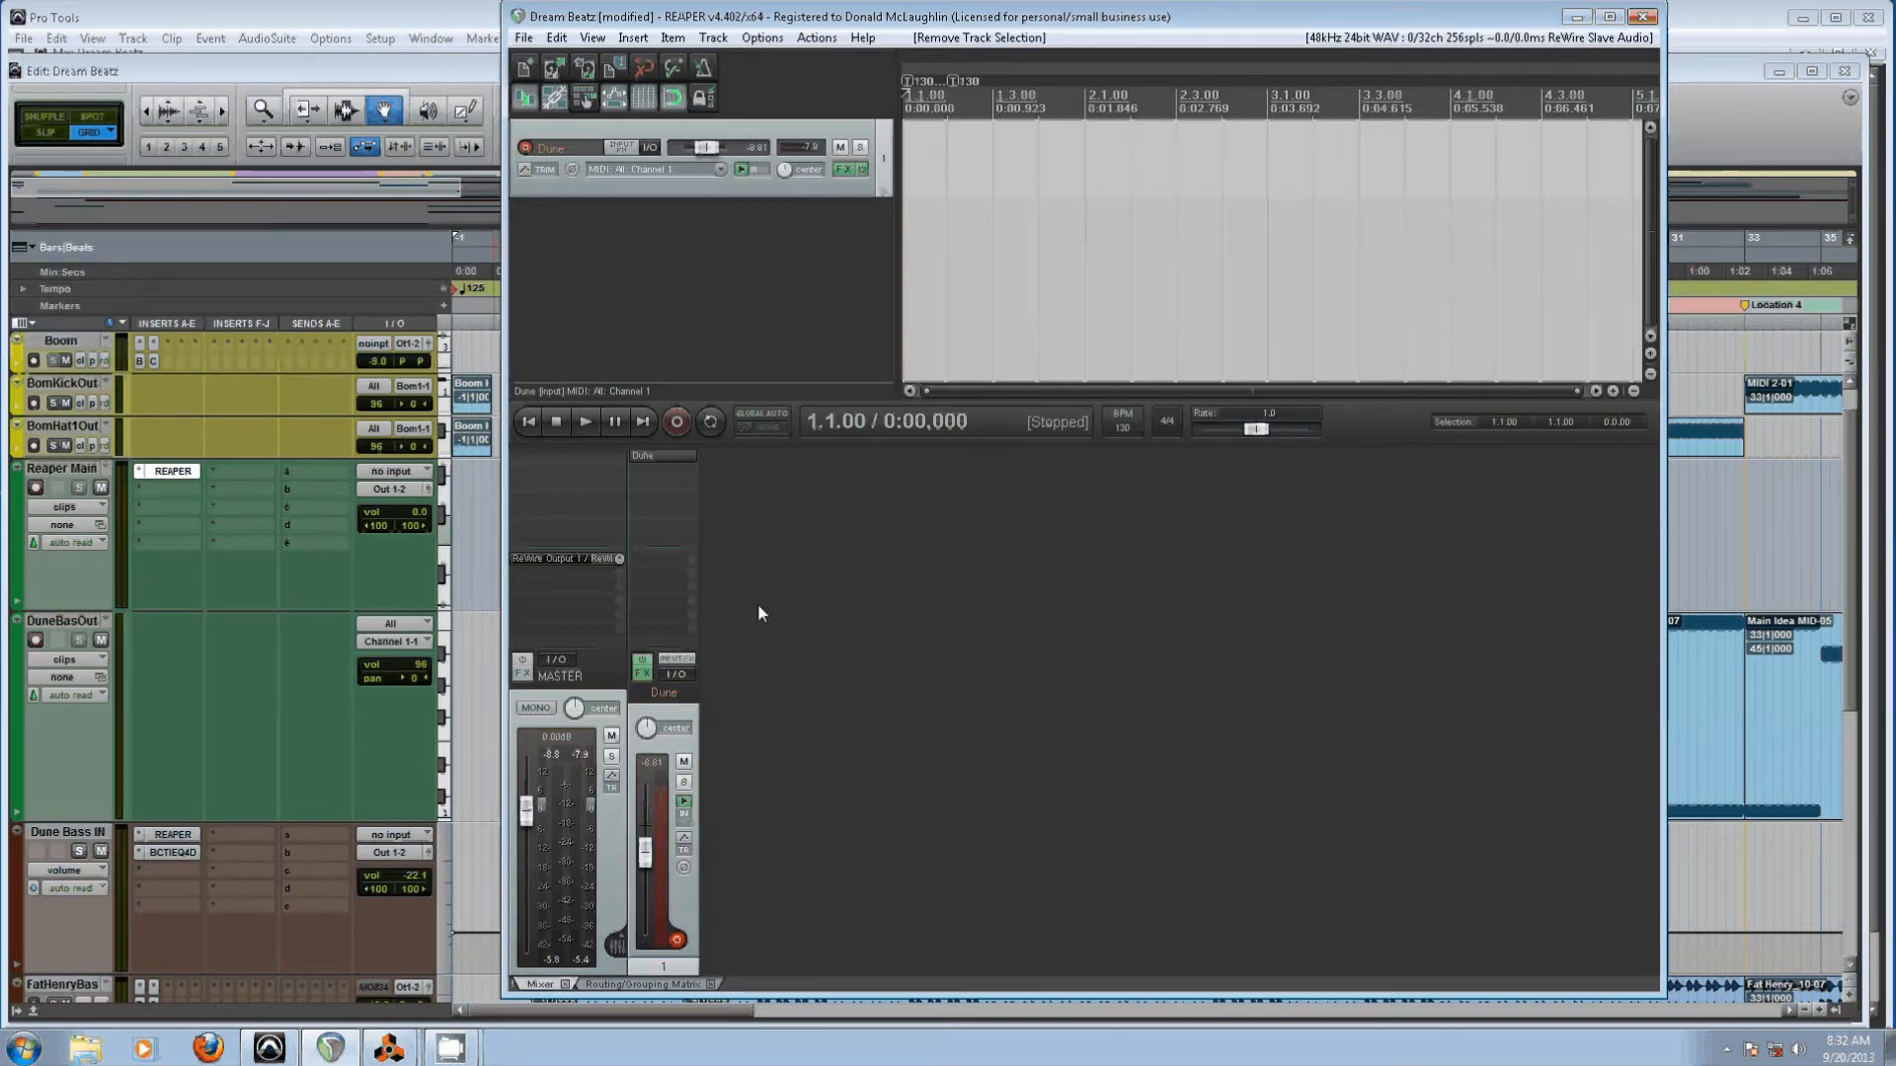
In the routing matrix, replace Dune's master send and the master's hardware output with a direct Dune send to stereo ReWire Output 1
{"action": "left_click", "coordinate": [625, 984]}
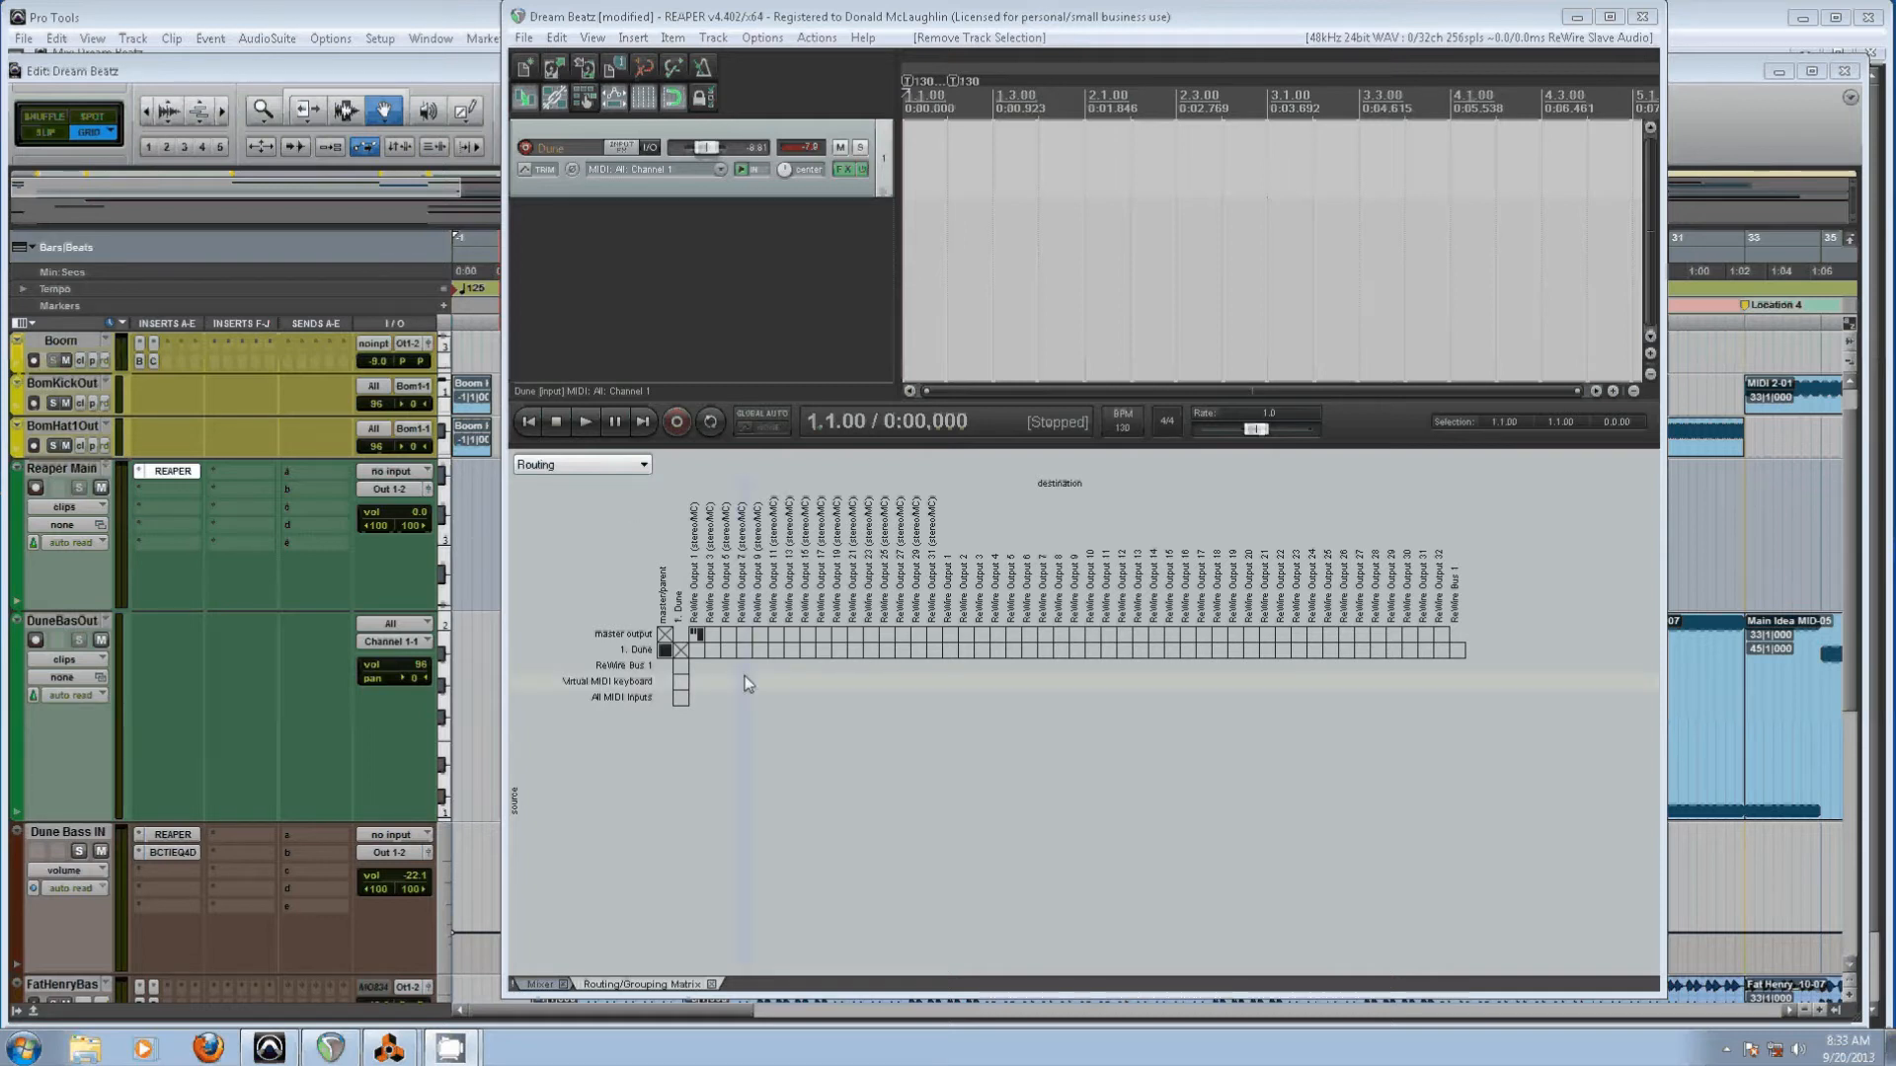
{"action": "left_click", "coordinate": [666, 650]}
{"action": "left_click", "coordinate": [695, 635]}
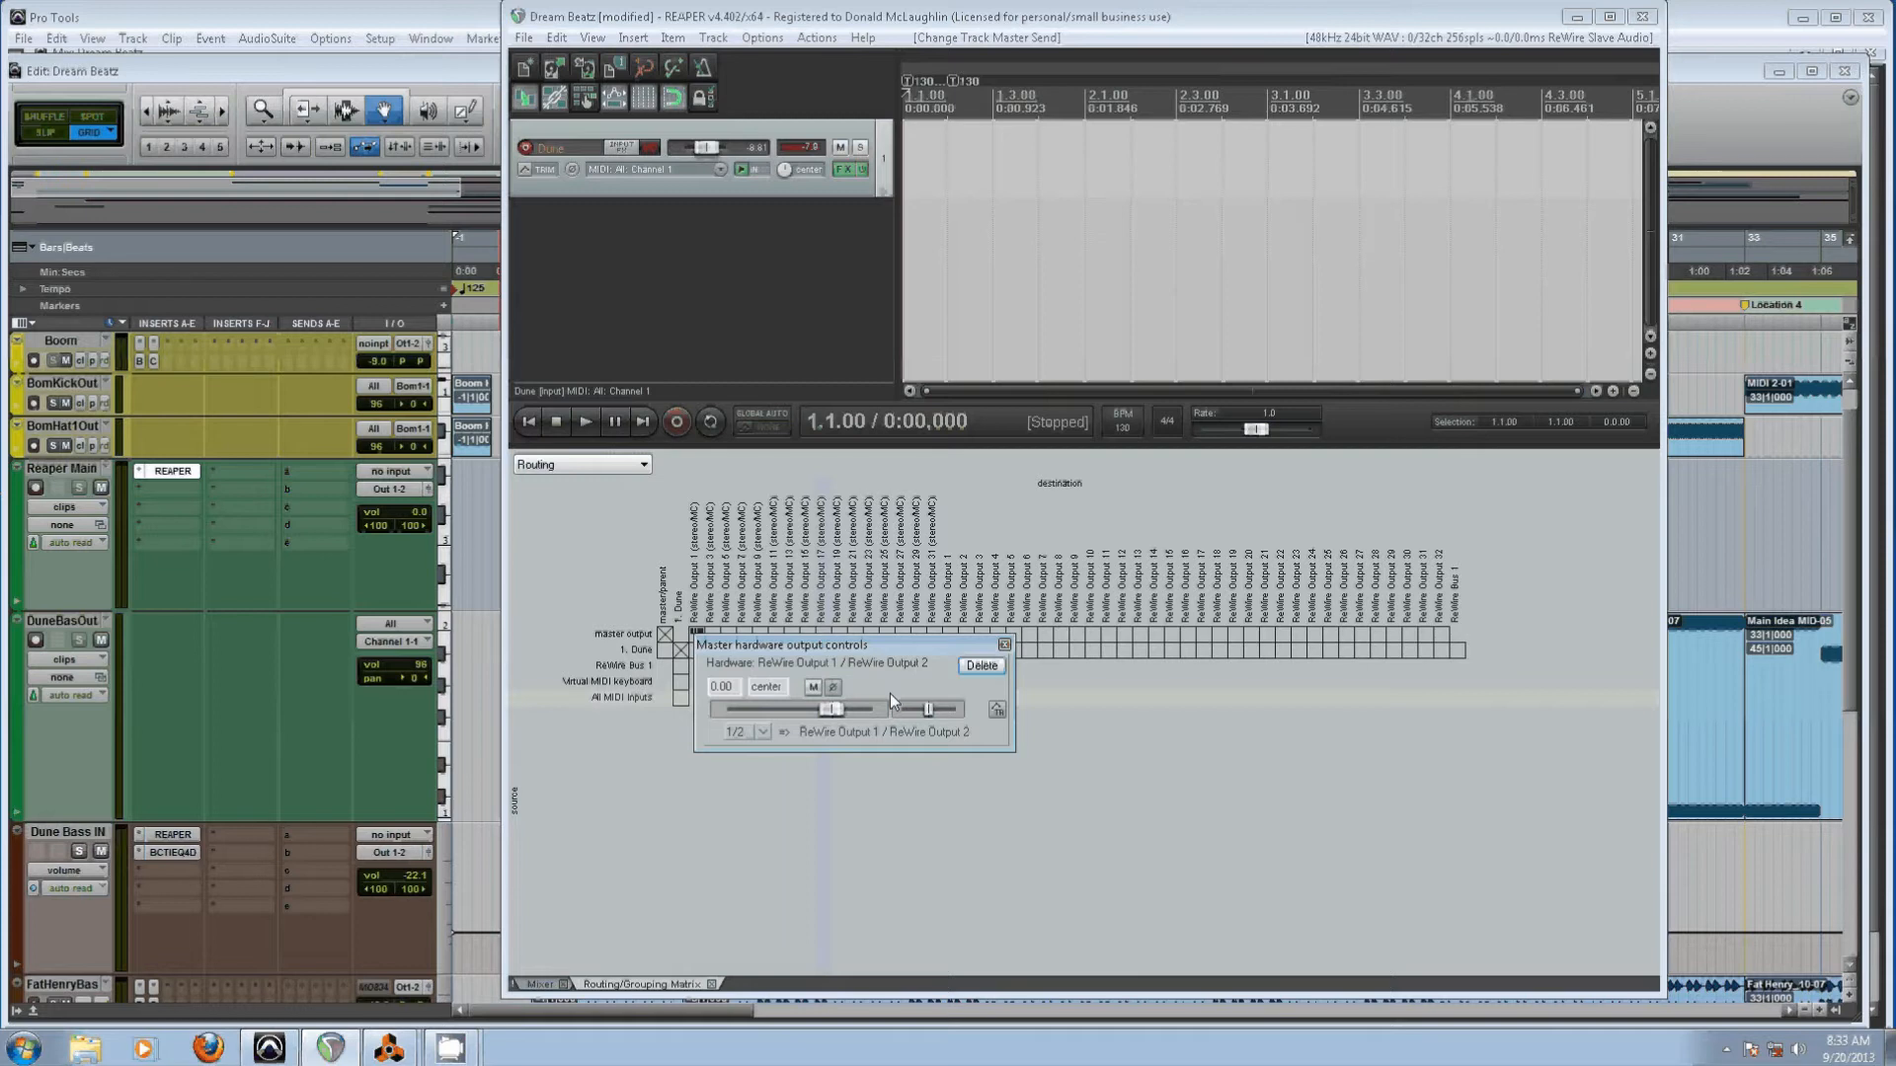
{"action": "left_click", "coordinate": [982, 665]}
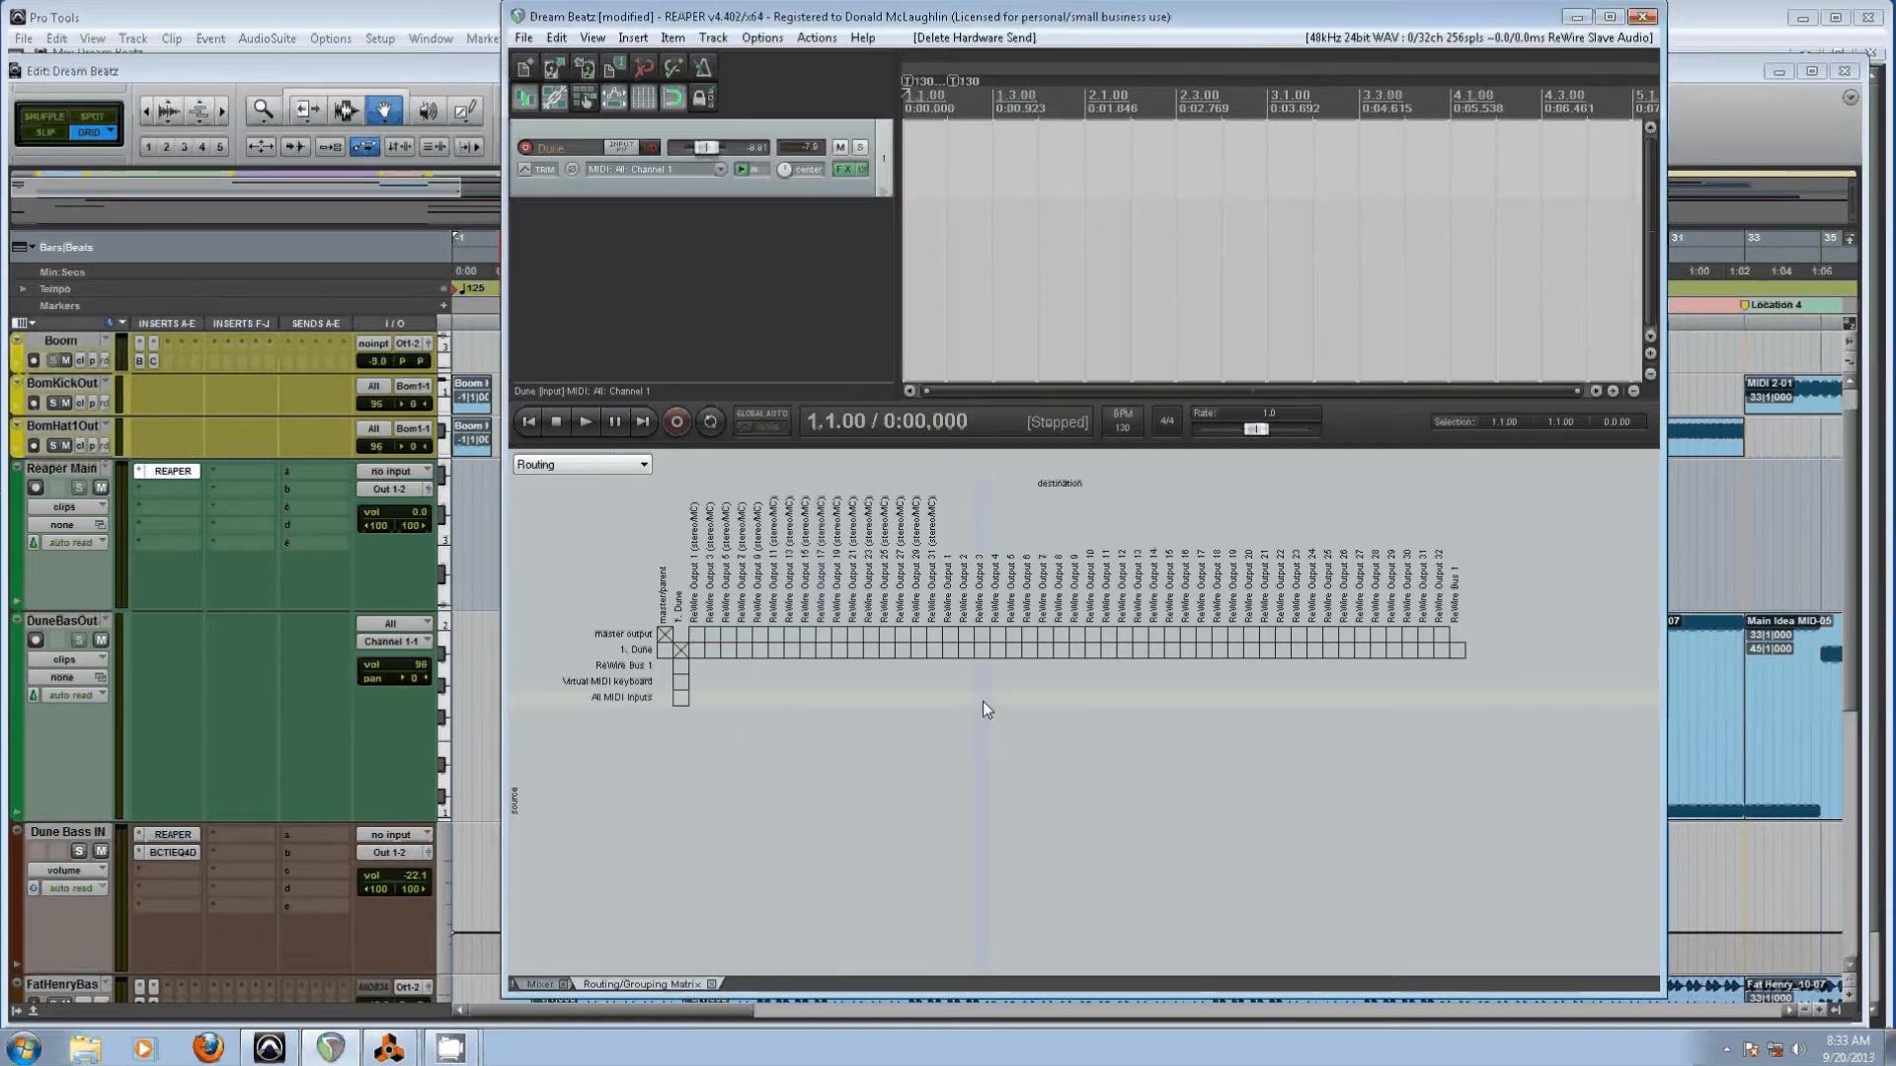
{"action": "left_click", "coordinate": [699, 650]}
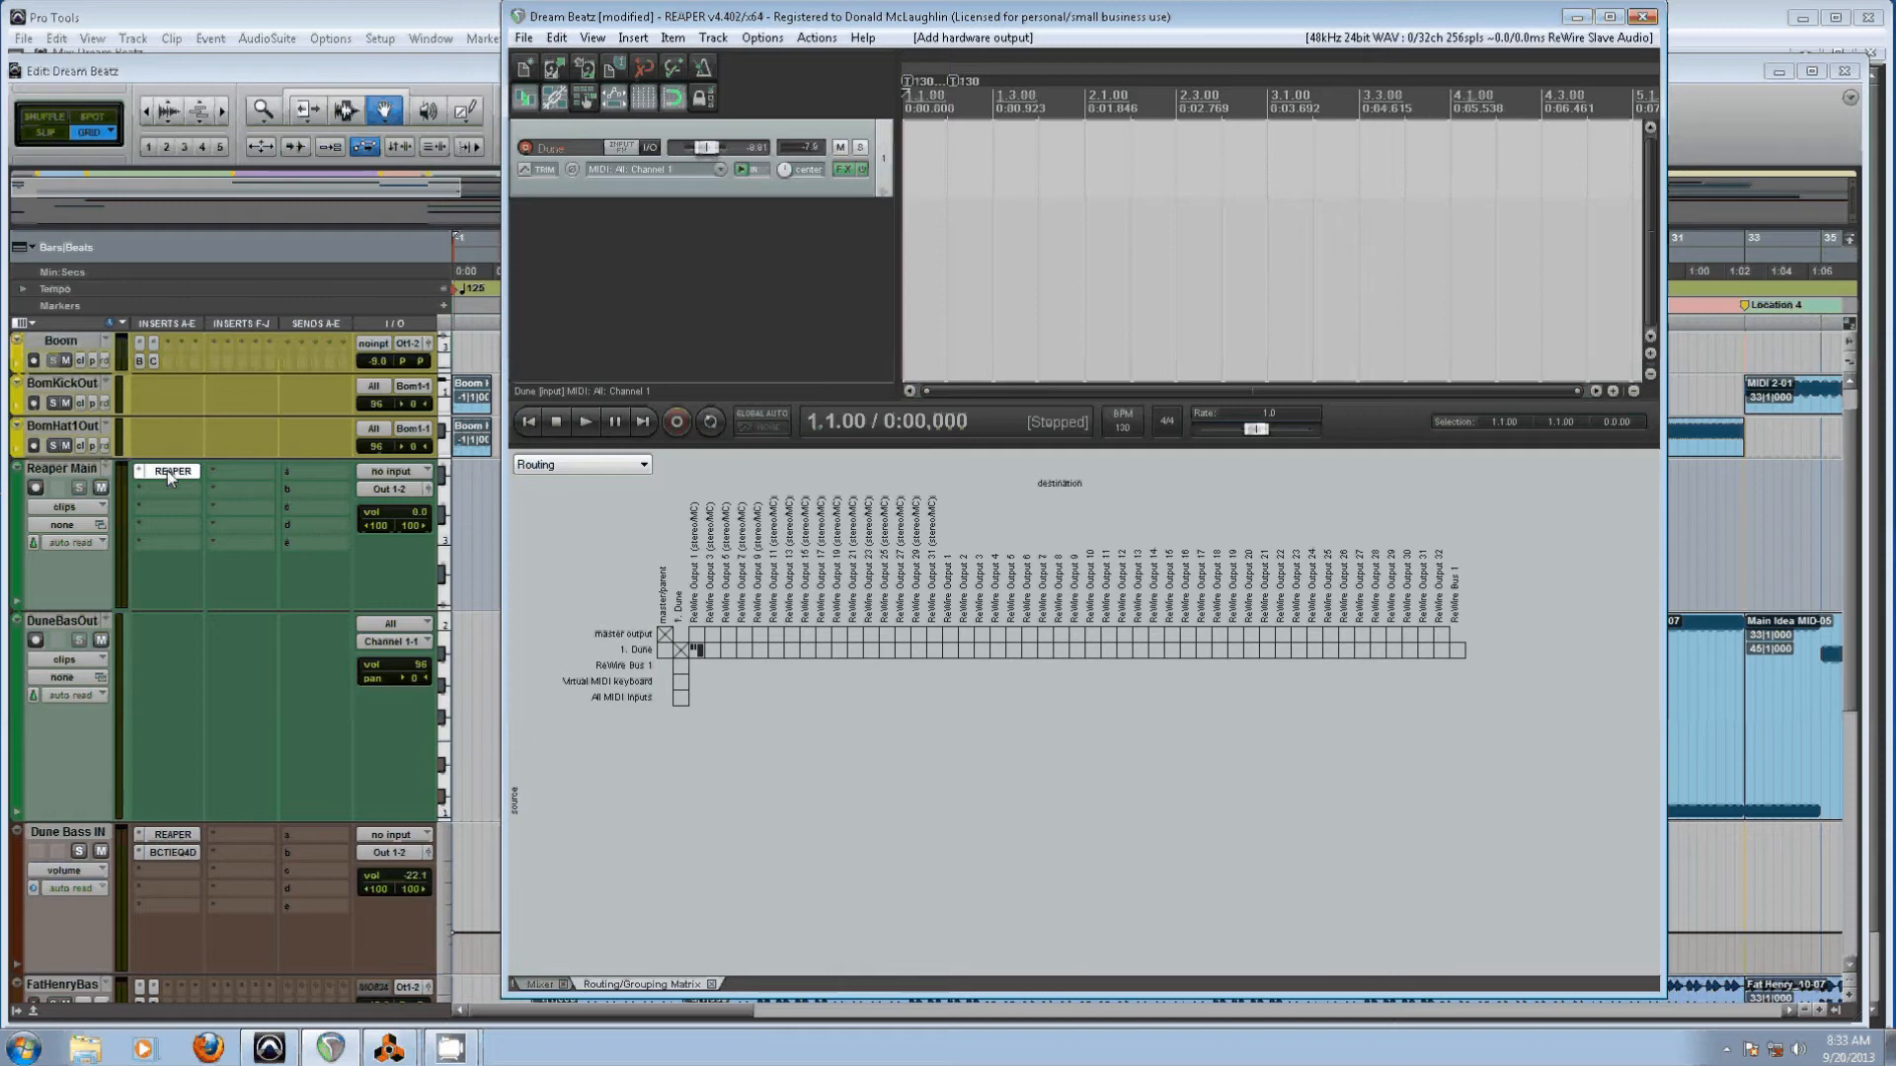
Switch to Pro Tools and record-enable the DuneBasOut MIDI track
{"action": "left_click", "coordinate": [38, 639]}
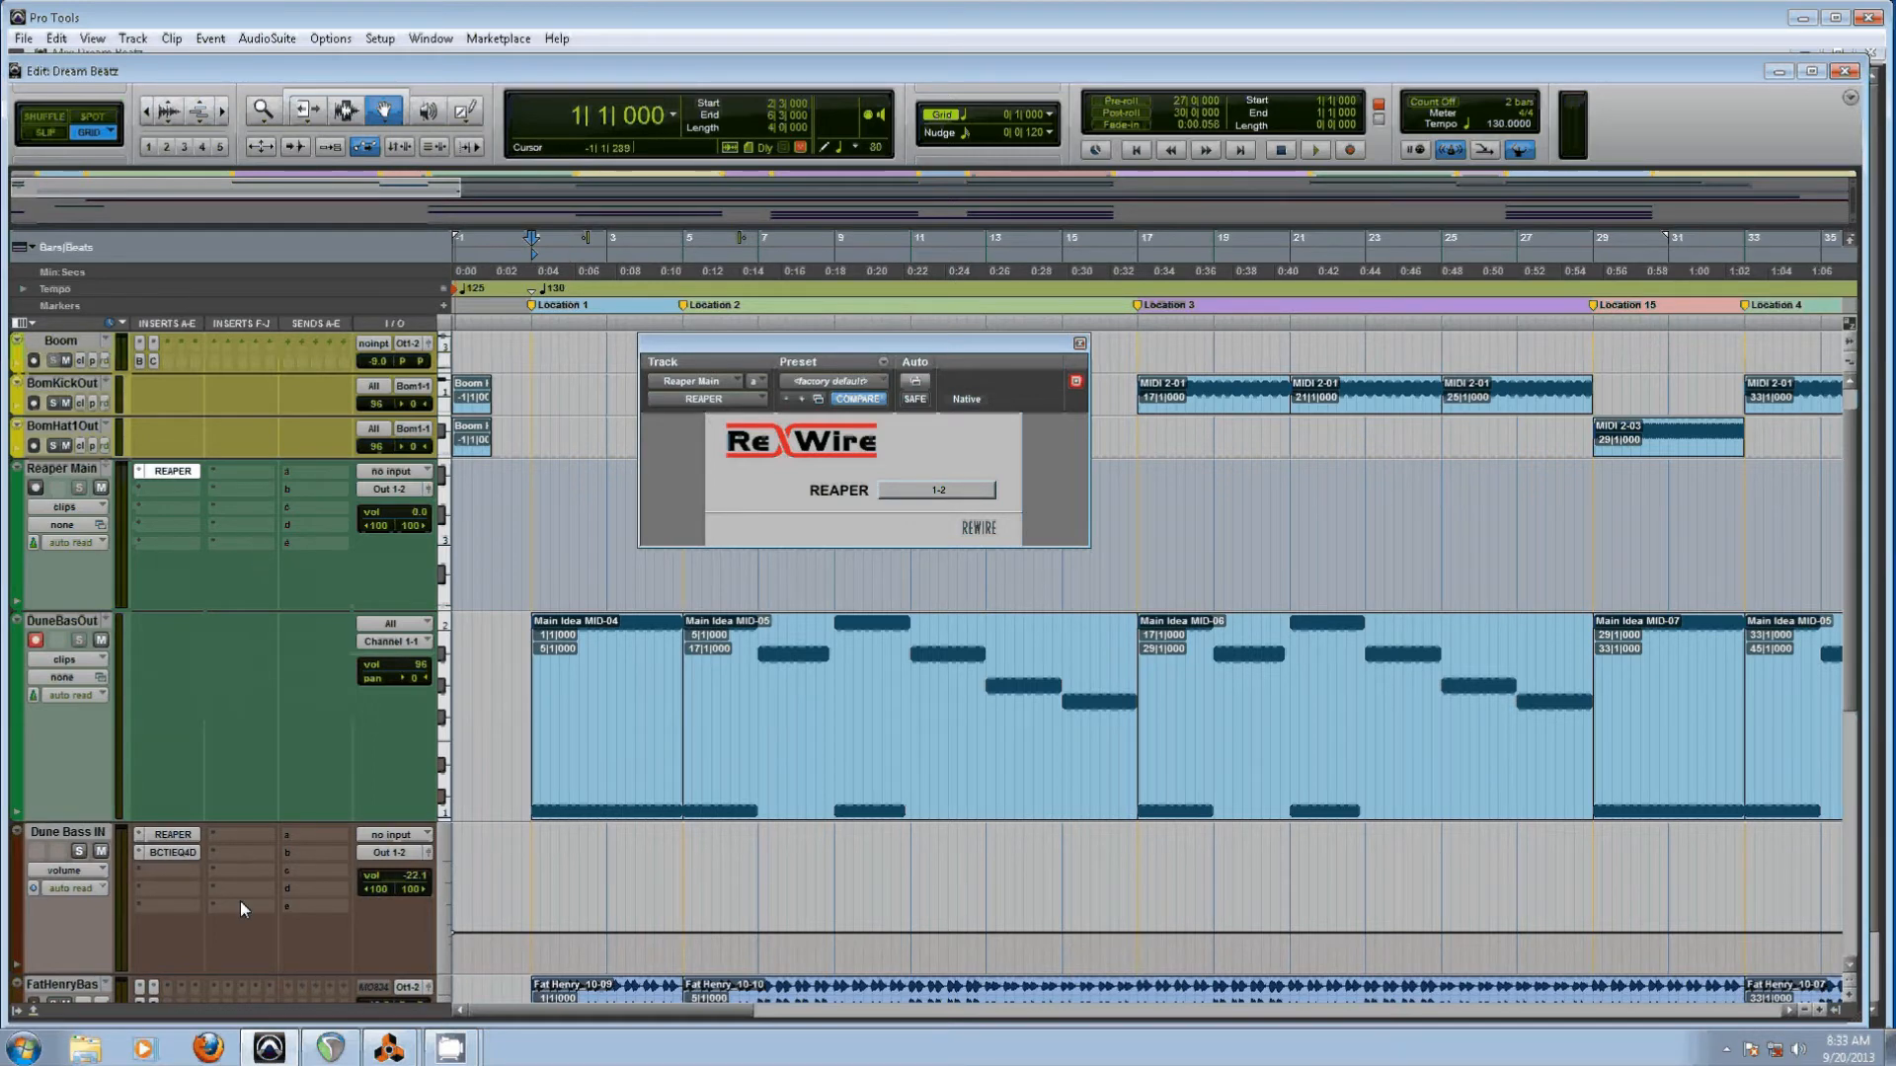
Look at REAPER's mixer, and back in Pro Tools close the ReWire plug-in window of the Reaper Main track
{"action": "left_click", "coordinate": [331, 1048]}
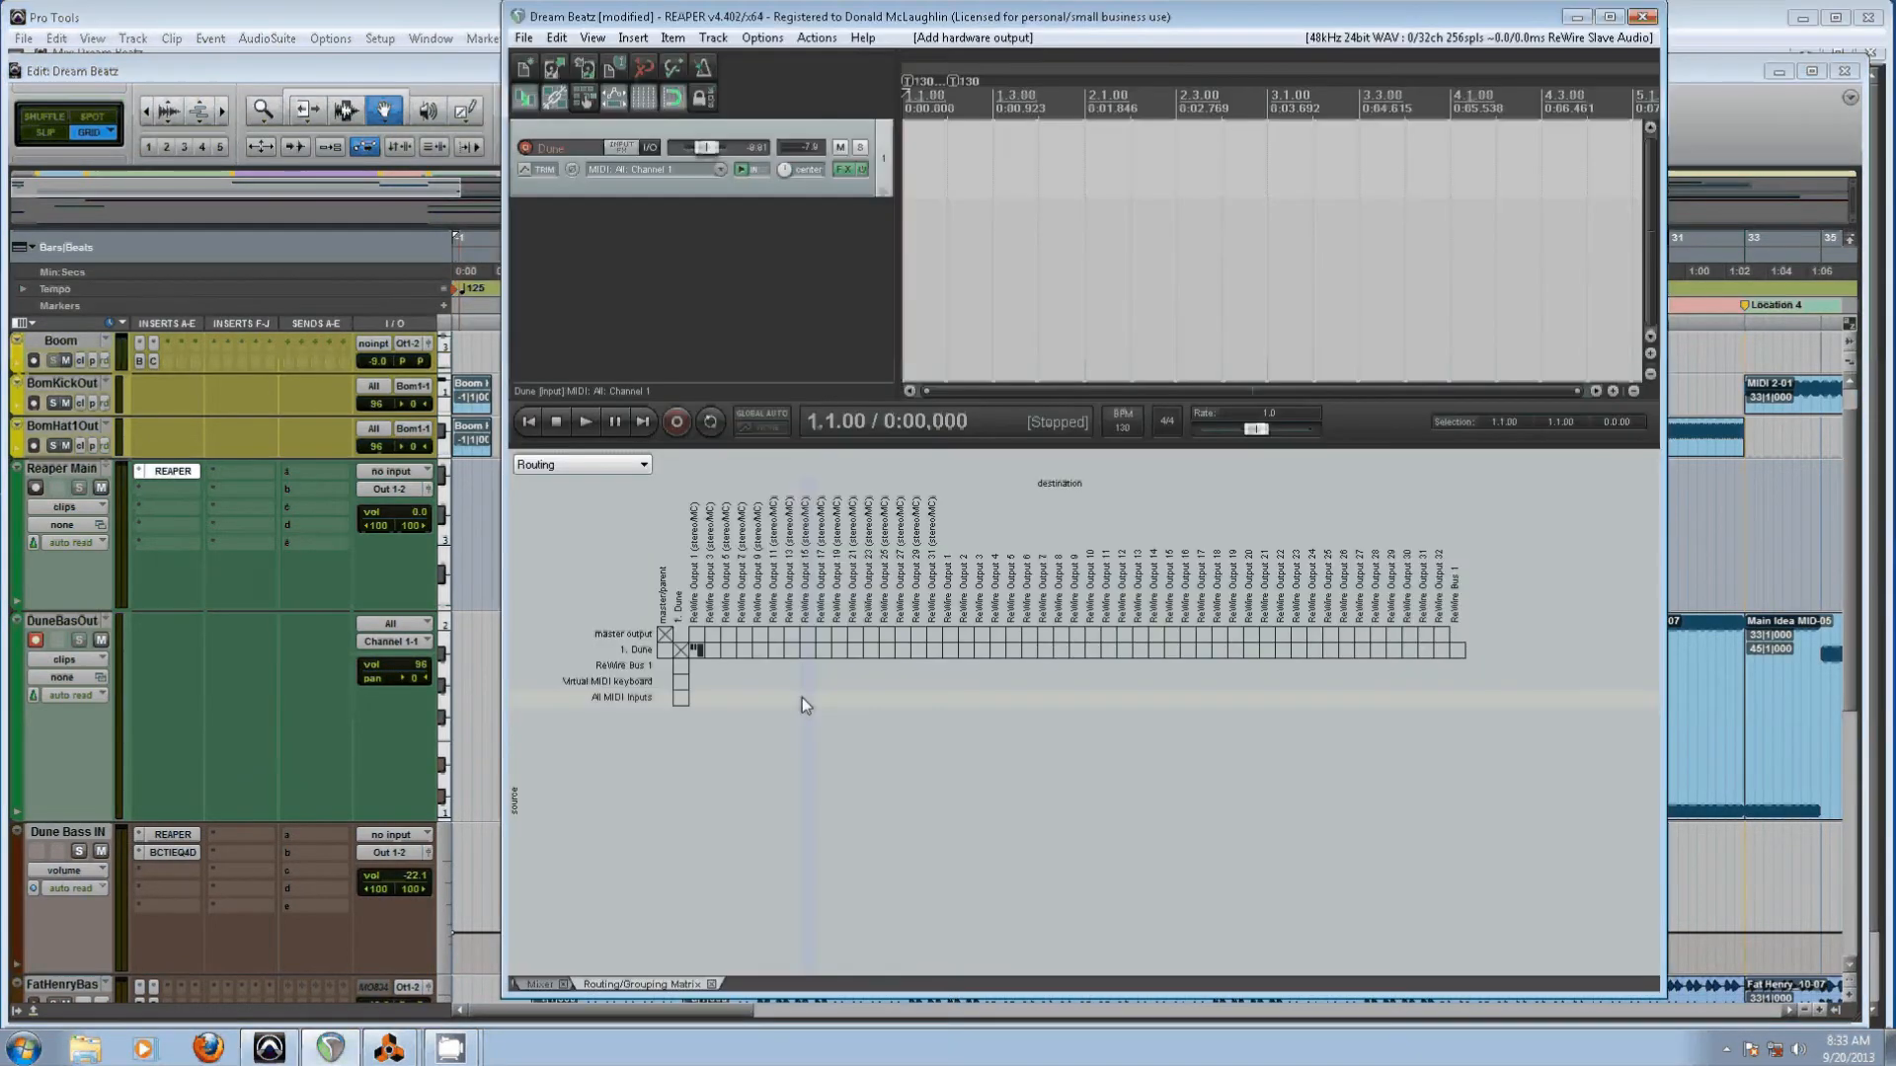
{"action": "left_click", "coordinate": [542, 991]}
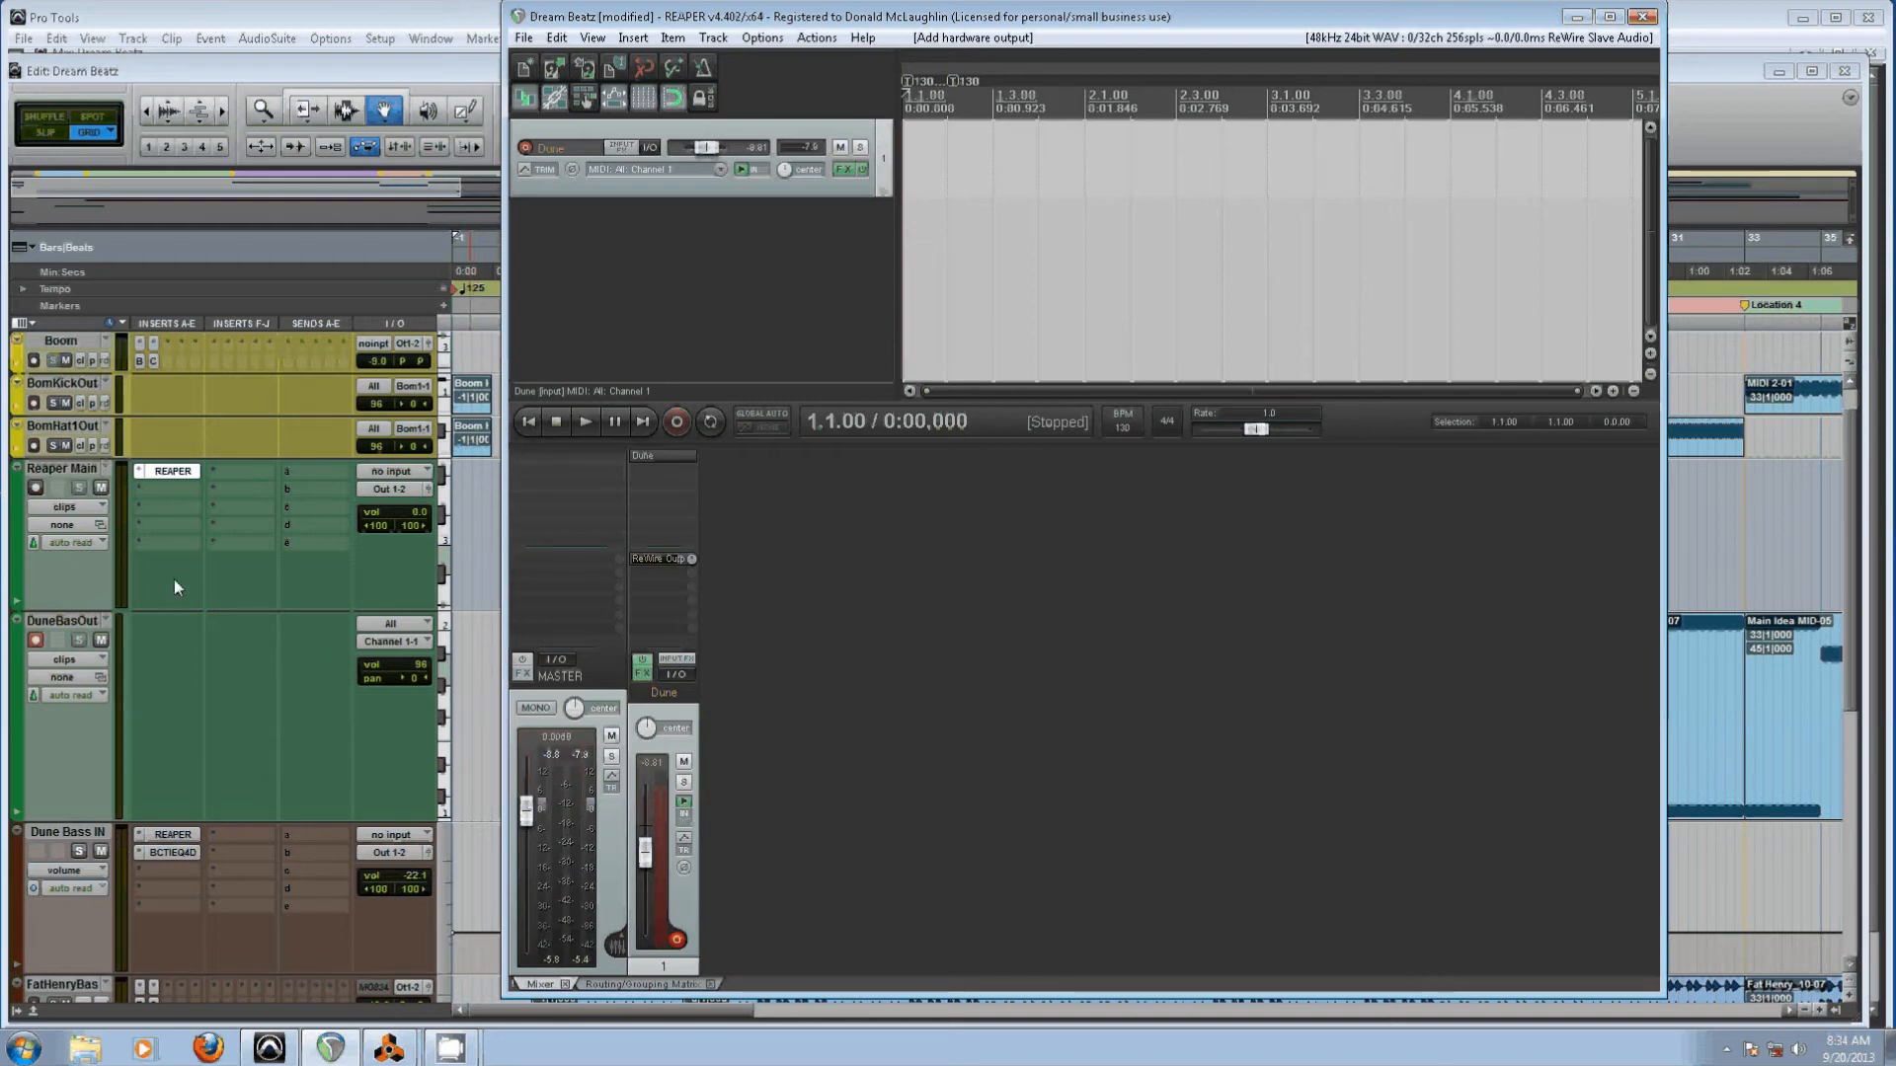
{"action": "left_click", "coordinate": [472, 531]}
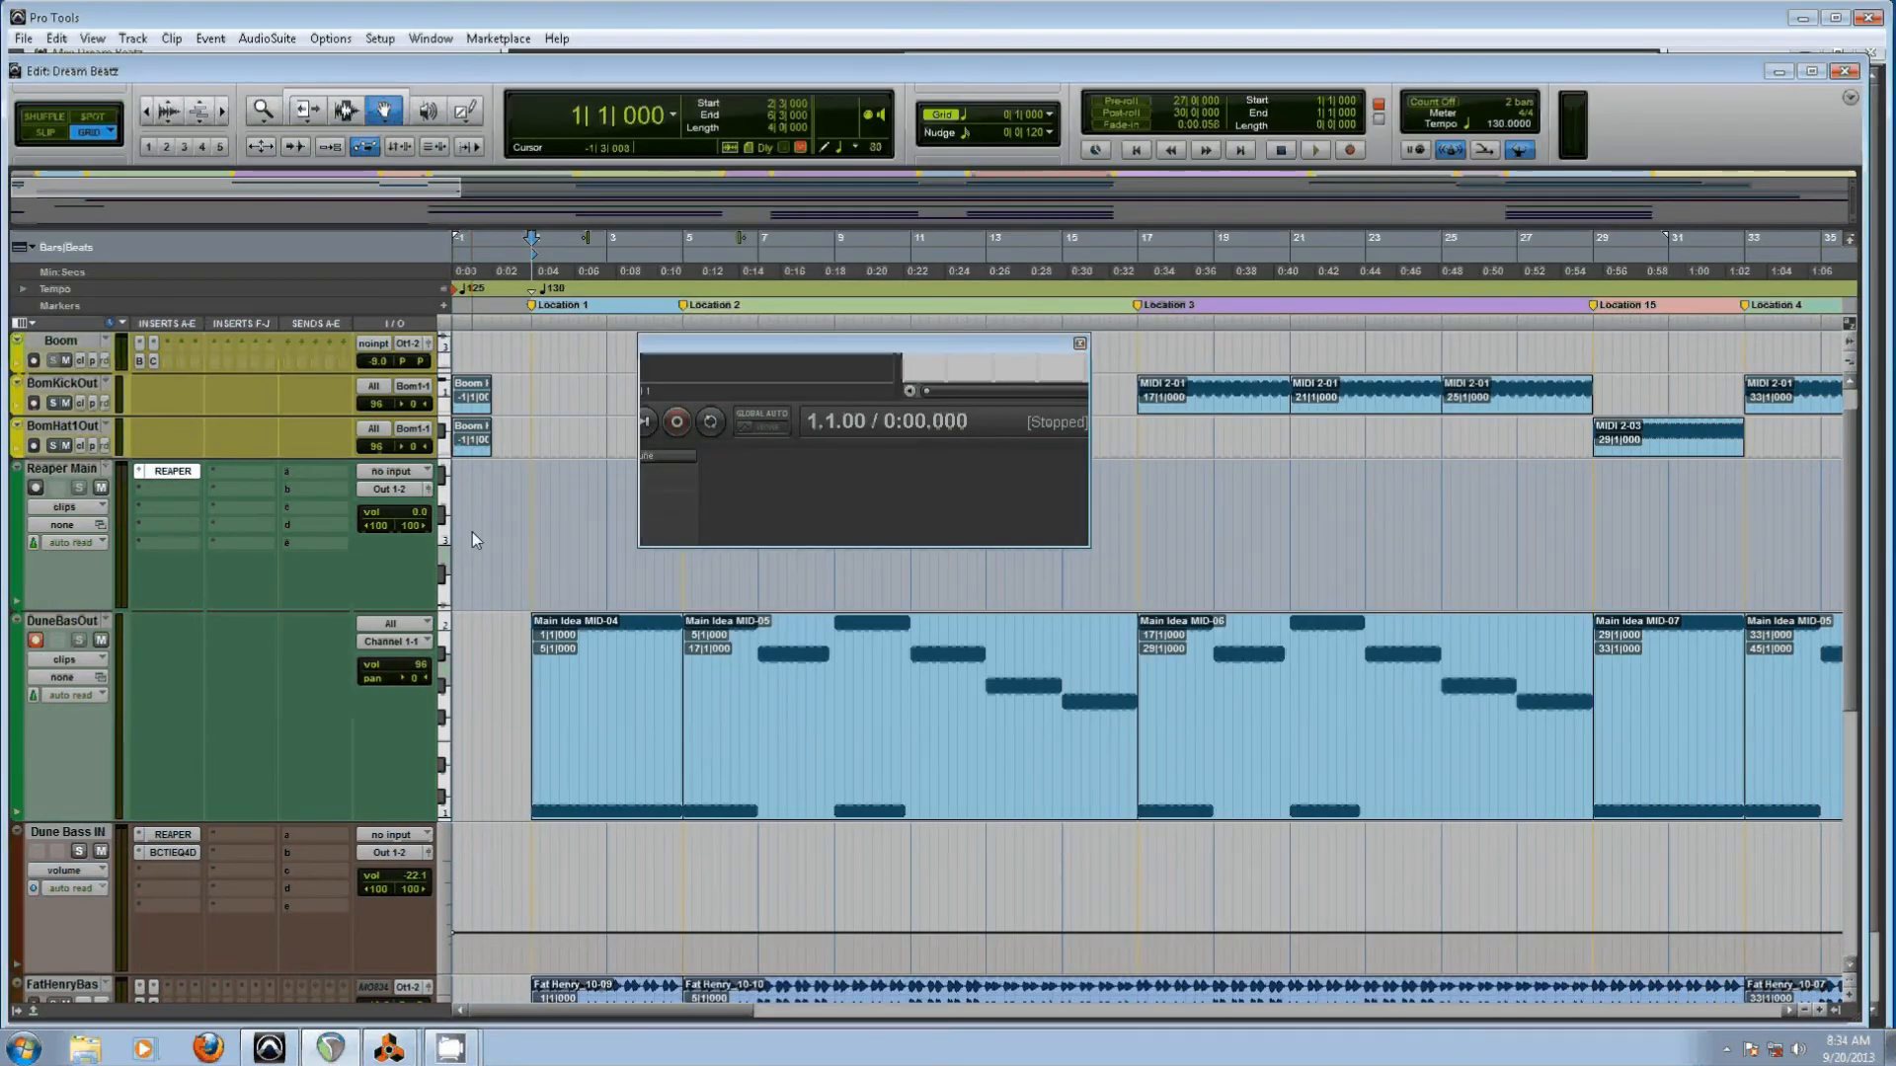
{"action": "left_click", "coordinate": [1079, 346]}
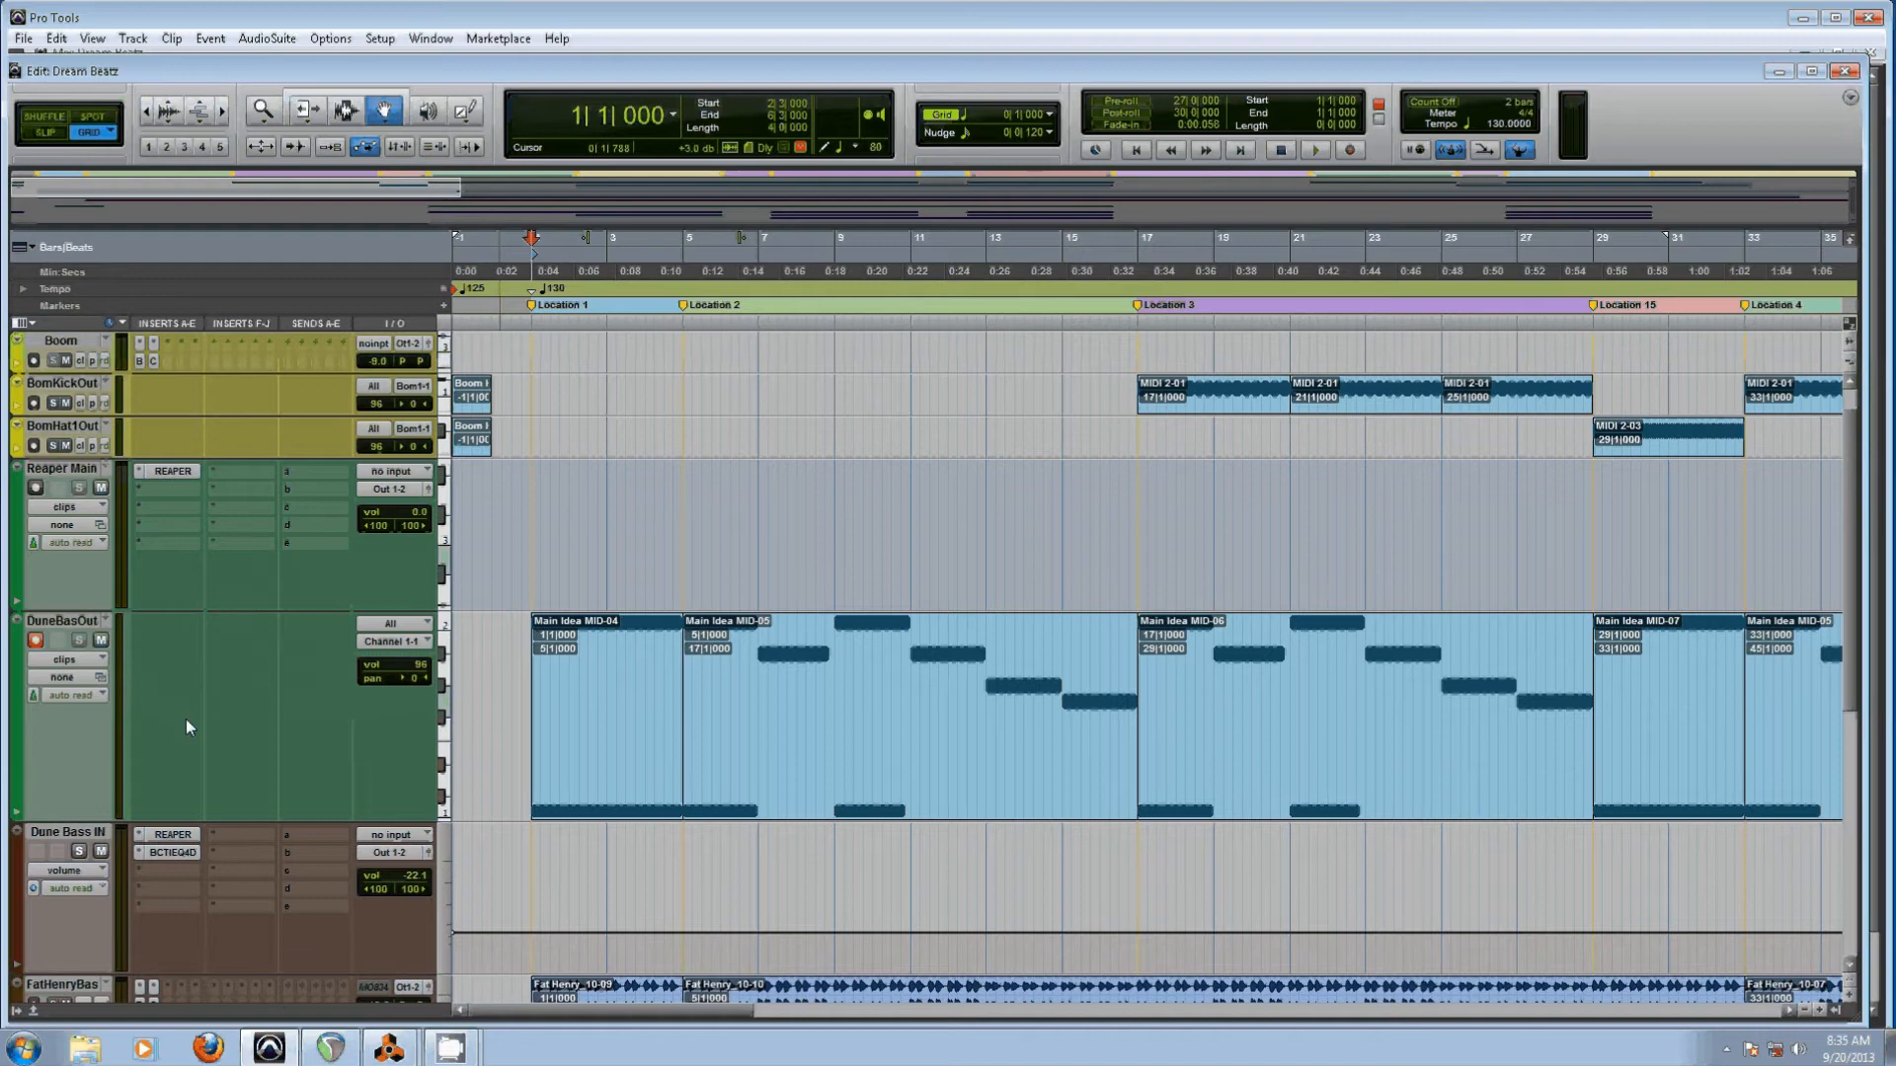
Compare DuneBasOut's MIDI output channel in Pro Tools with the Dune track's MIDI input channel in REAPER
{"action": "left_click", "coordinate": [388, 644]}
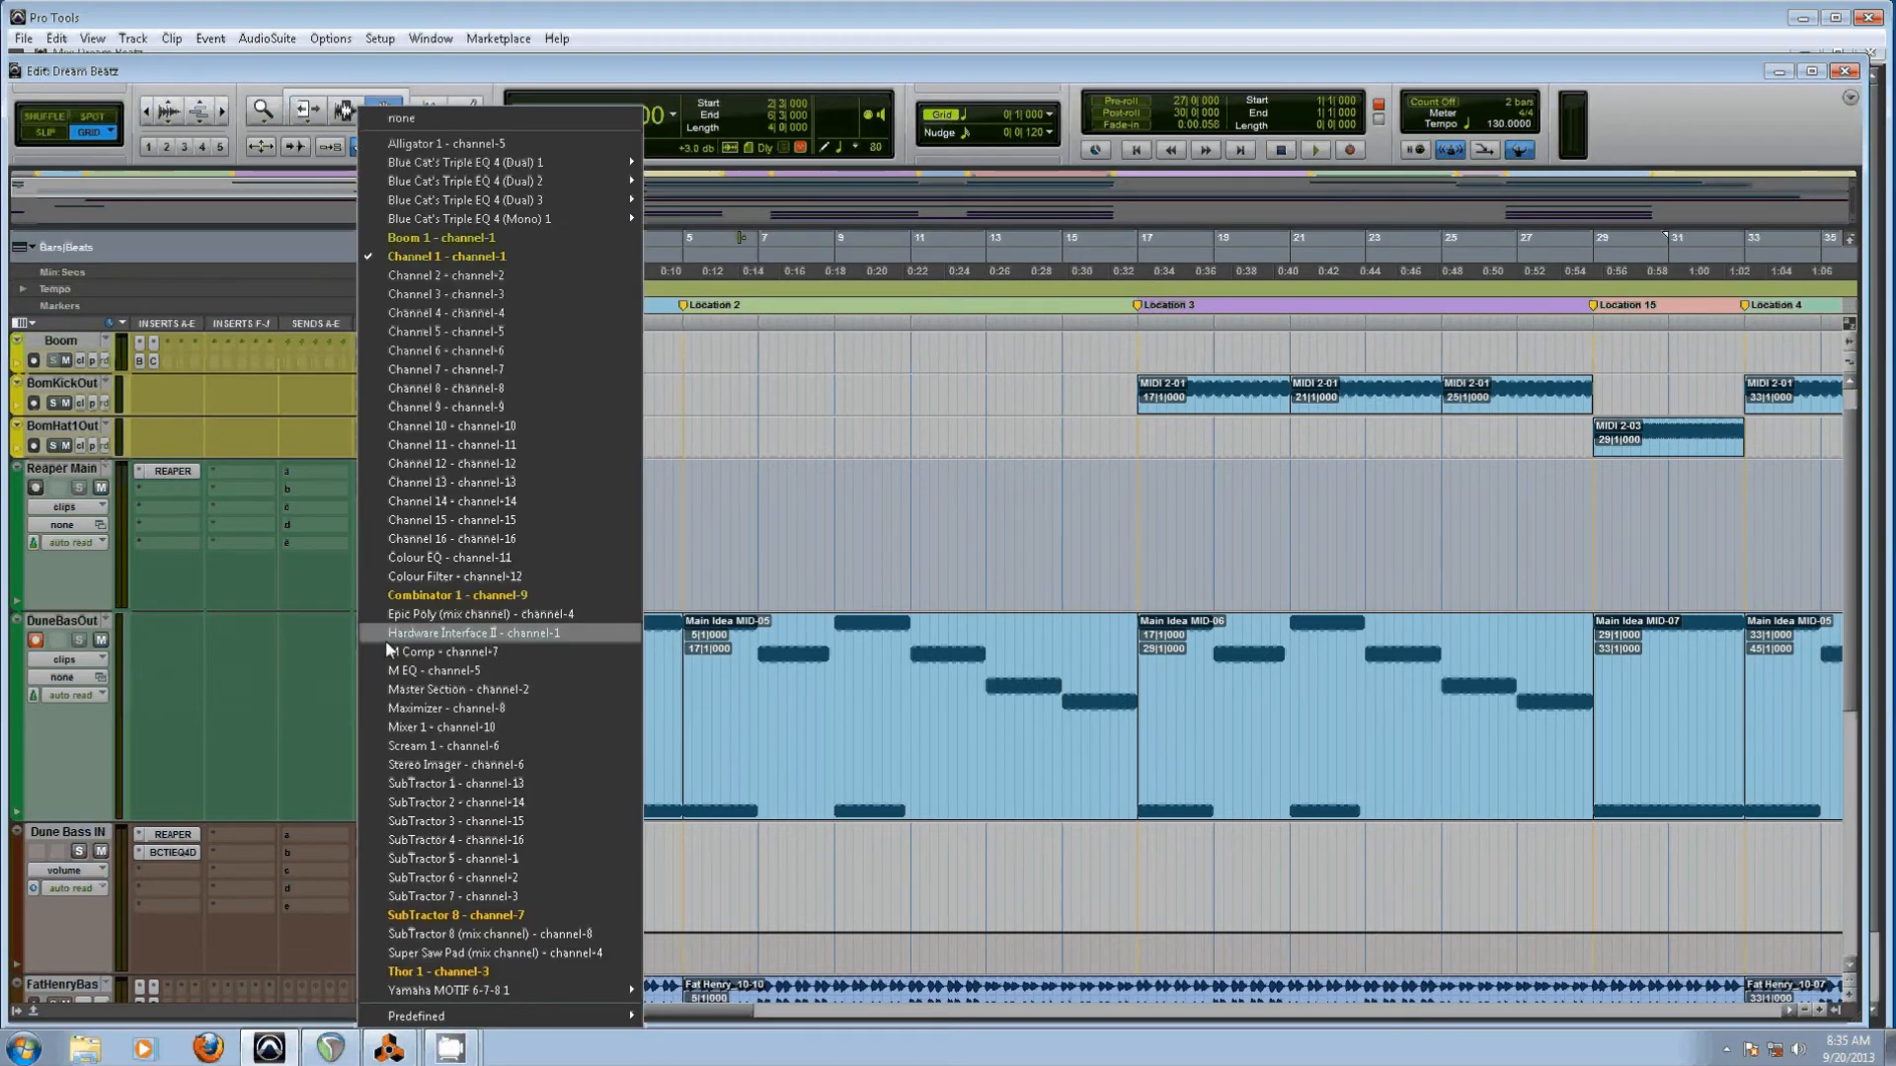
{"action": "left_click", "coordinate": [419, 256]}
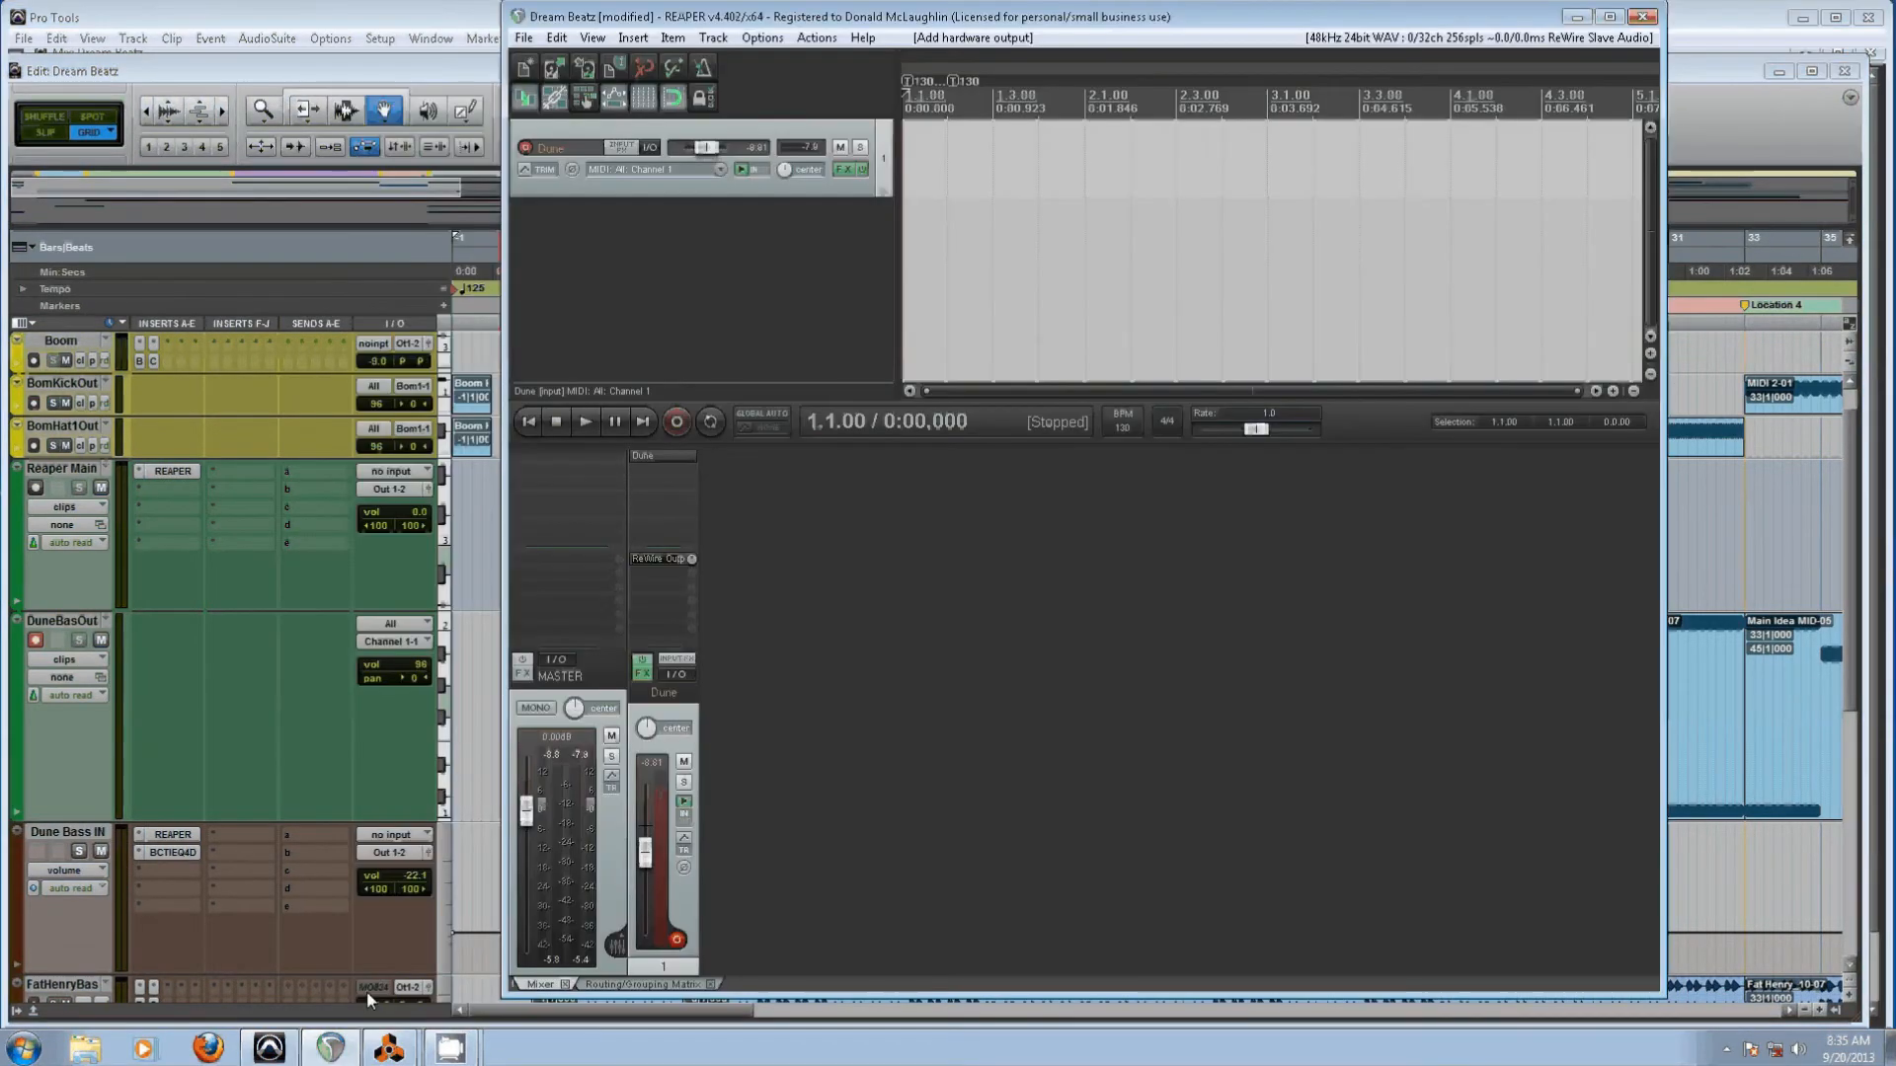
{"action": "left_click", "coordinate": [720, 170]}
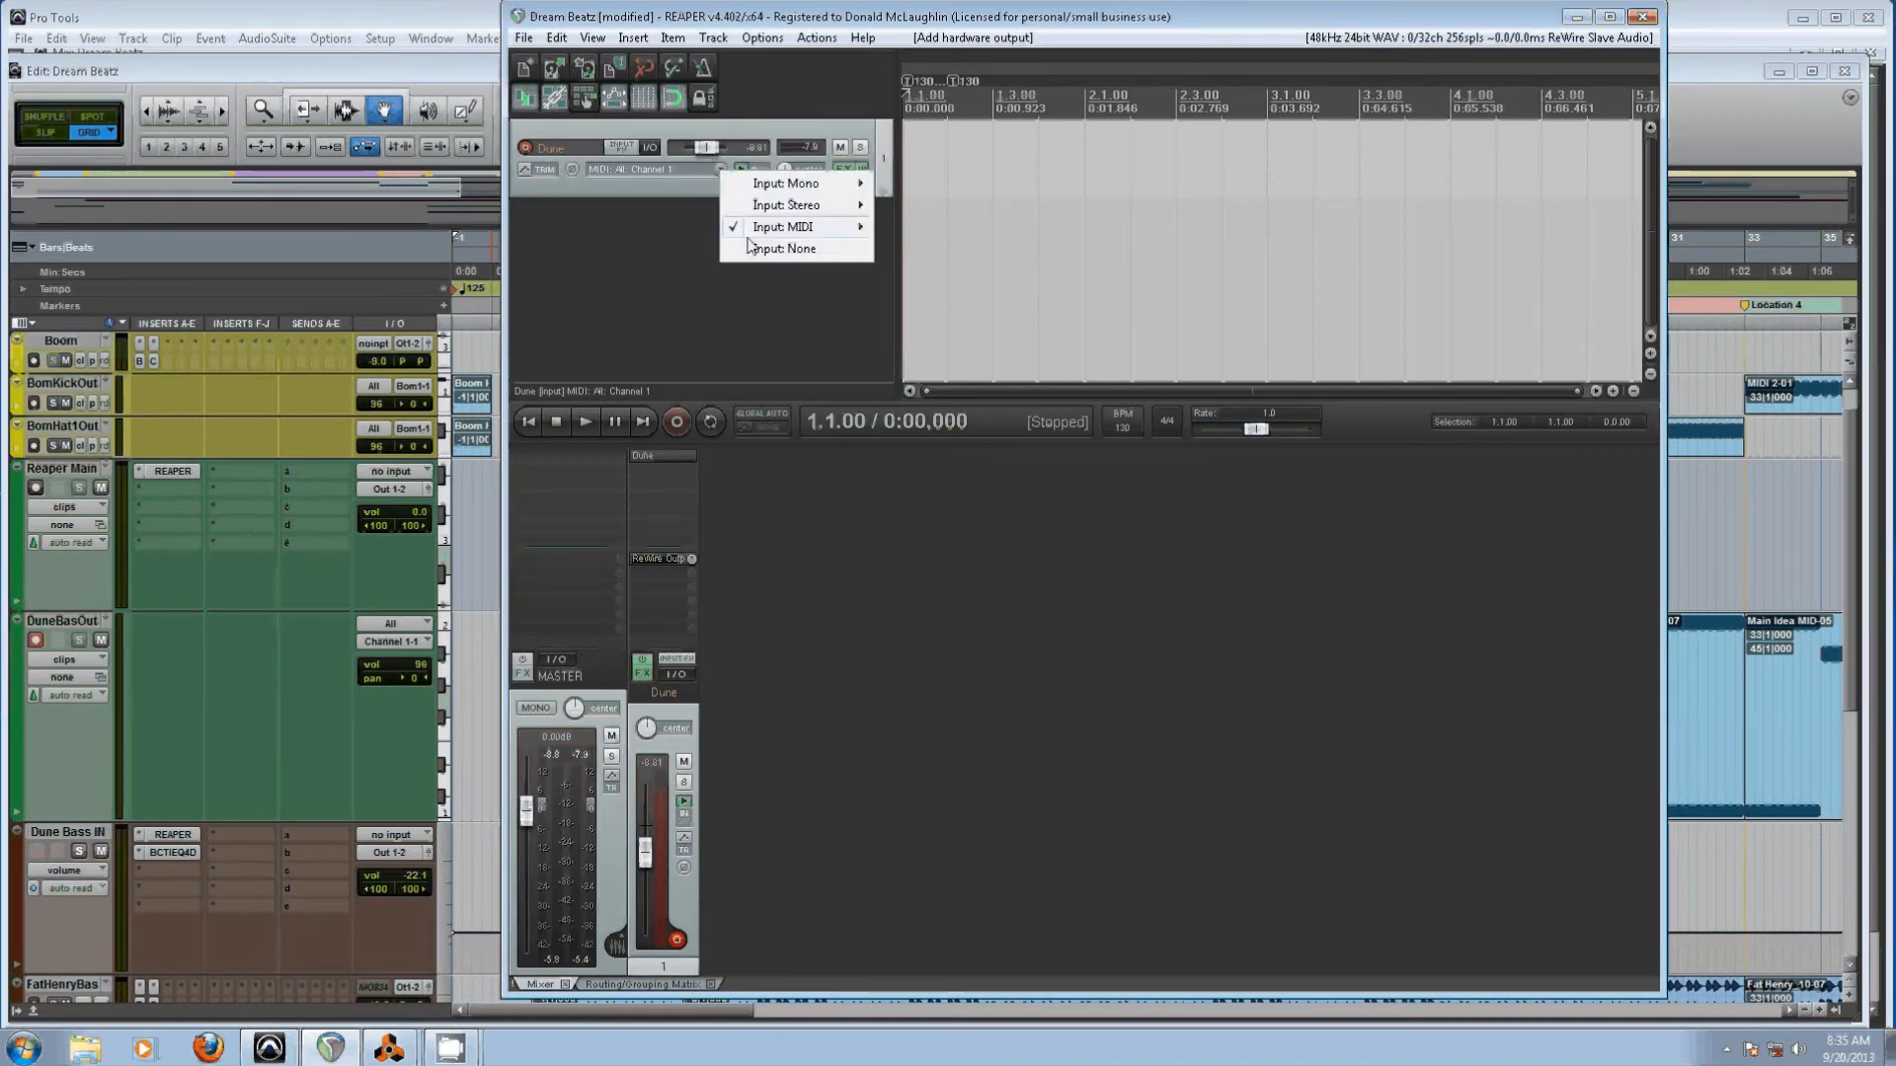
{"action": "mouse_move", "coordinate": [805, 227]}
{"action": "mouse_move", "coordinate": [967, 281]}
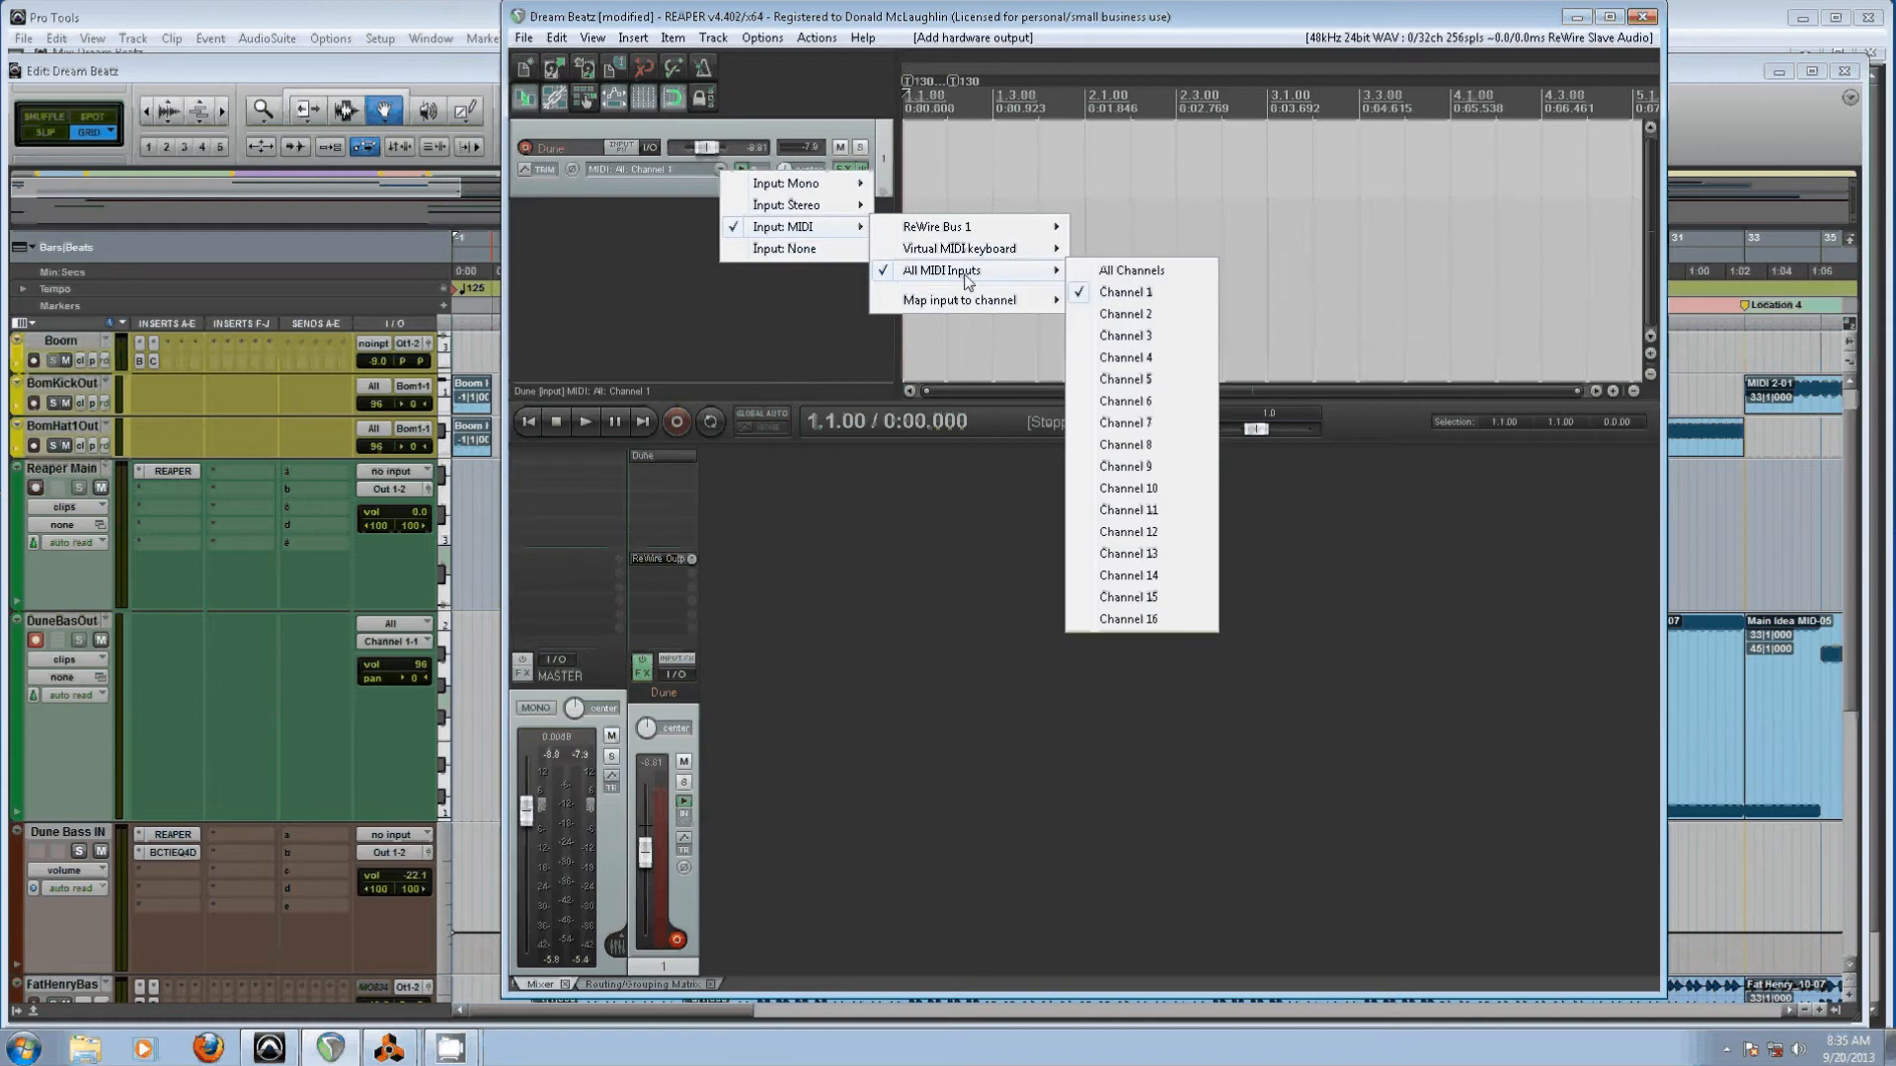
{"action": "left_click", "coordinate": [964, 640]}
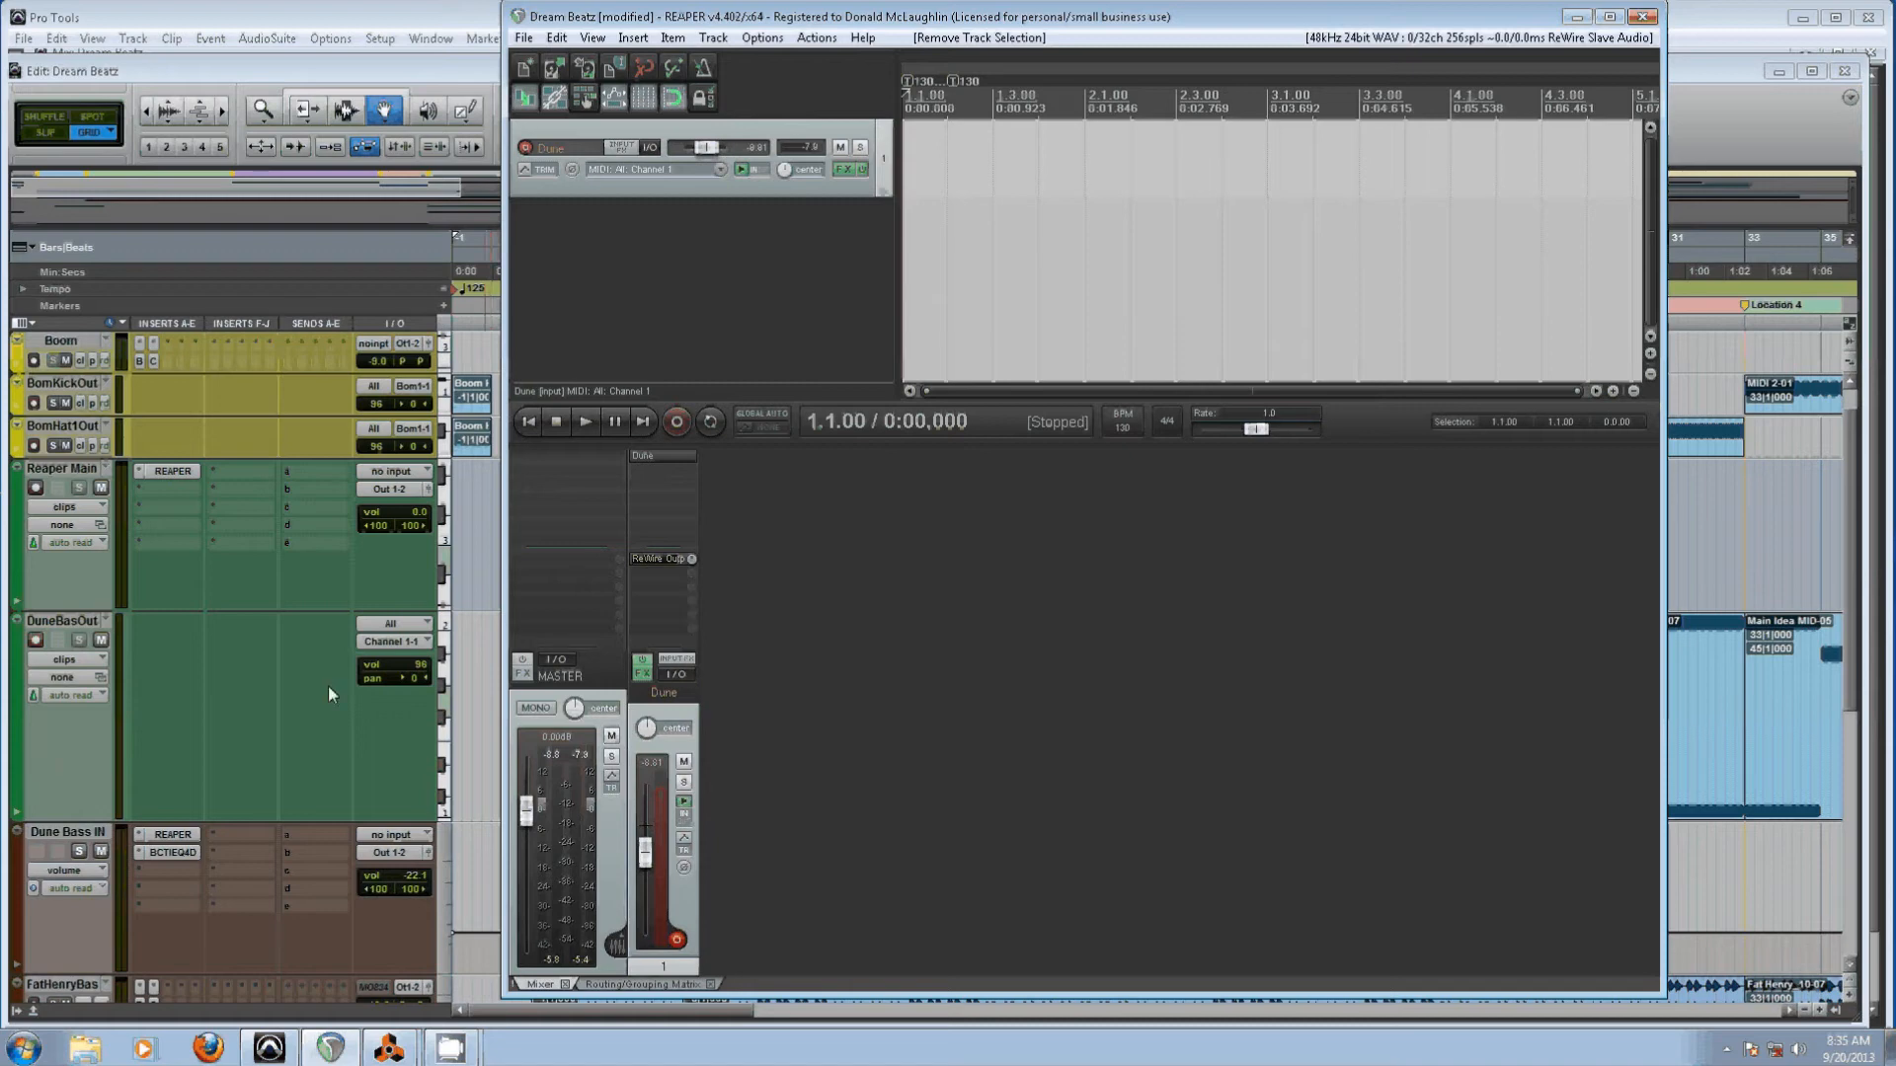
{"action": "left_click", "coordinate": [410, 643]}
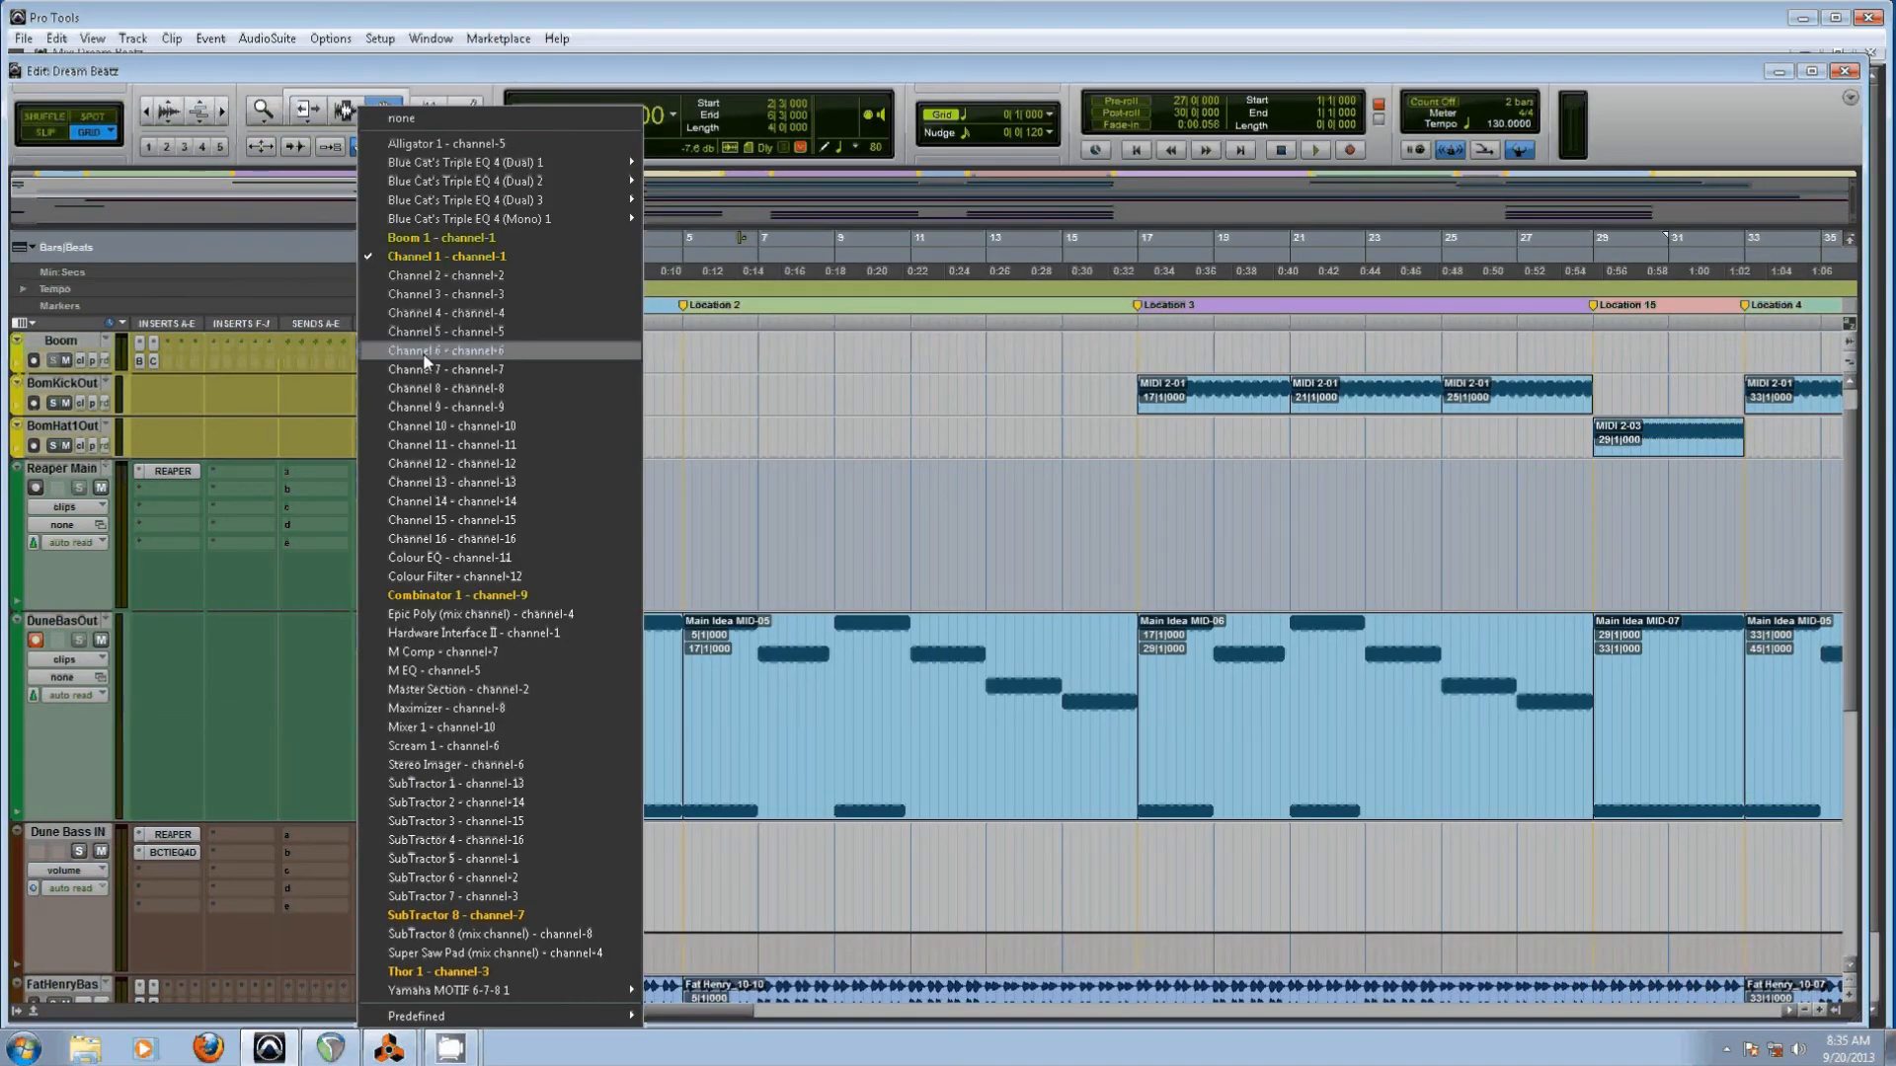
{"action": "left_click", "coordinate": [237, 746]}
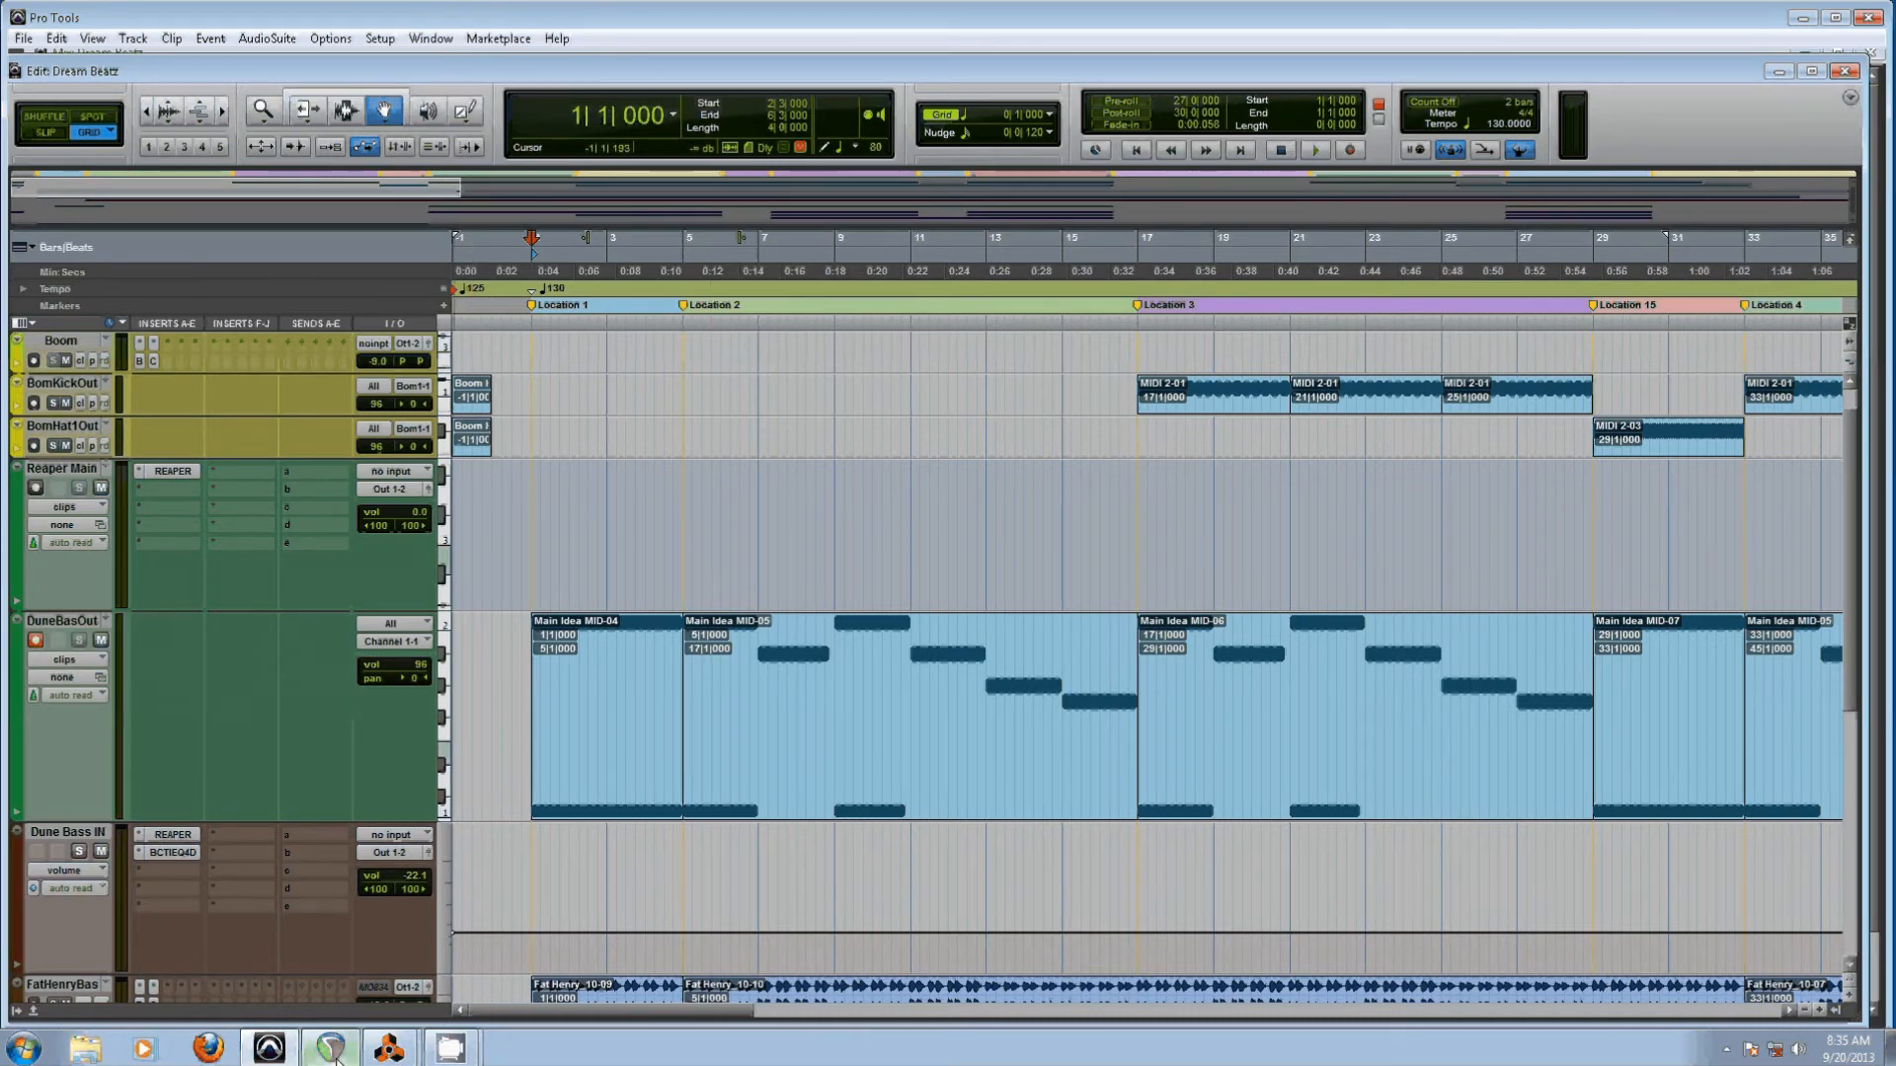
Switch to REAPER and, in the routing matrix, send Dune to stereo ReWire Output 3 and delete its ReWire Output 1 send
{"action": "mouse_move", "coordinate": [336, 1057]}
{"action": "left_click", "coordinate": [332, 1049]}
{"action": "left_click", "coordinate": [648, 984]}
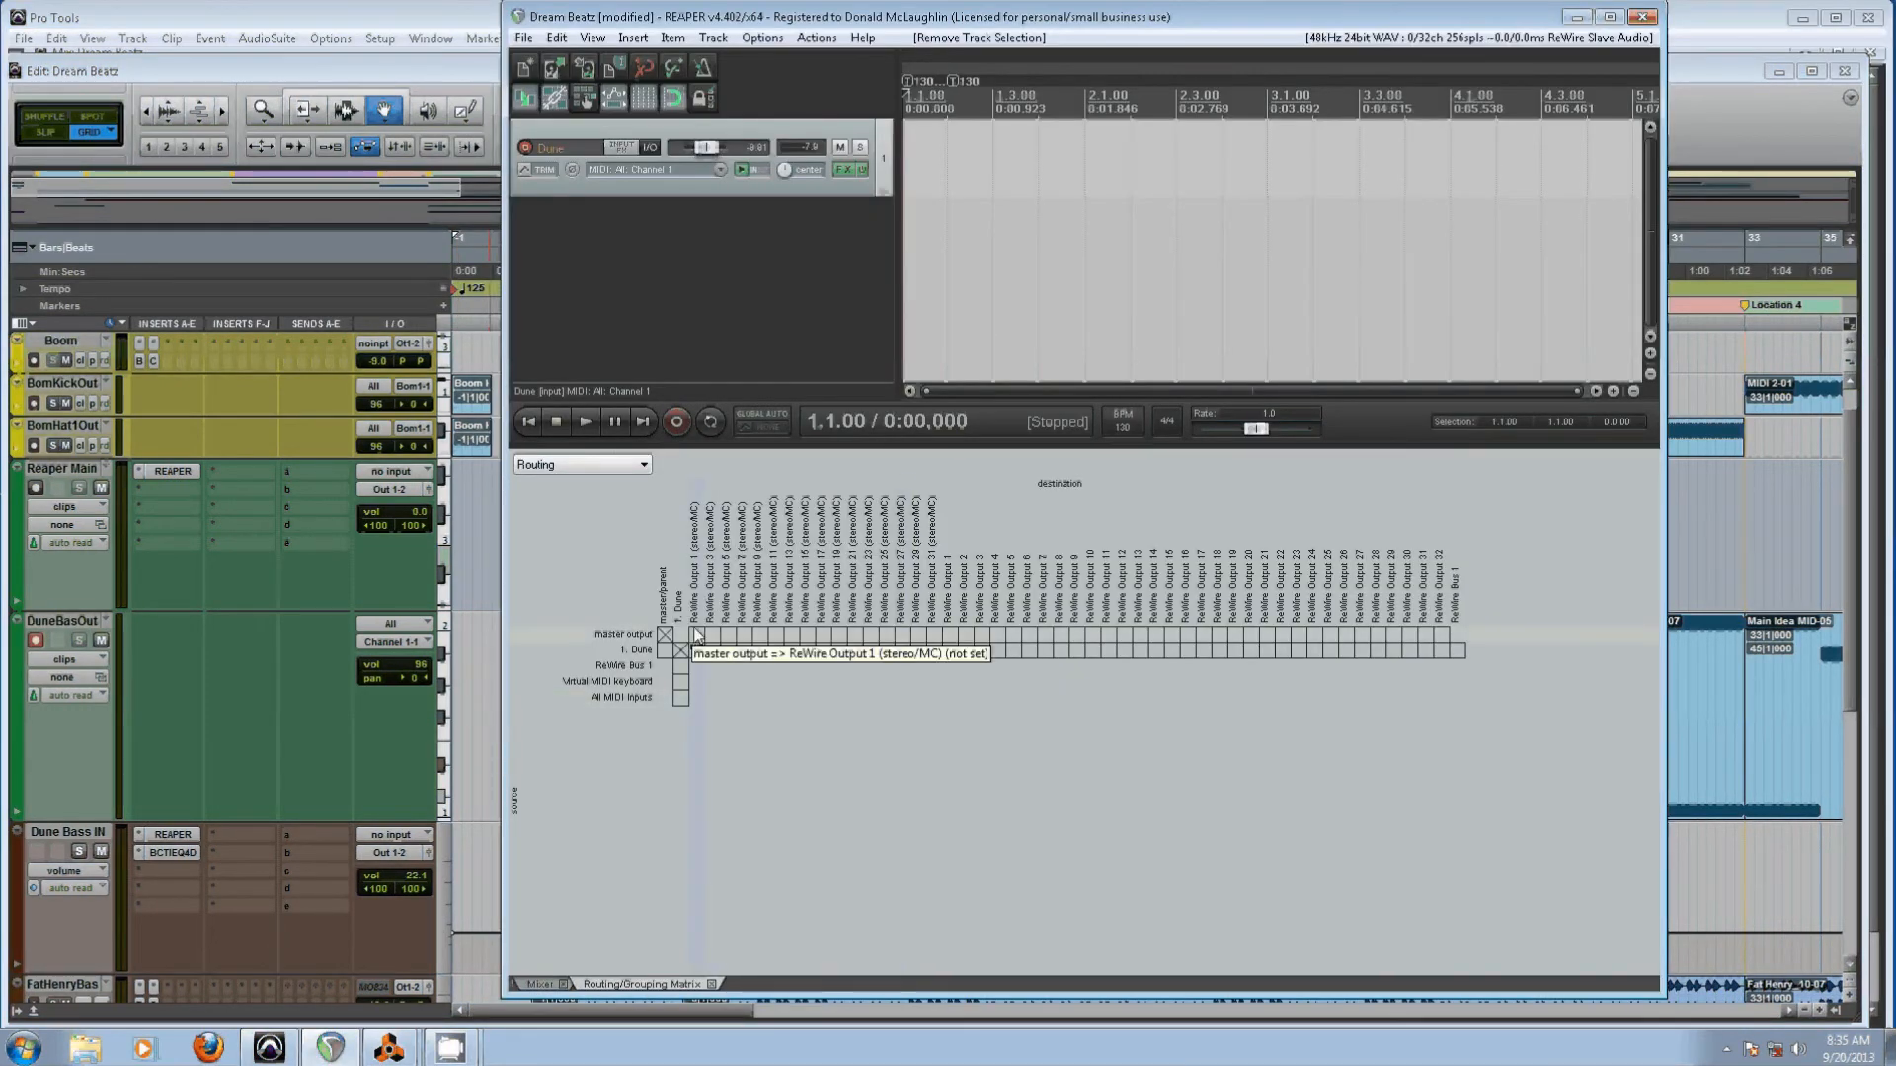
{"action": "left_click", "coordinate": [710, 650]}
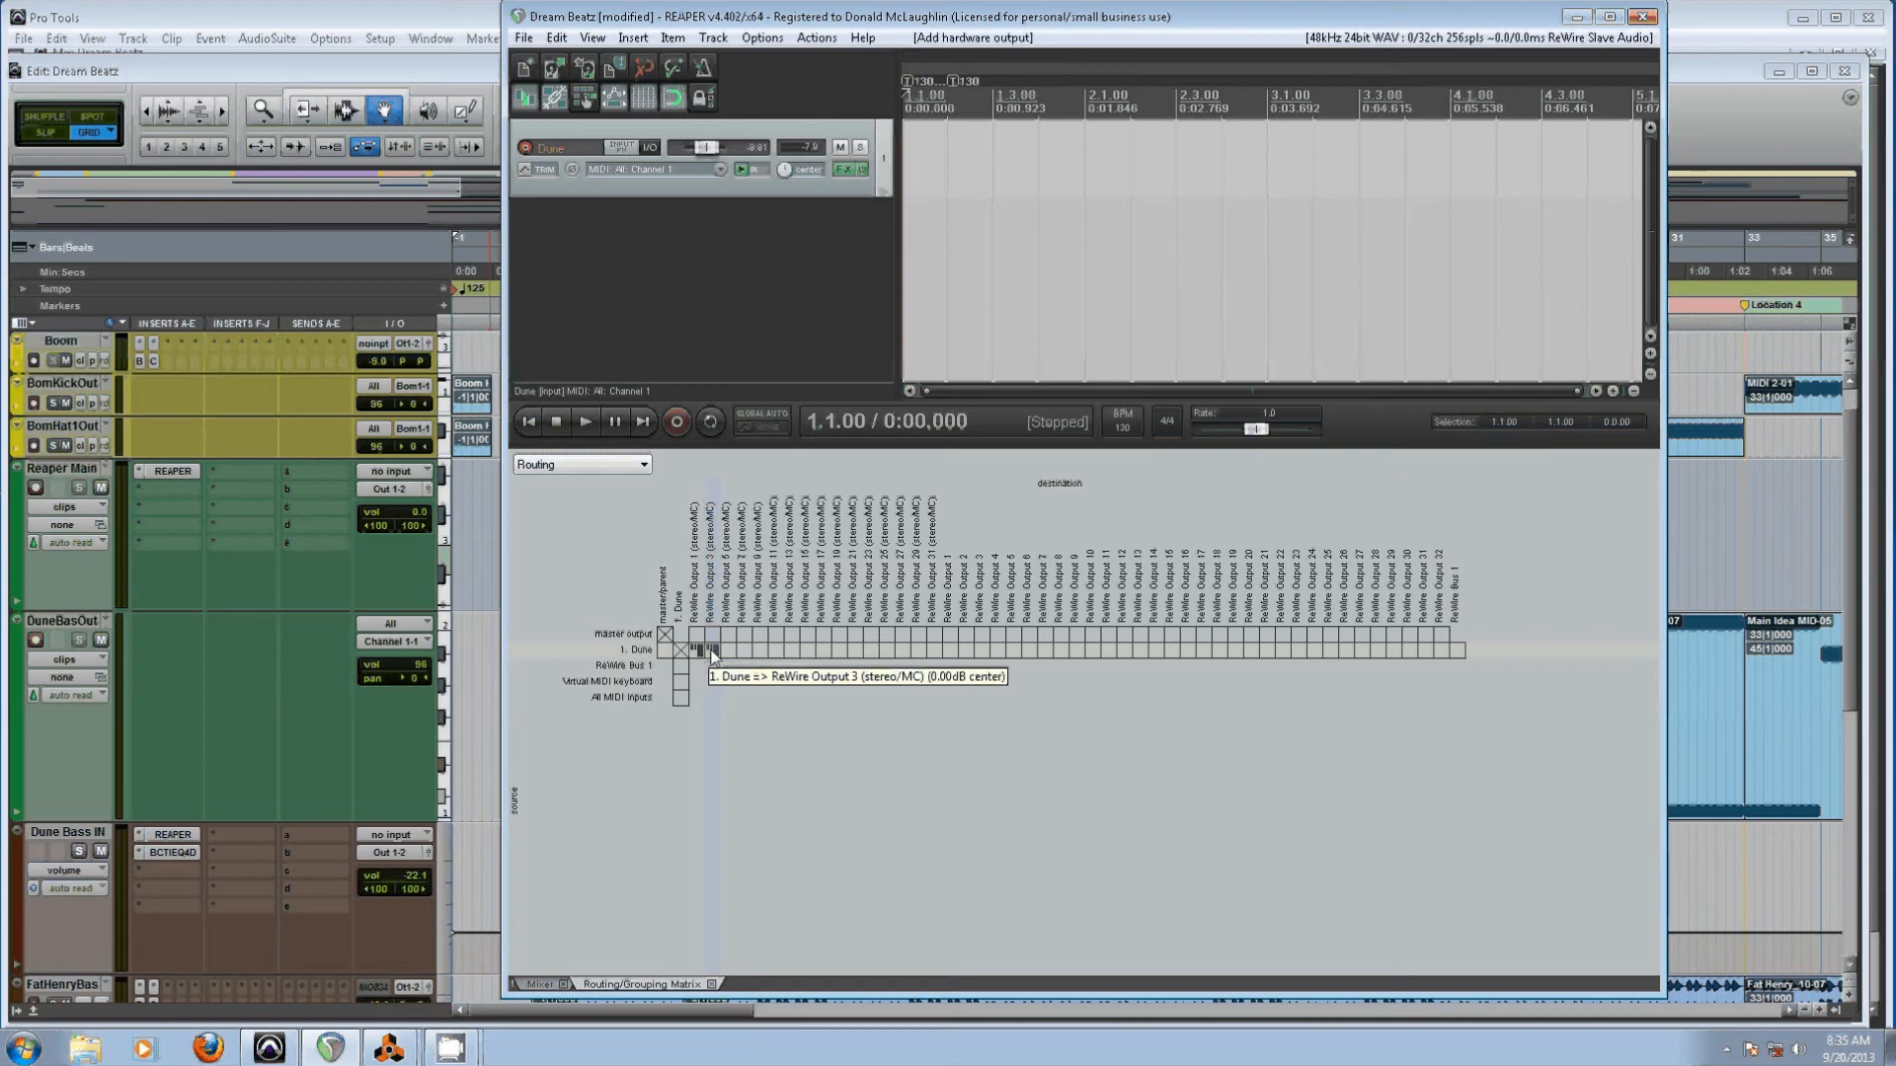
{"action": "right_click", "coordinate": [711, 650]}
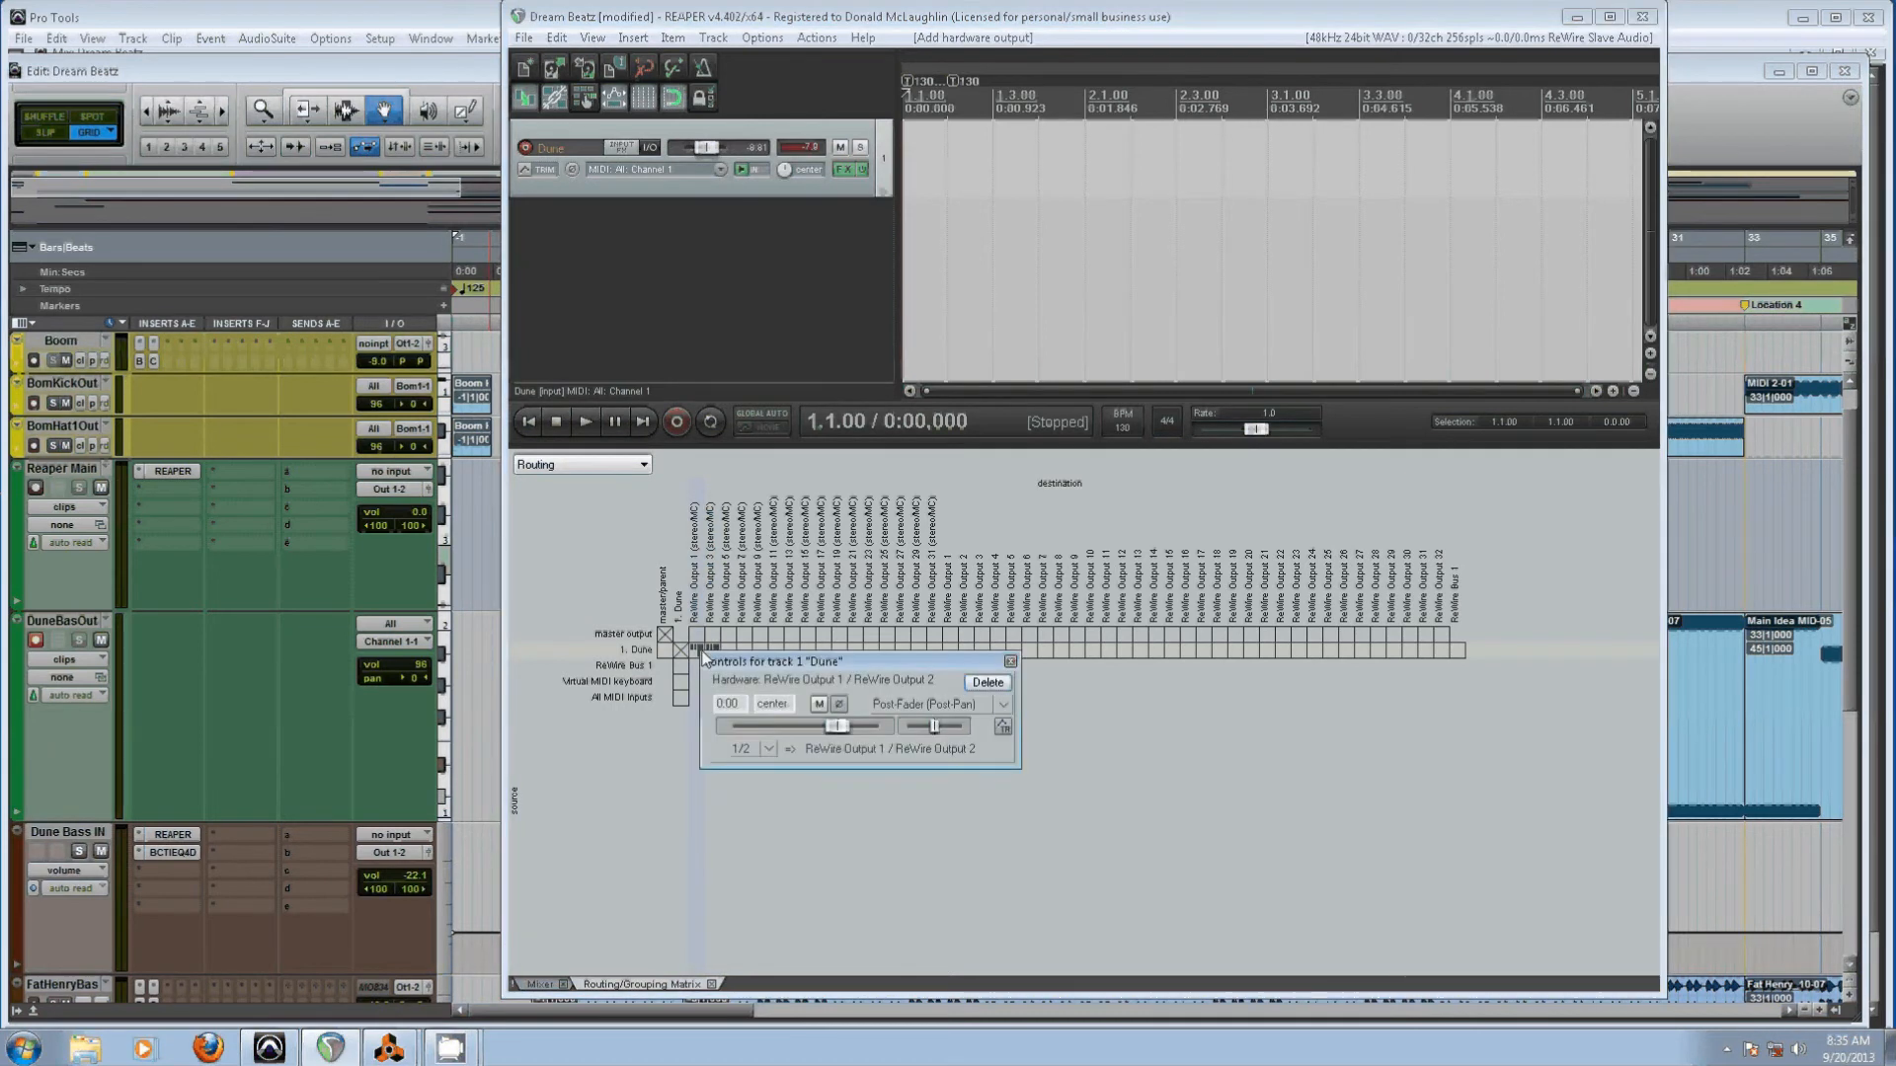
{"action": "left_click", "coordinate": [981, 684]}
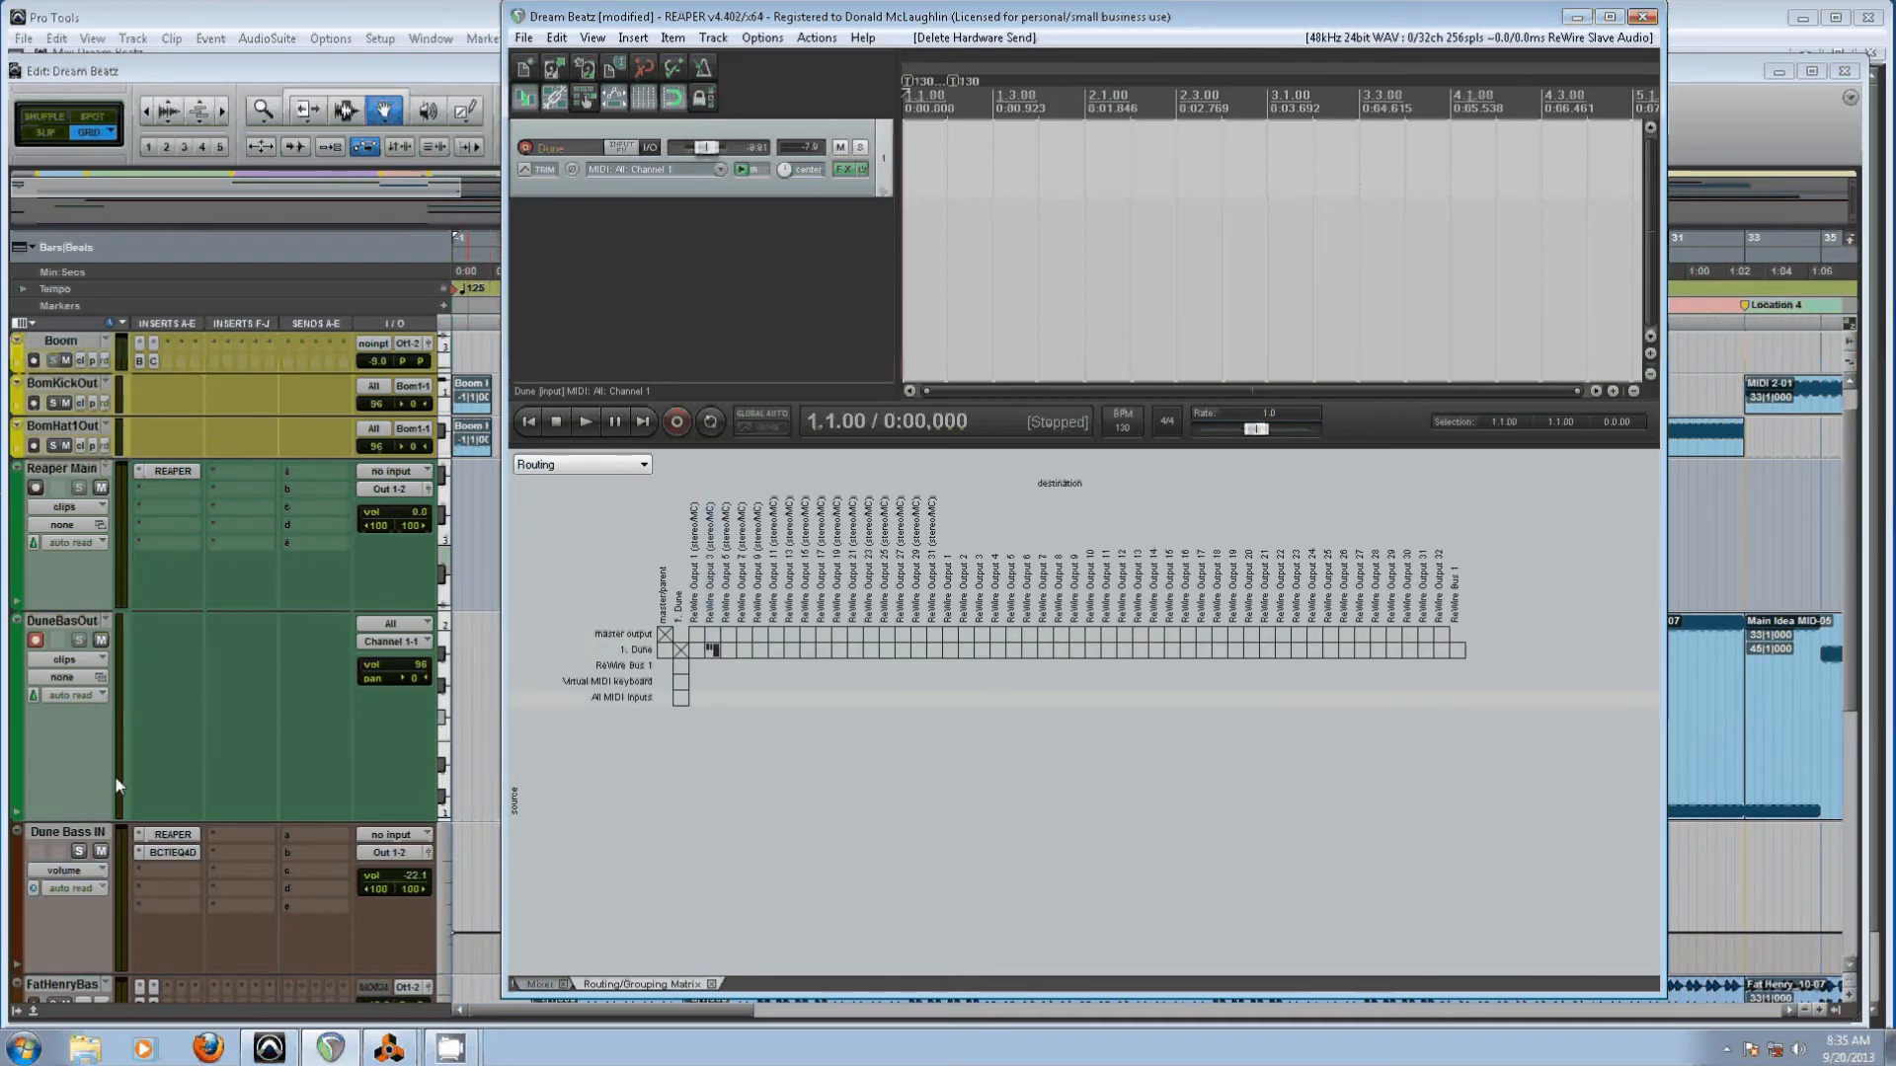
Switch to Pro Tools and make the Dune Bass IN track slightly taller
{"action": "left_click", "coordinate": [471, 561]}
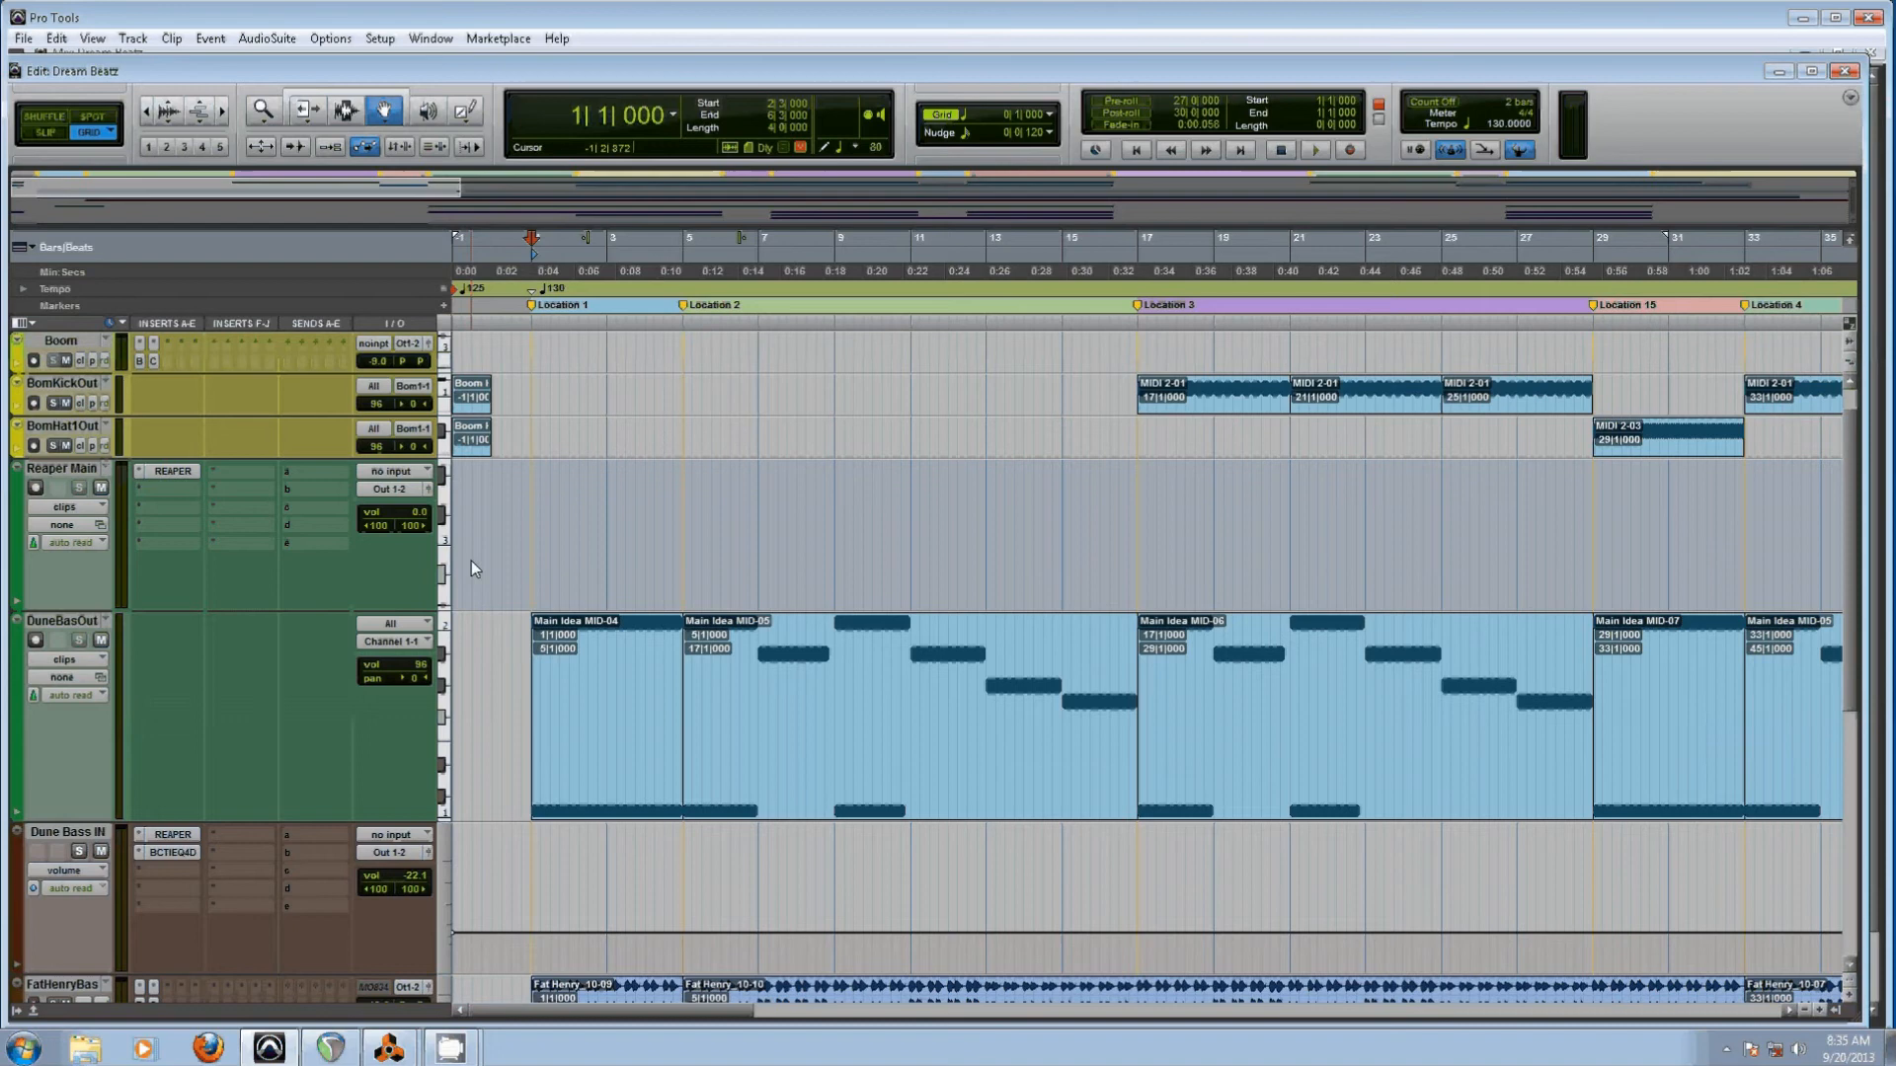
{"action": "scroll", "coordinate": [234, 703], "scroll_direction": "down", "scroll_amount": 1}
{"action": "scroll", "coordinate": [233, 702], "scroll_direction": "down", "scroll_amount": 3}
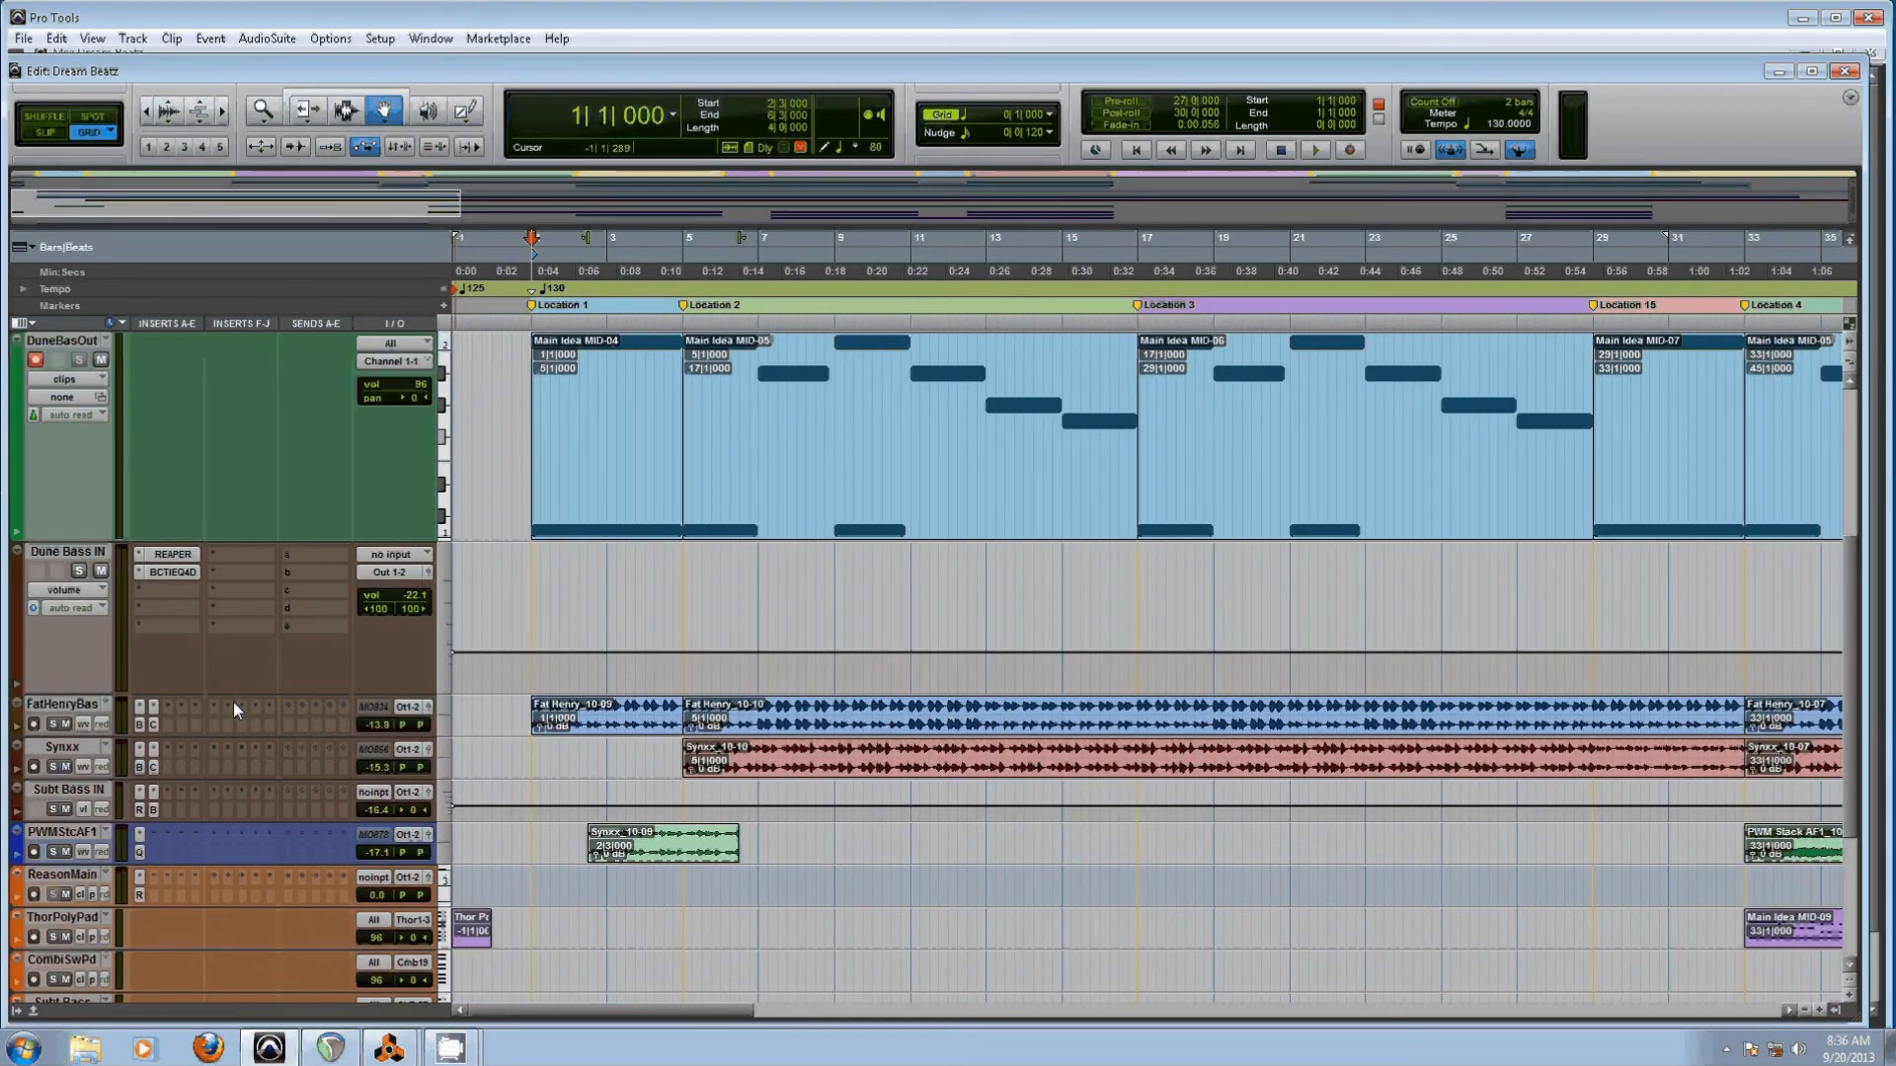
{"action": "left_click_drag", "start_coordinate": [227, 693], "coordinate": [229, 779]}
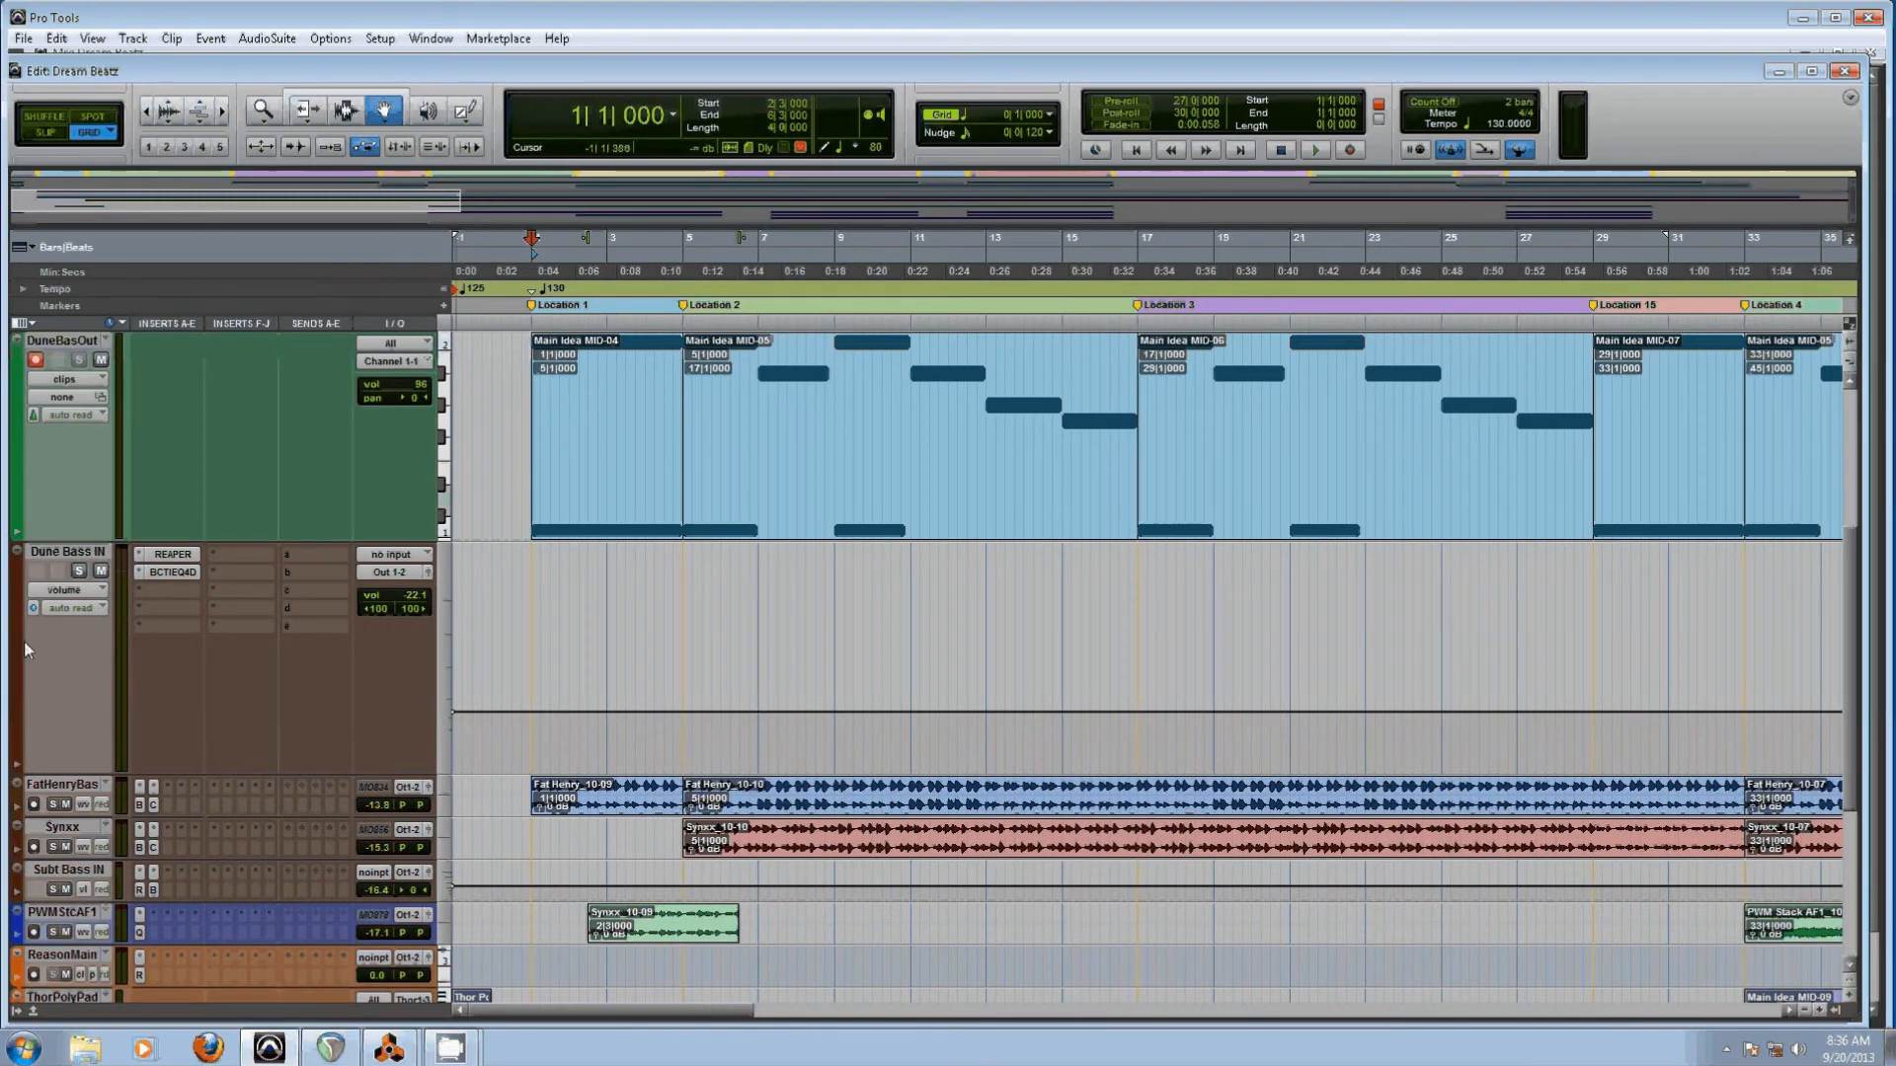
Open the REAPER ReWire insert on Dune Bass IN and choose REAPER Output 3 - REAPER Output 4 as its source
{"action": "left_click", "coordinate": [184, 558]}
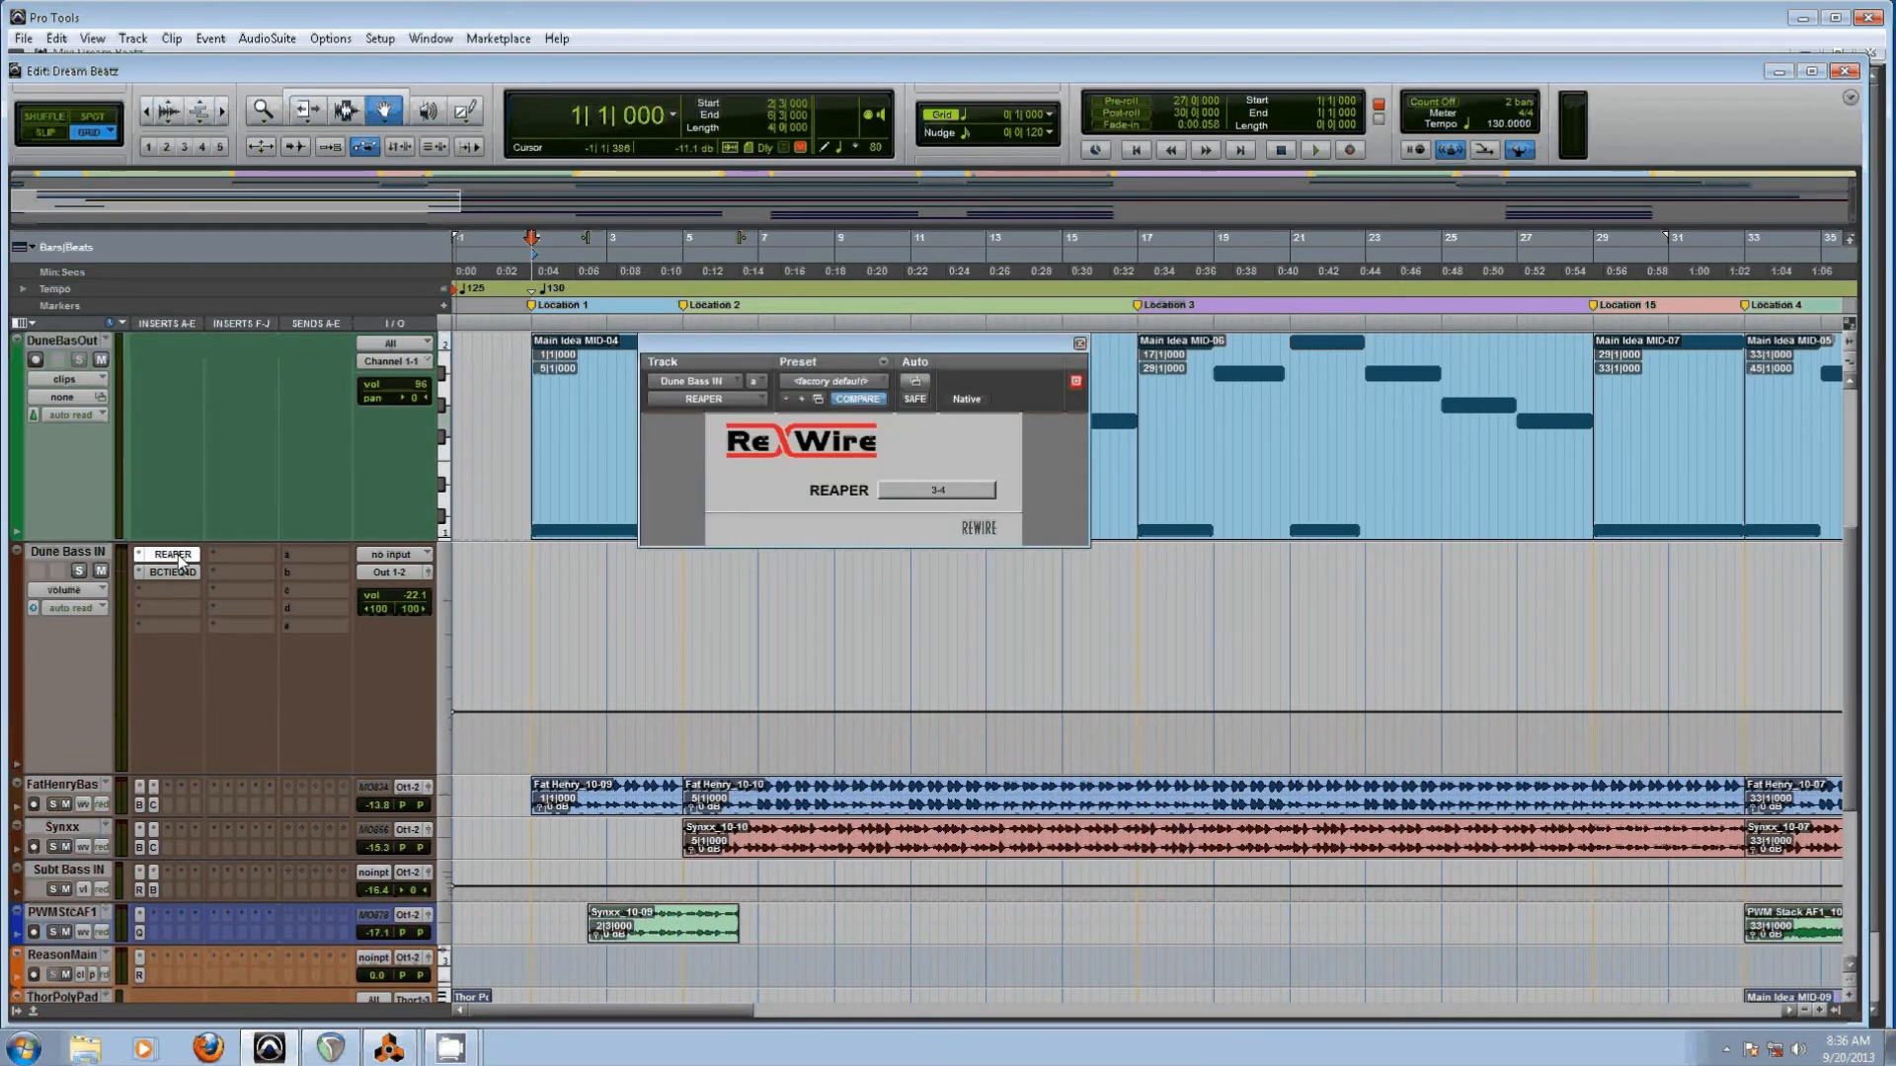
{"action": "left_click", "coordinate": [939, 491]}
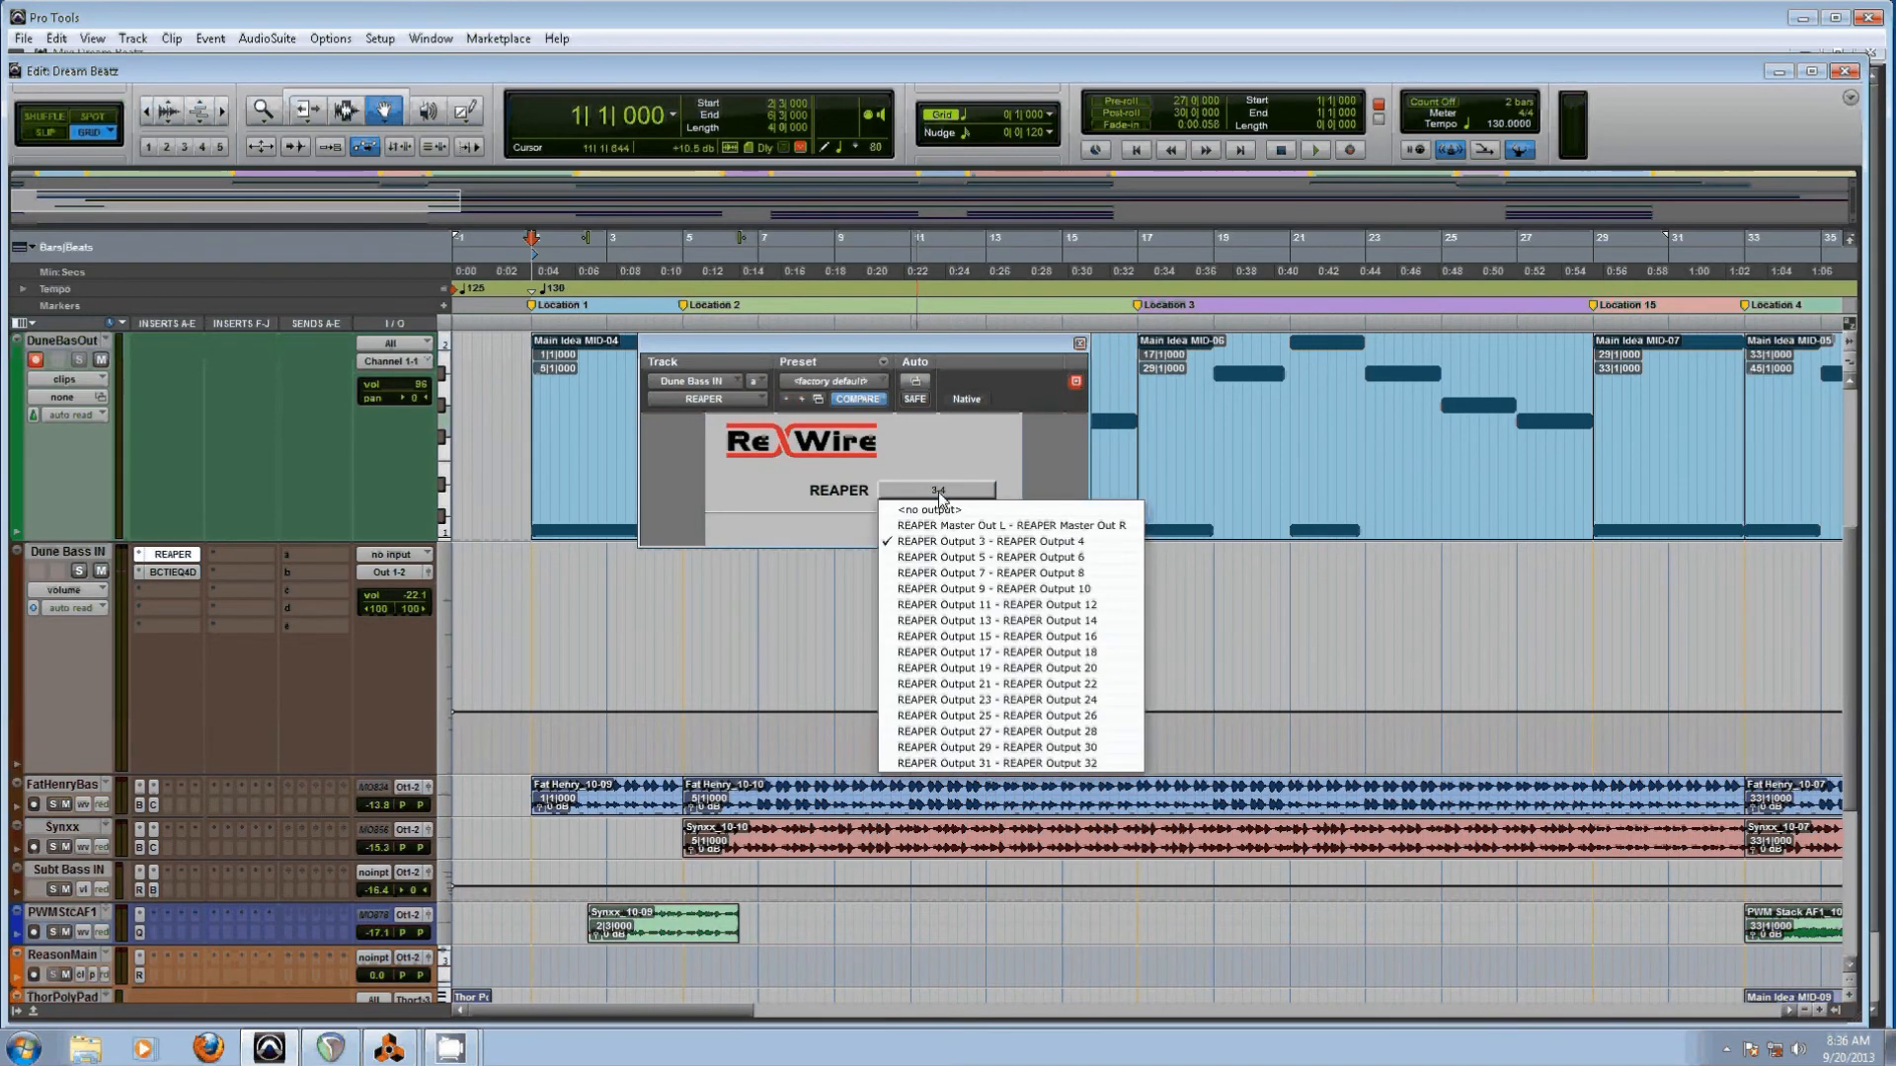
{"action": "left_click", "coordinate": [920, 536]}
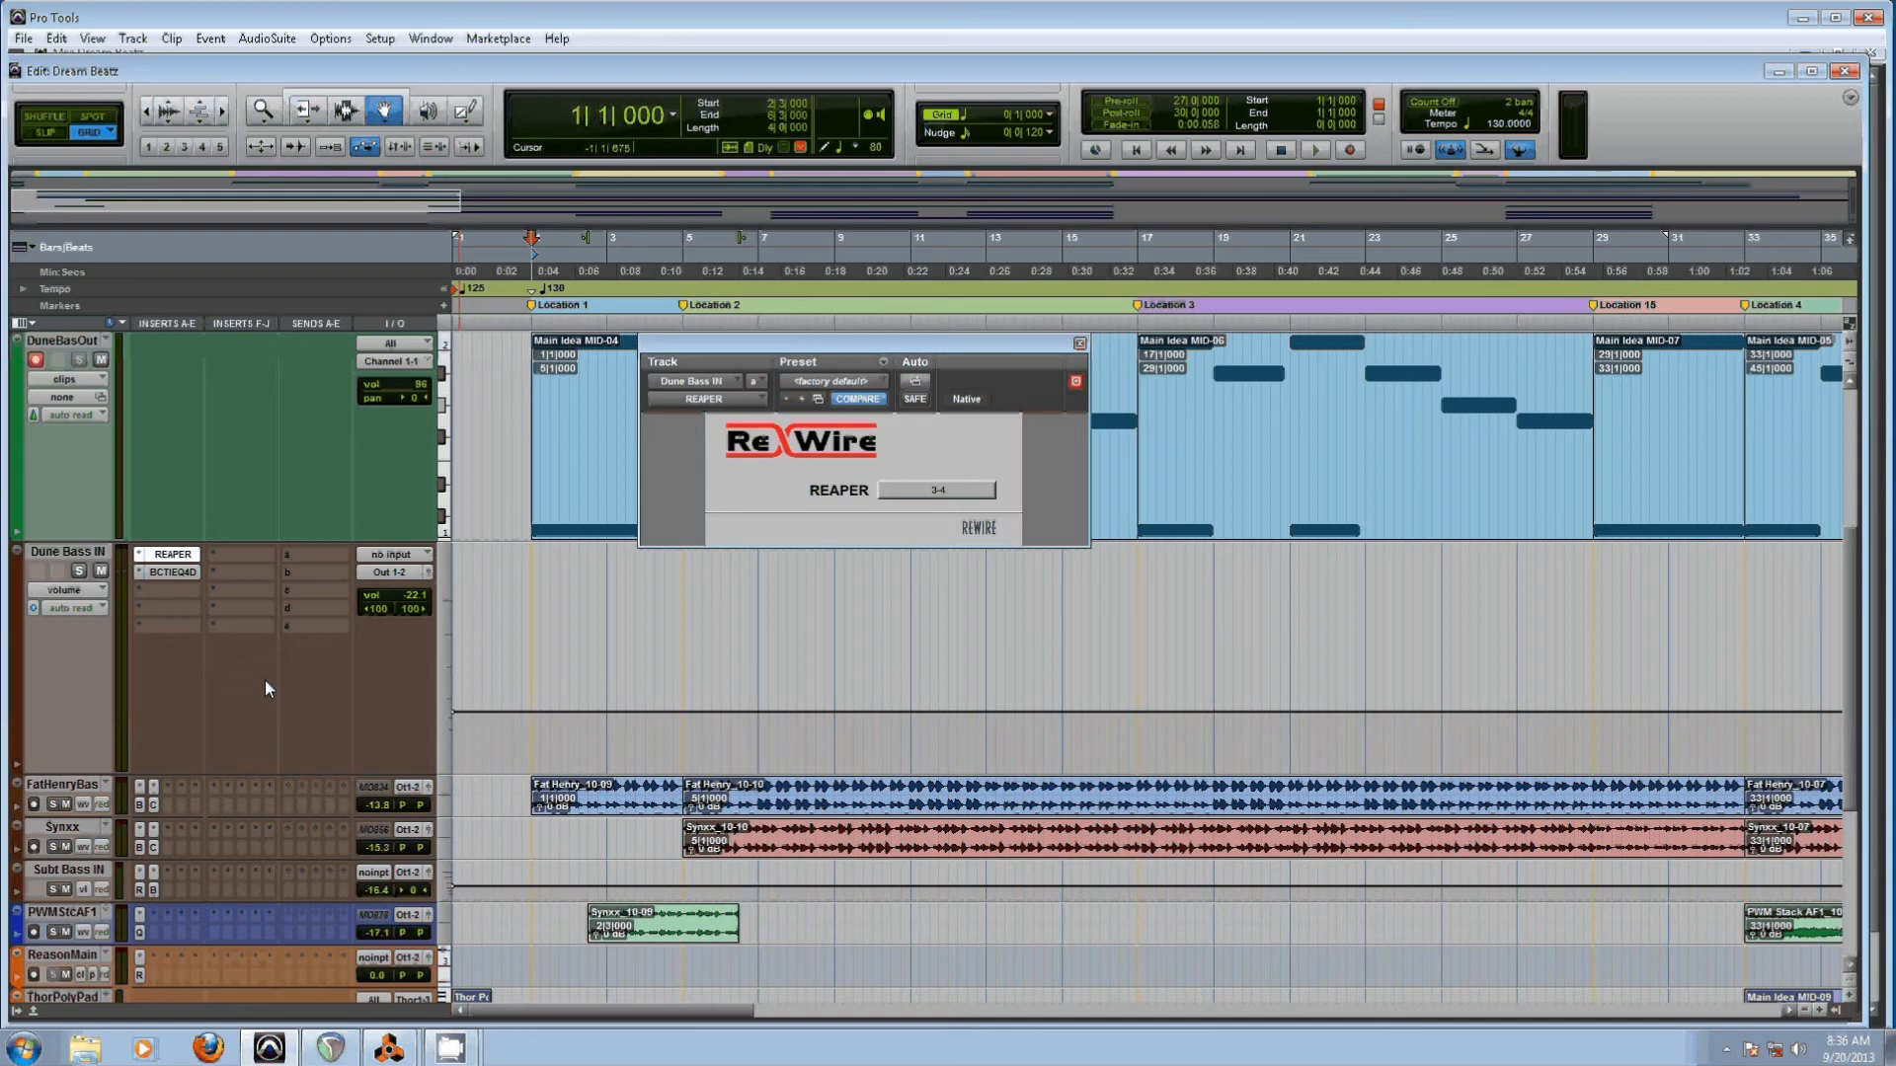
Inspect the Blue Cat's Triple EQ insert on Dune Bass IN, close it, and switch to REAPER to view its mixer
{"action": "left_click", "coordinate": [170, 573]}
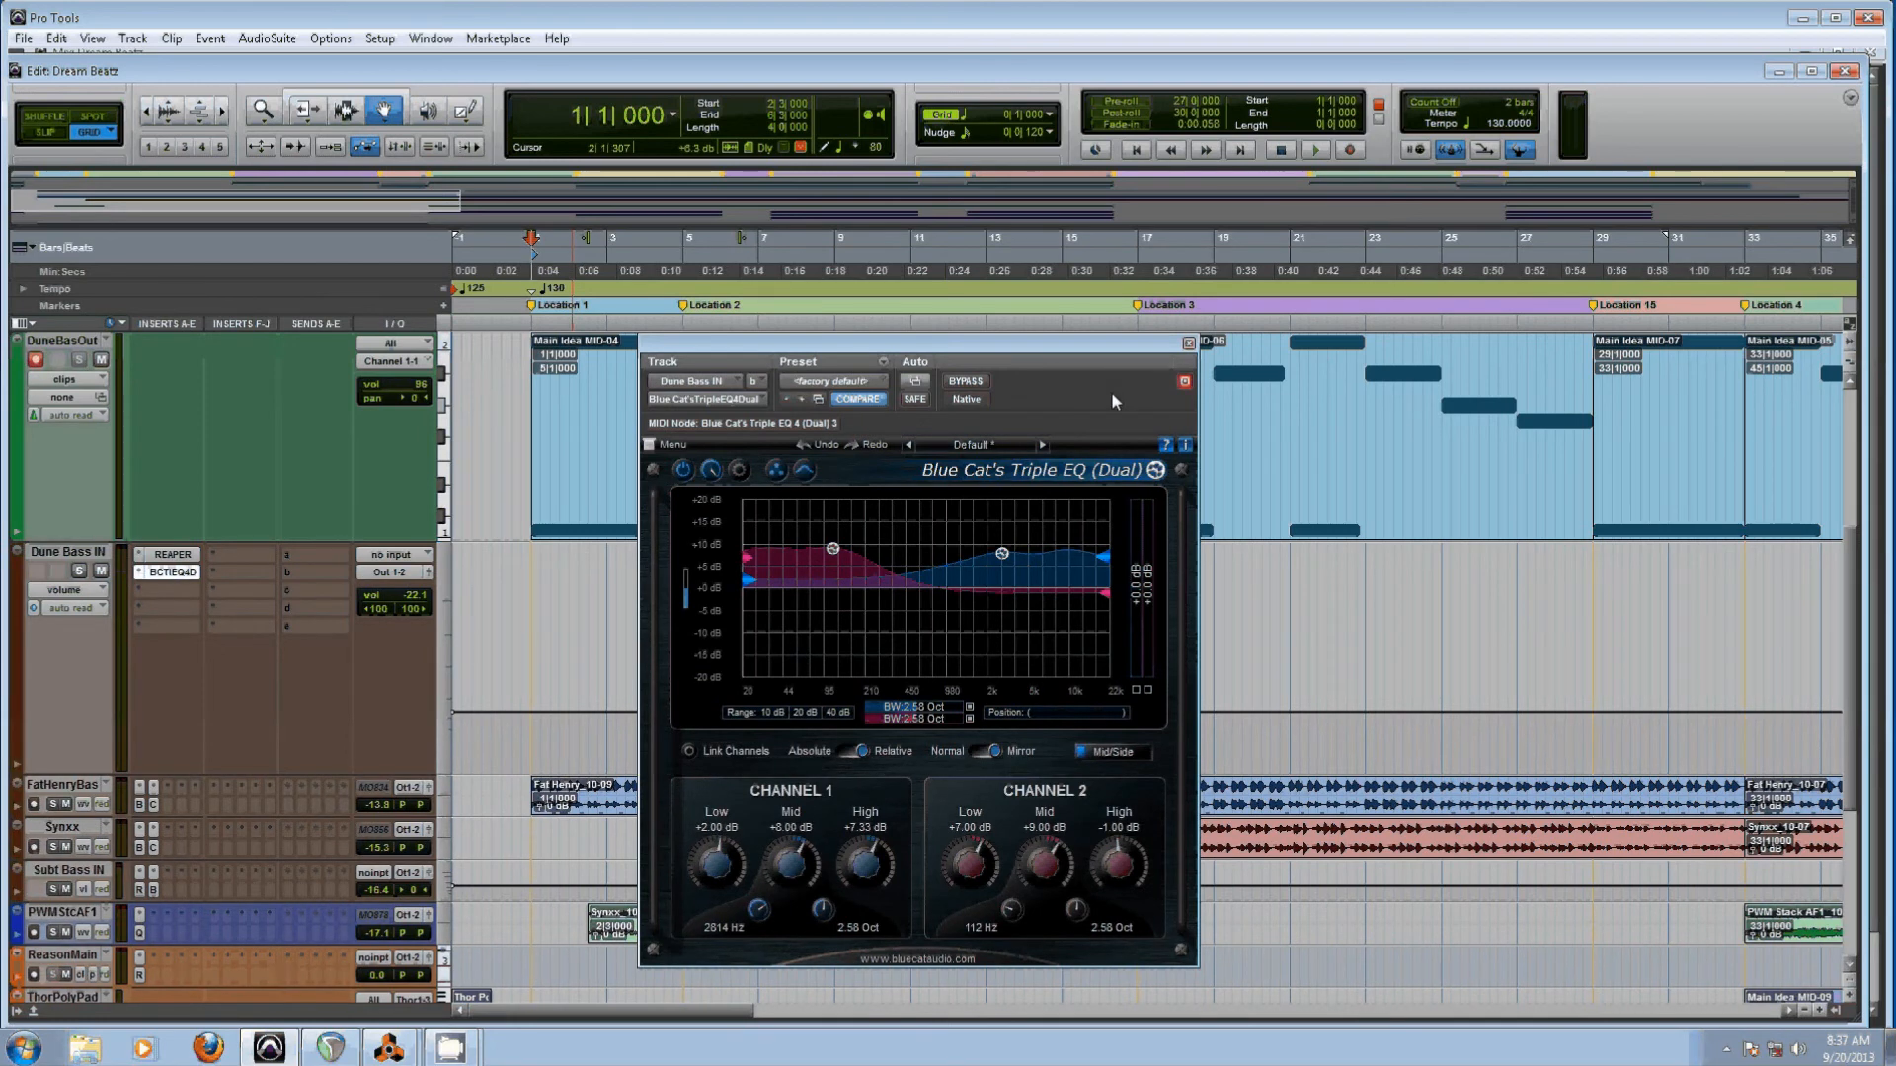
{"action": "left_click", "coordinate": [1193, 347]}
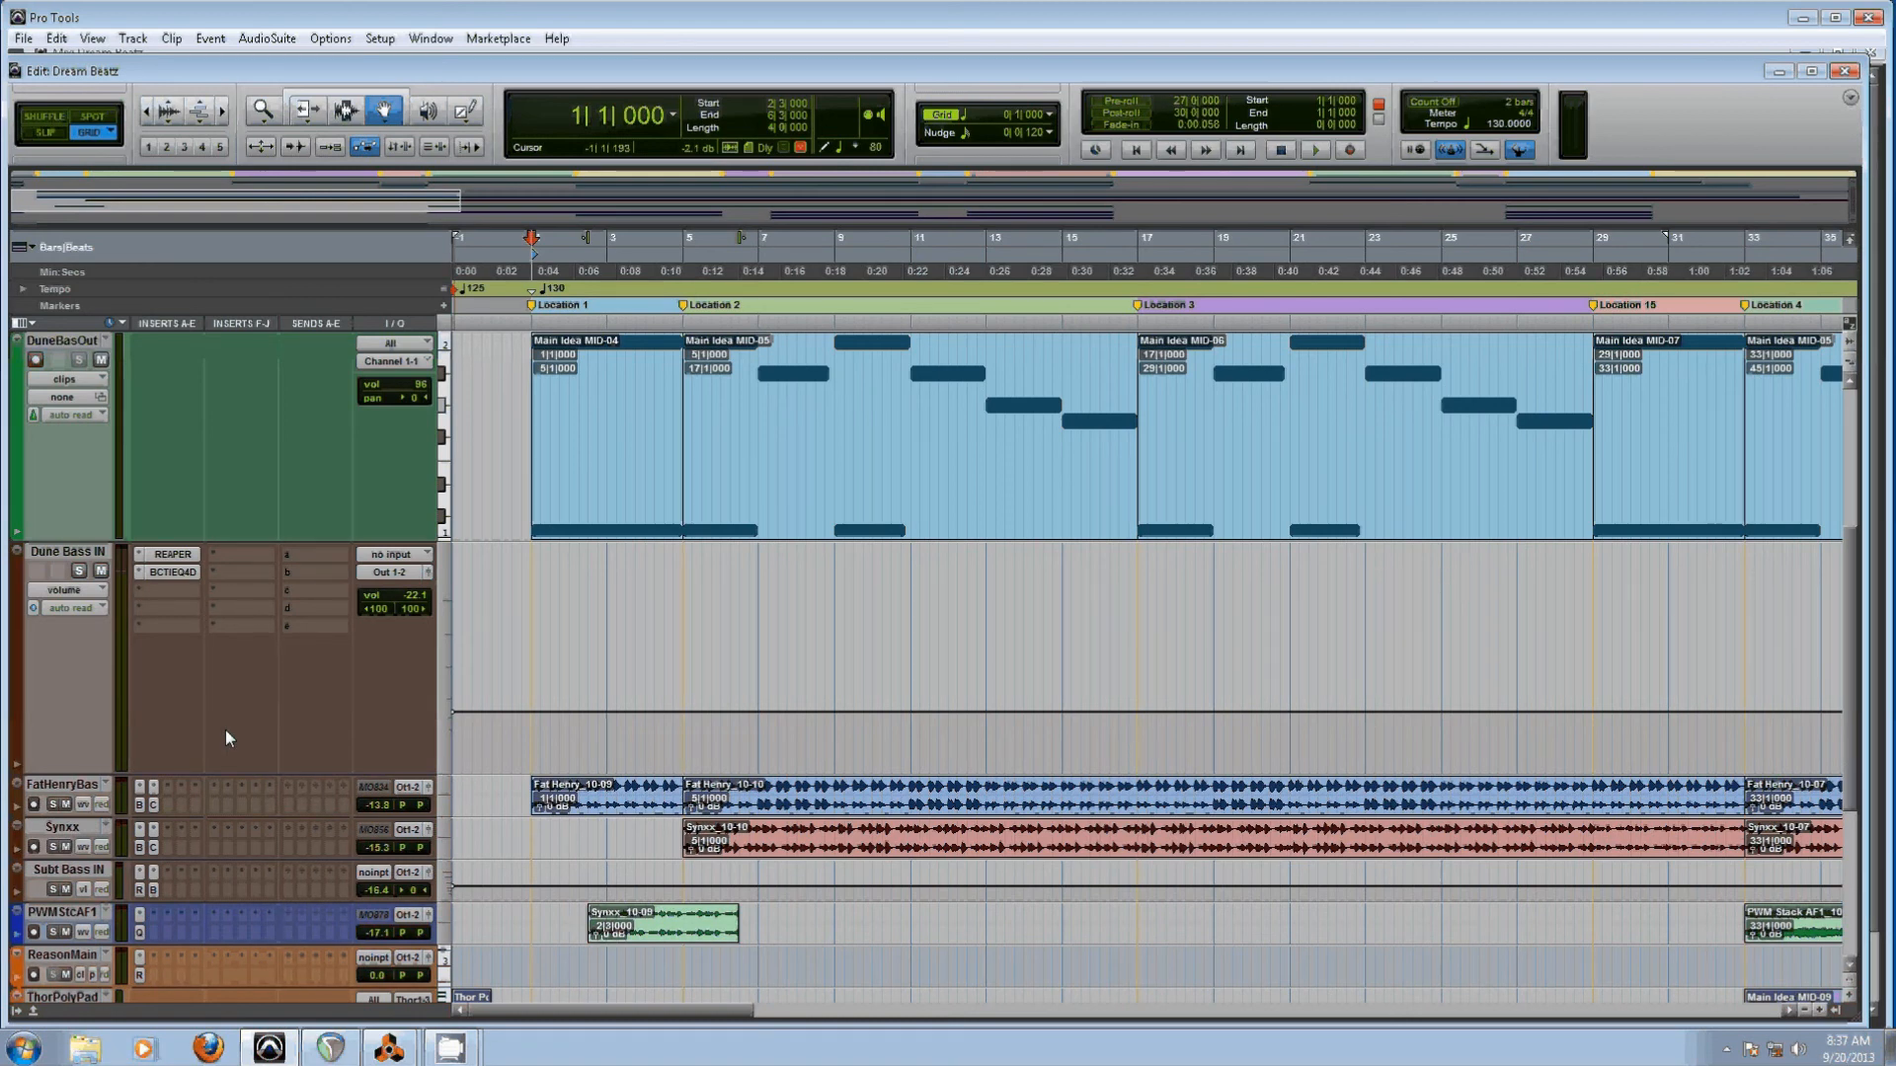
{"action": "left_click", "coordinate": [330, 1048]}
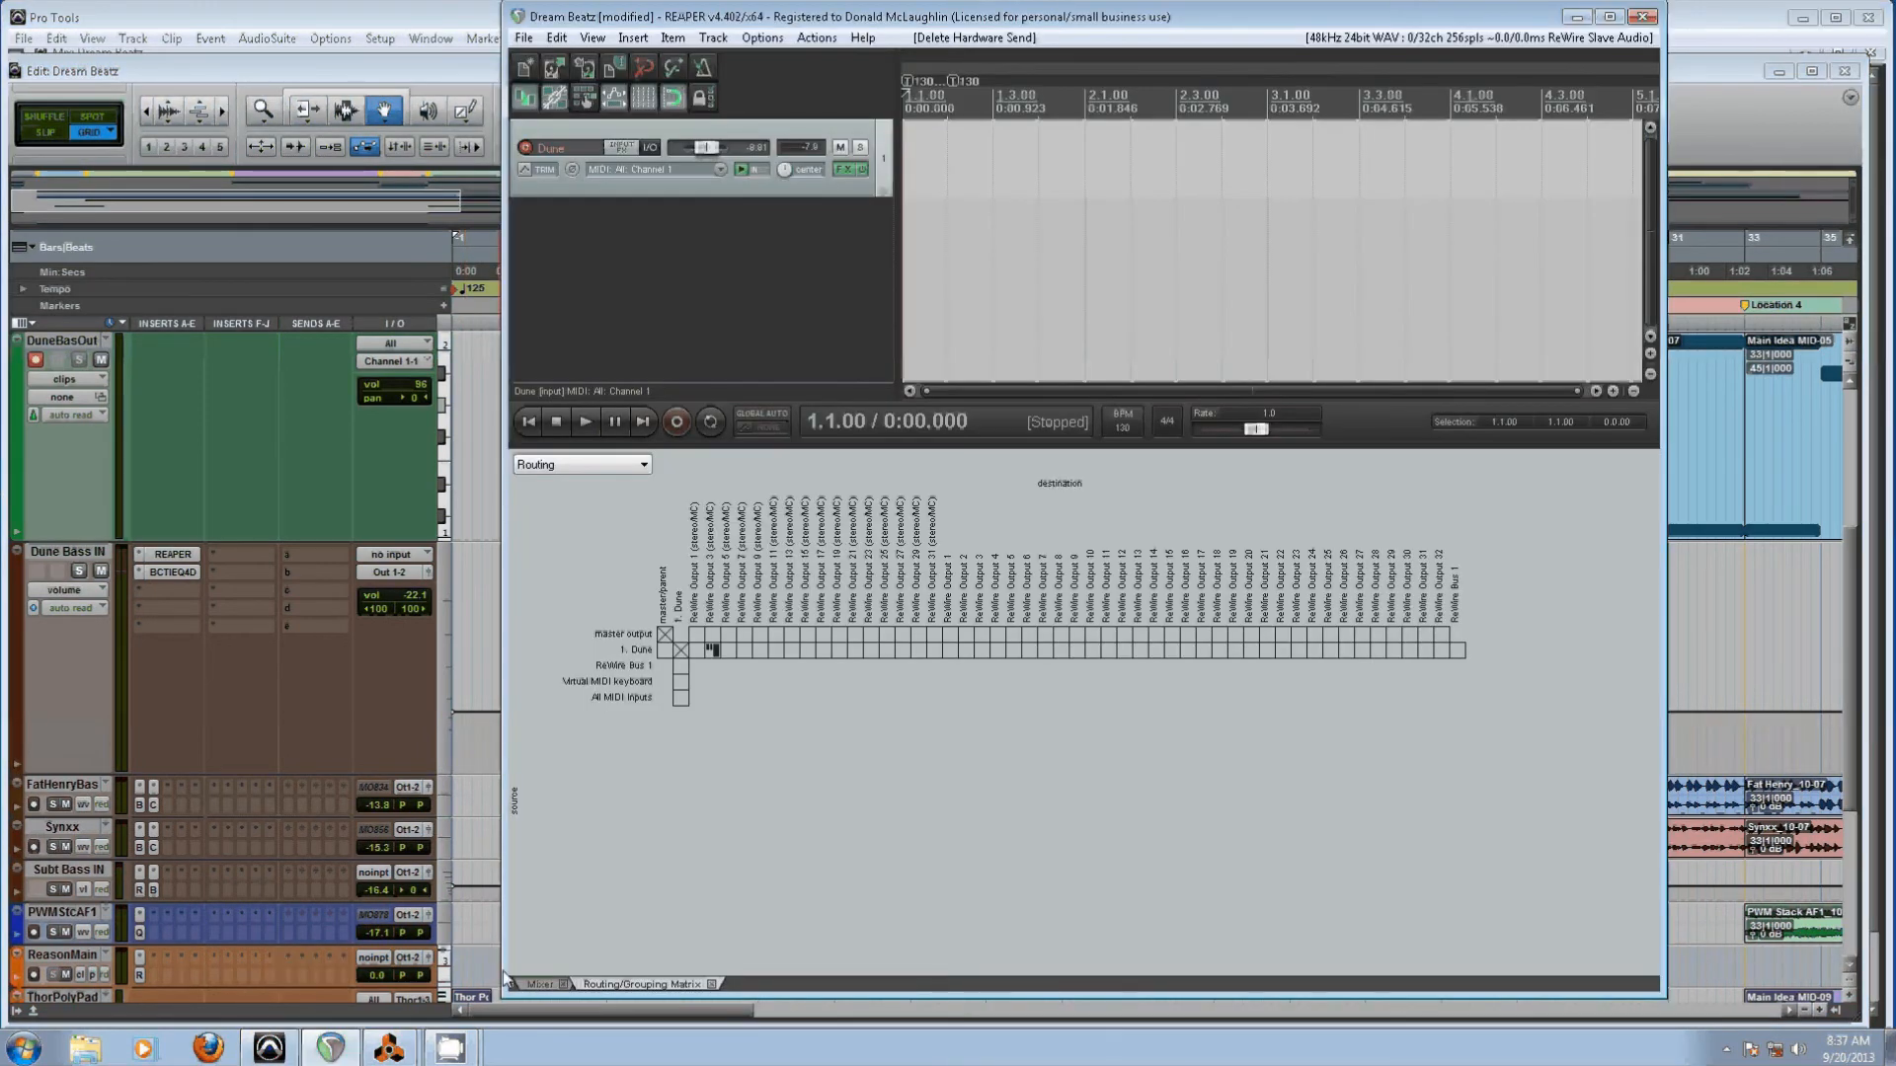
{"action": "left_click", "coordinate": [541, 982]}
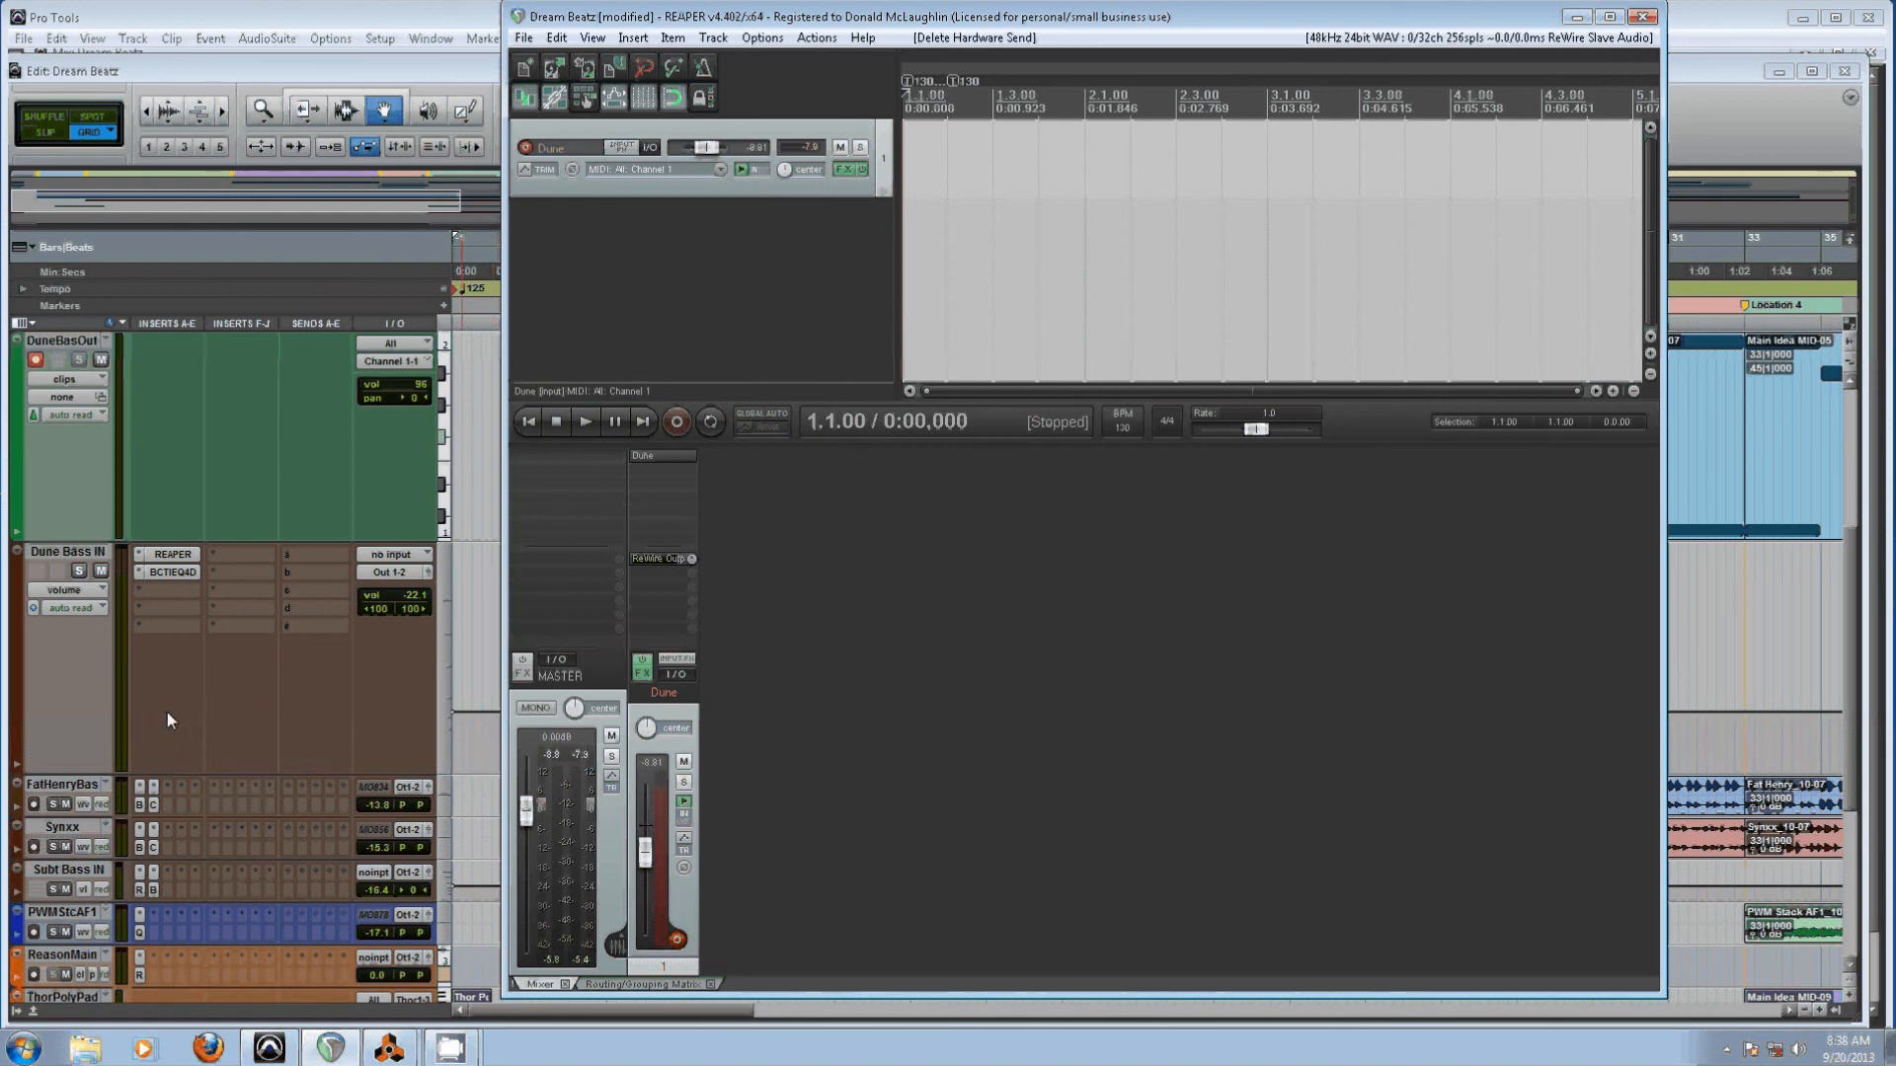
Return to Pro Tools and play the session from bar 45 at the Location 5 marker
{"action": "left_click", "coordinate": [1727, 110]}
{"action": "left_click_drag", "start_coordinate": [577, 1015], "coordinate": [758, 1027]}
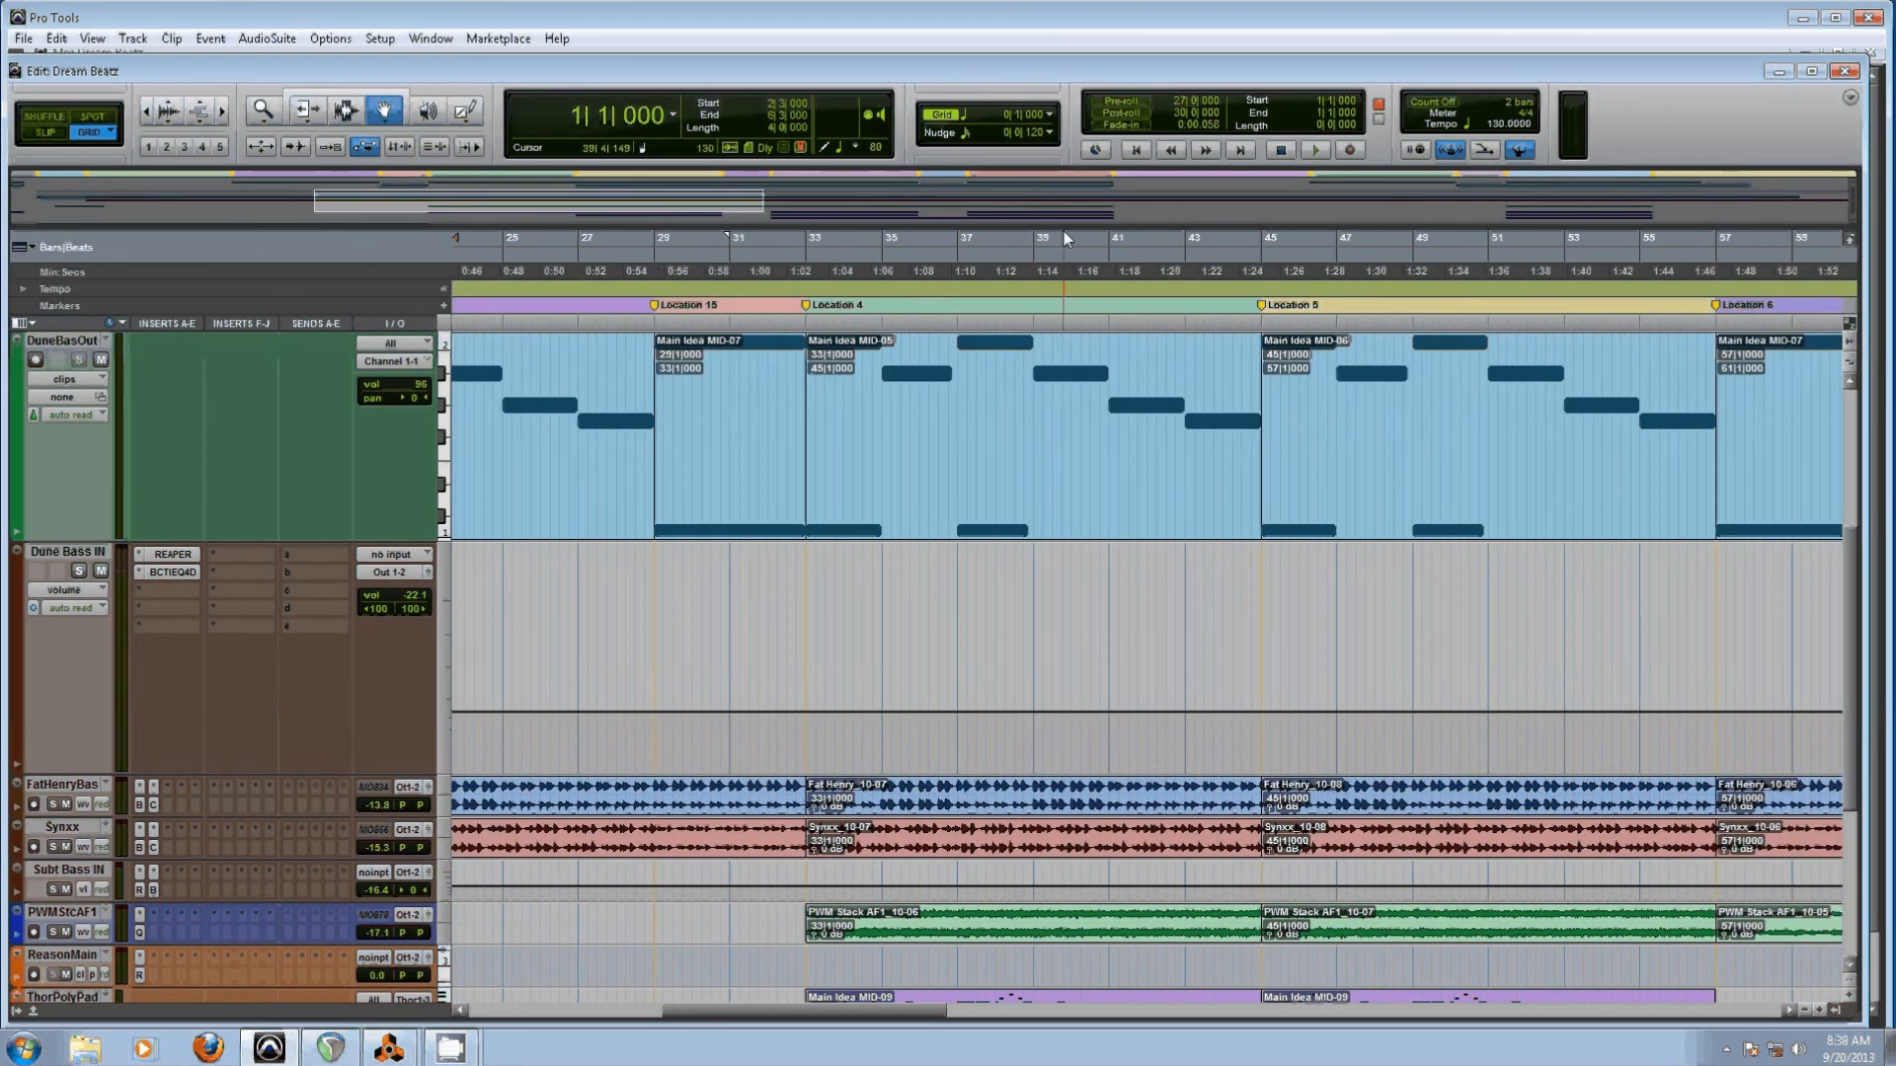
{"action": "left_click", "coordinate": [1264, 257]}
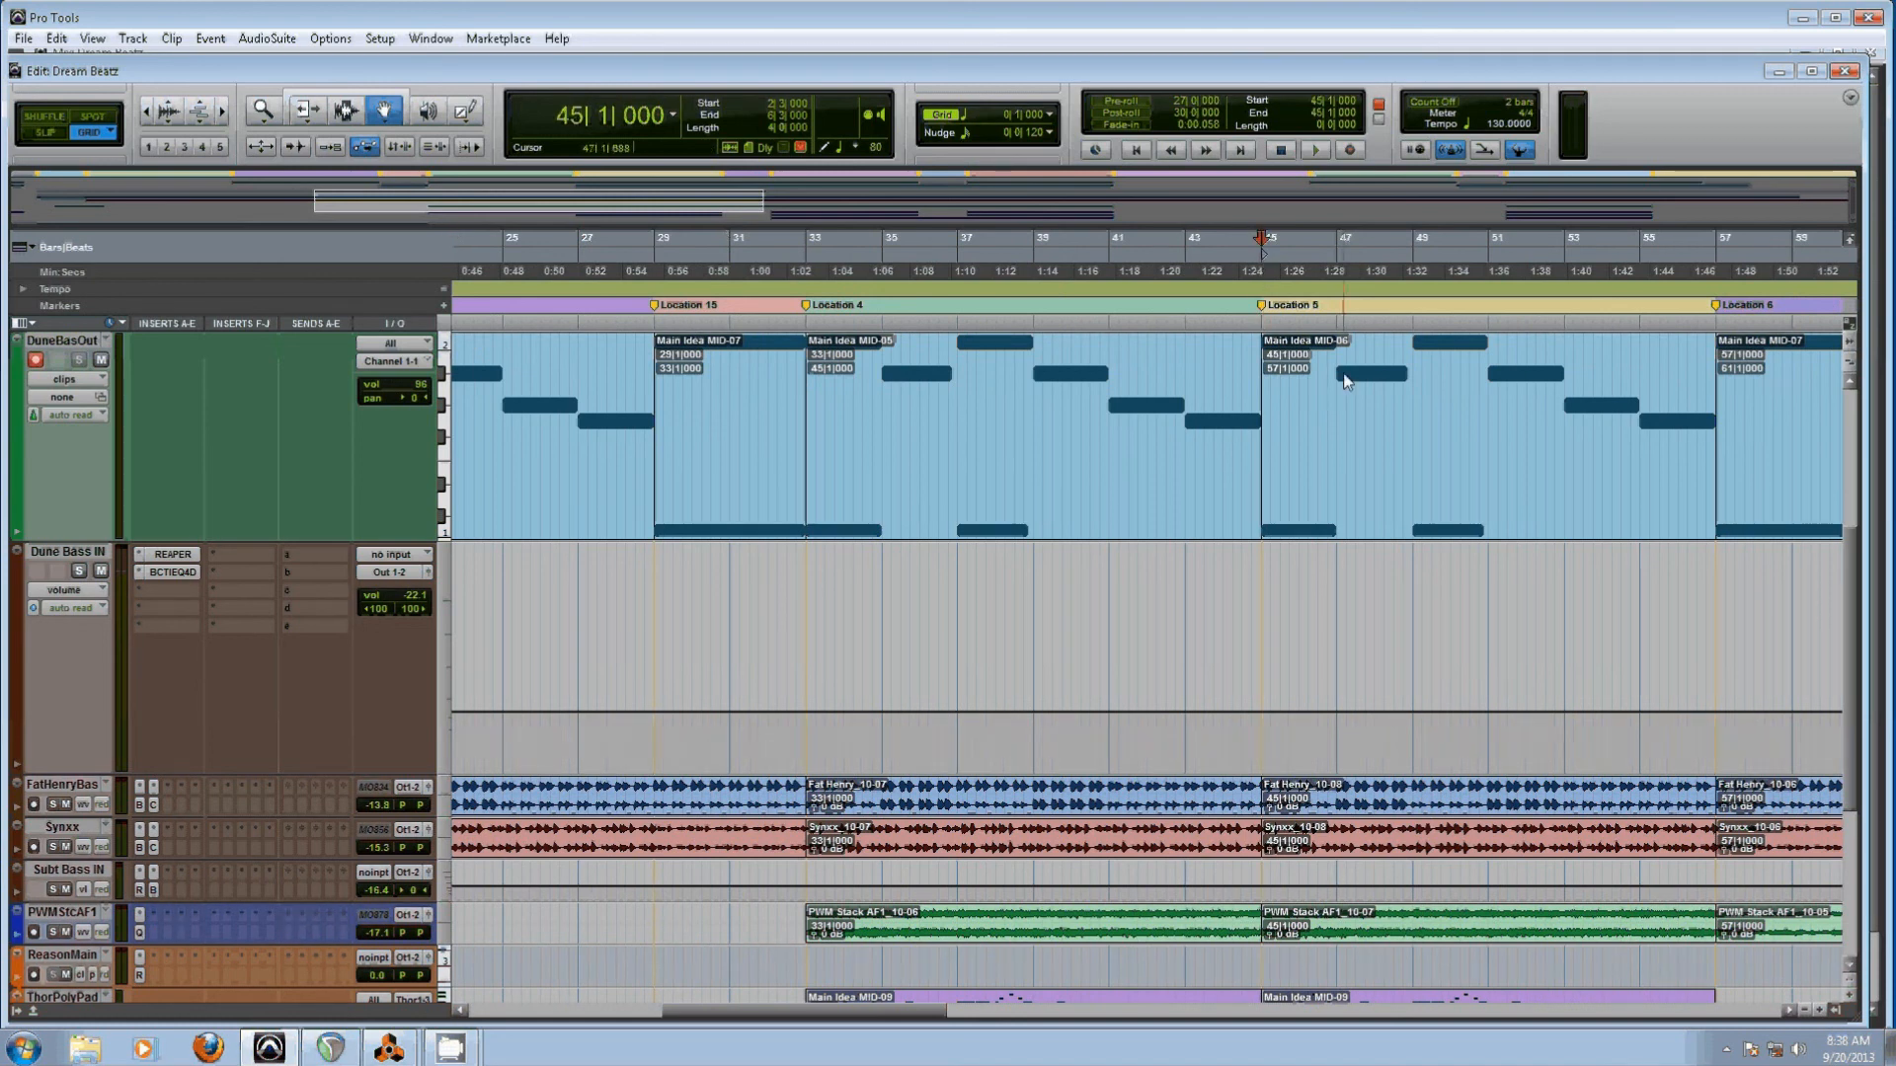
{"action": "left_click", "coordinate": [1317, 158]}
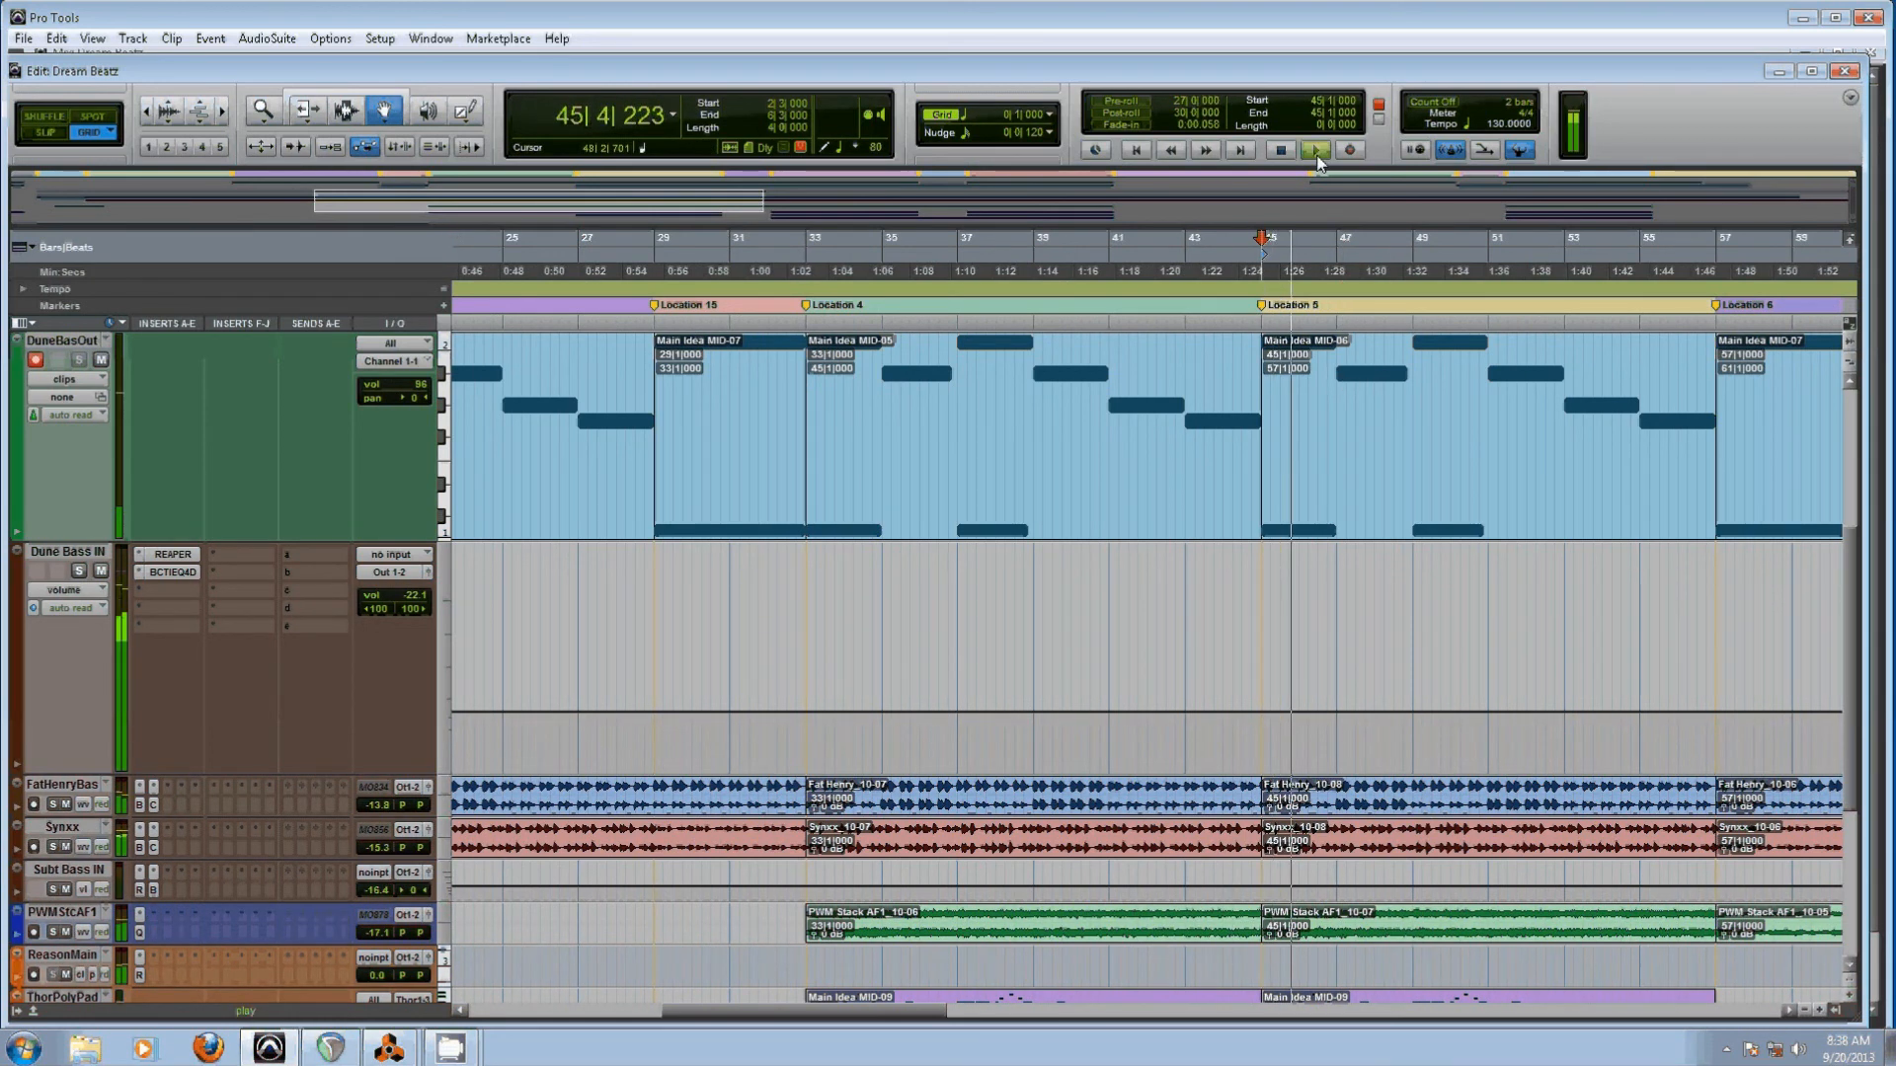